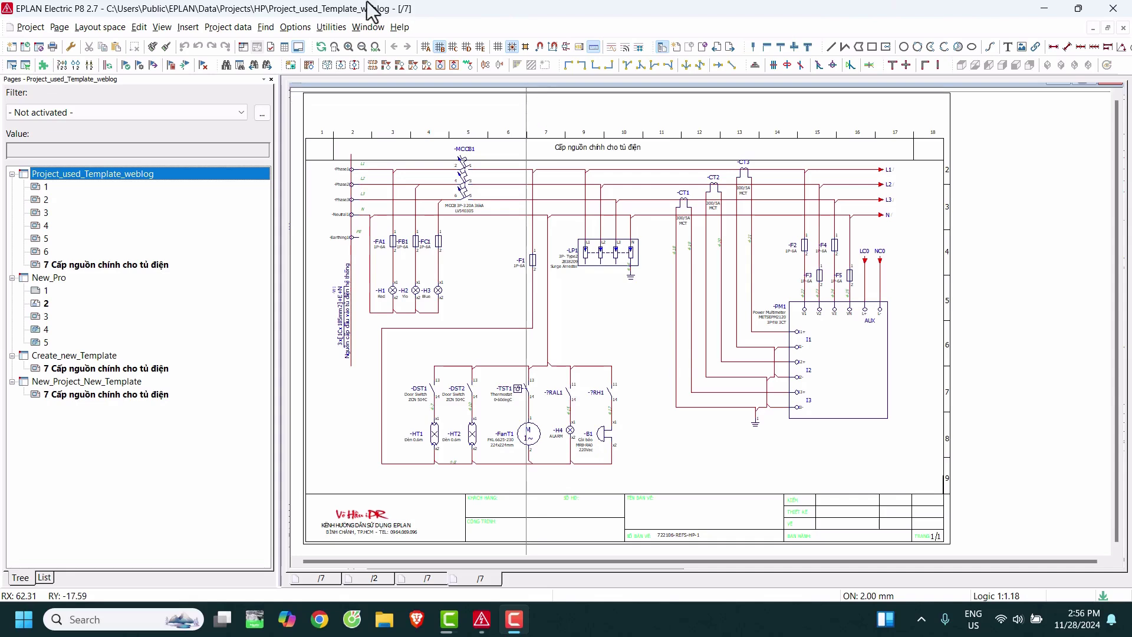
# Rename project Project_used_Template_weblog to 'Insert Parts into Schematic' via Project > Rename
pyautogui.click(12, 173)
pyautogui.rightClick(48, 176)
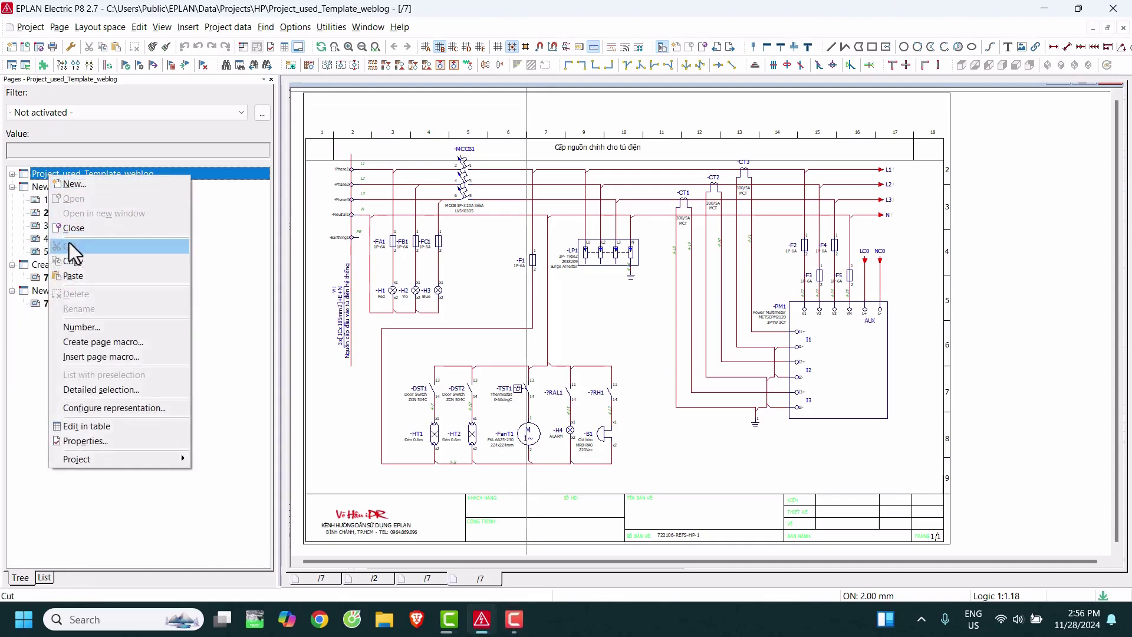
pyautogui.click(26, 27)
pyautogui.click(53, 184)
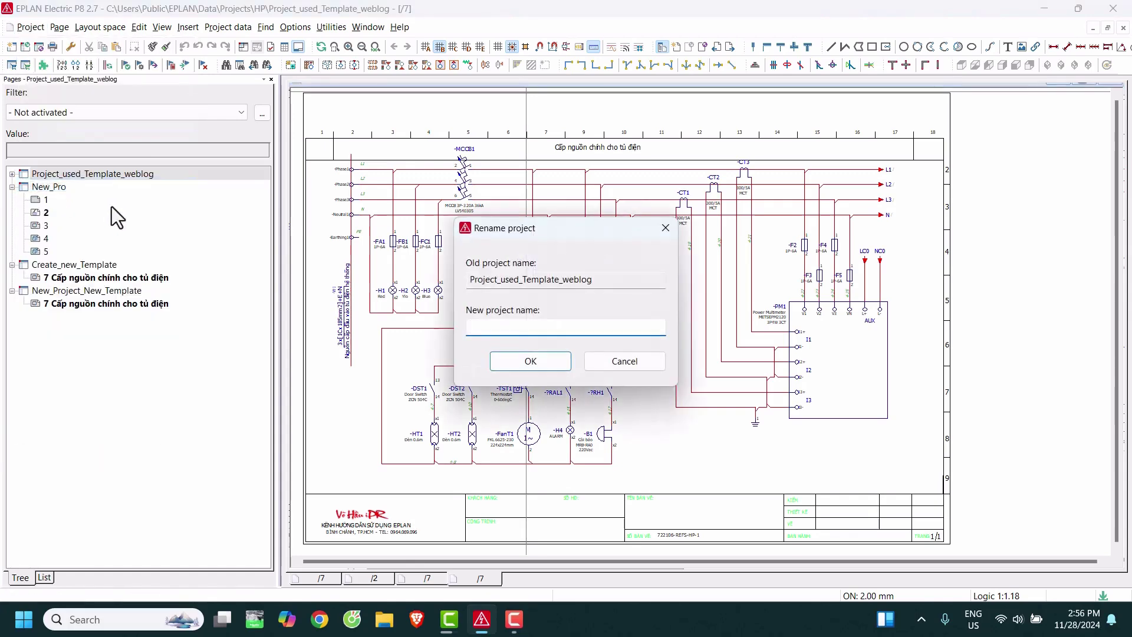
pyautogui.write('Insert Parts in')
pyautogui.write('to Schematic')
pyautogui.press('Return')
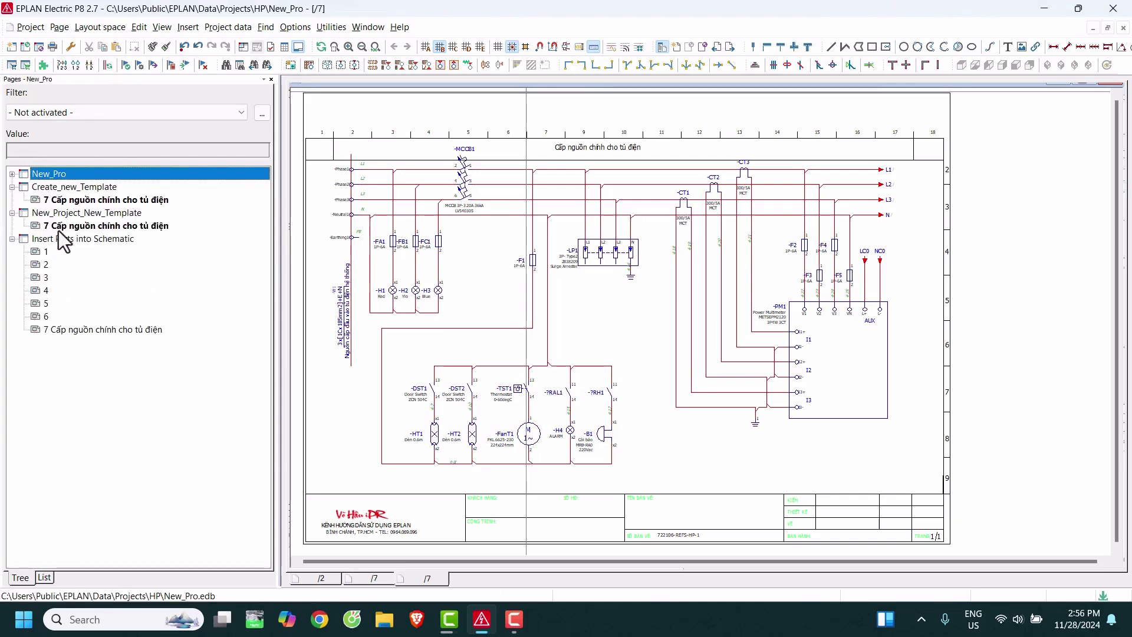
# Open page 1 of Insert Parts into Schematic and delete the existing symbol and its texts
pyautogui.click(59, 240)
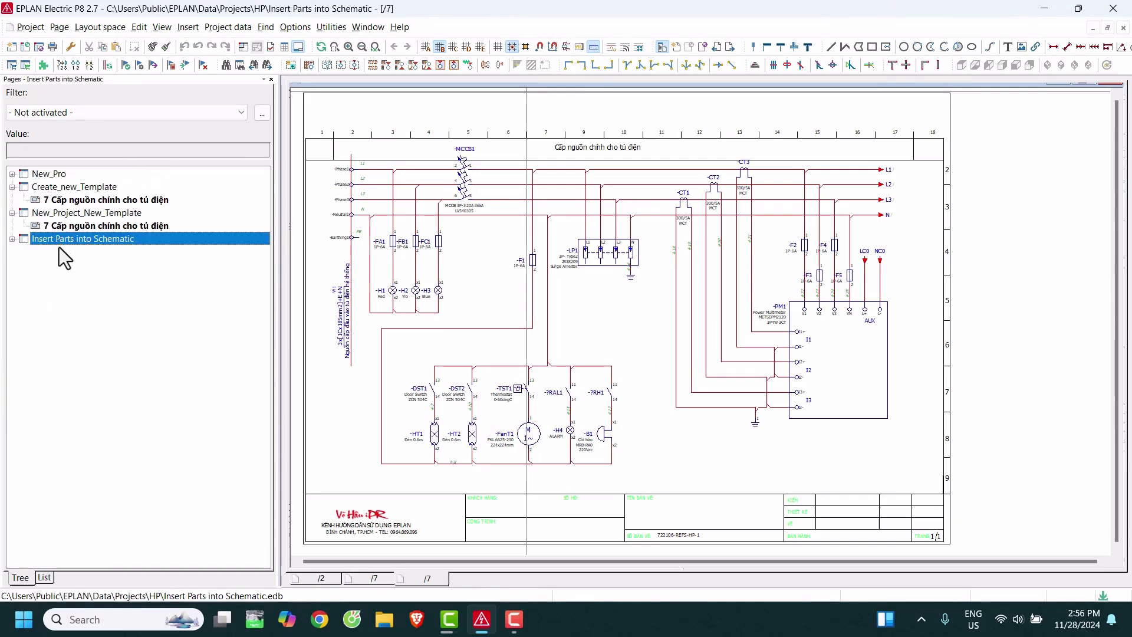
pyautogui.doubleClick(46, 256)
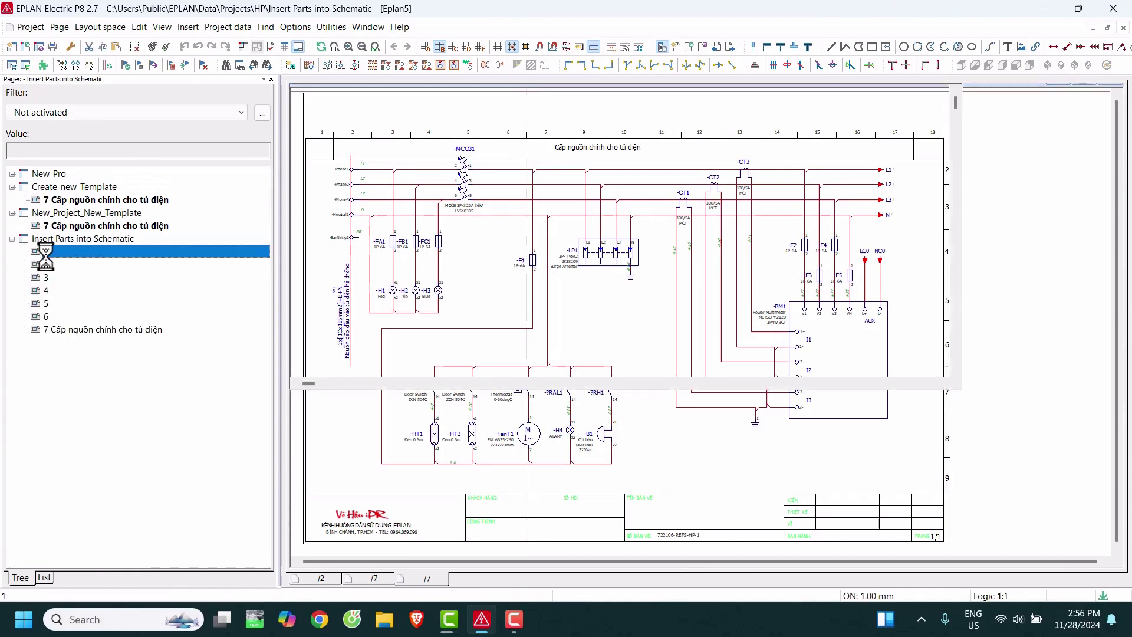
pyautogui.moveTo(697, 283); pyautogui.dragTo(349, 182)
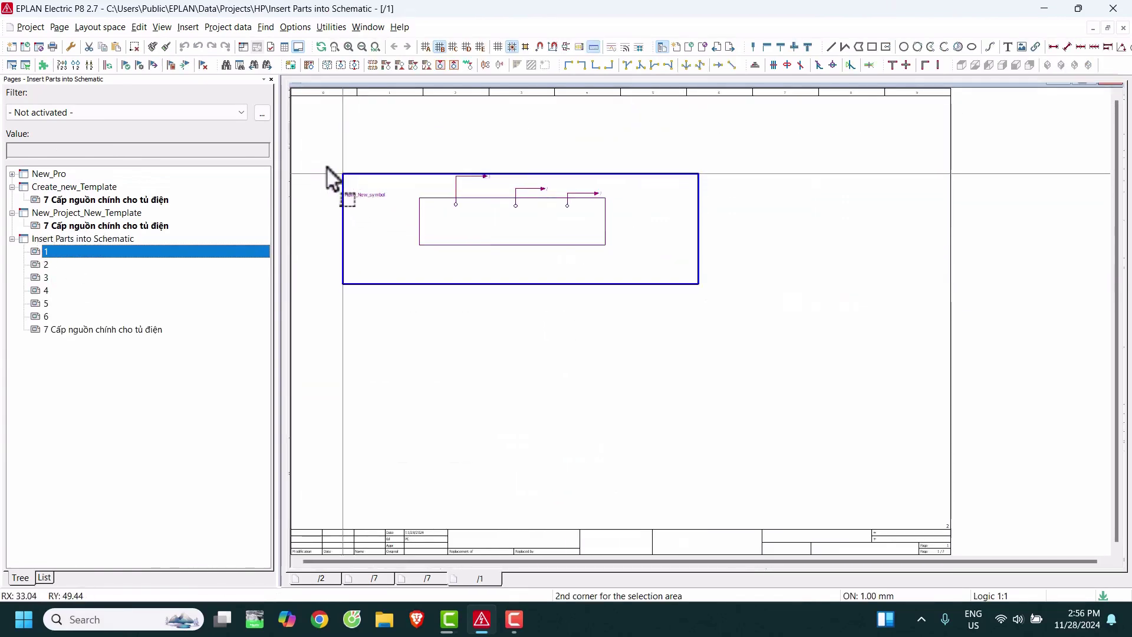
pyautogui.press('Delete')
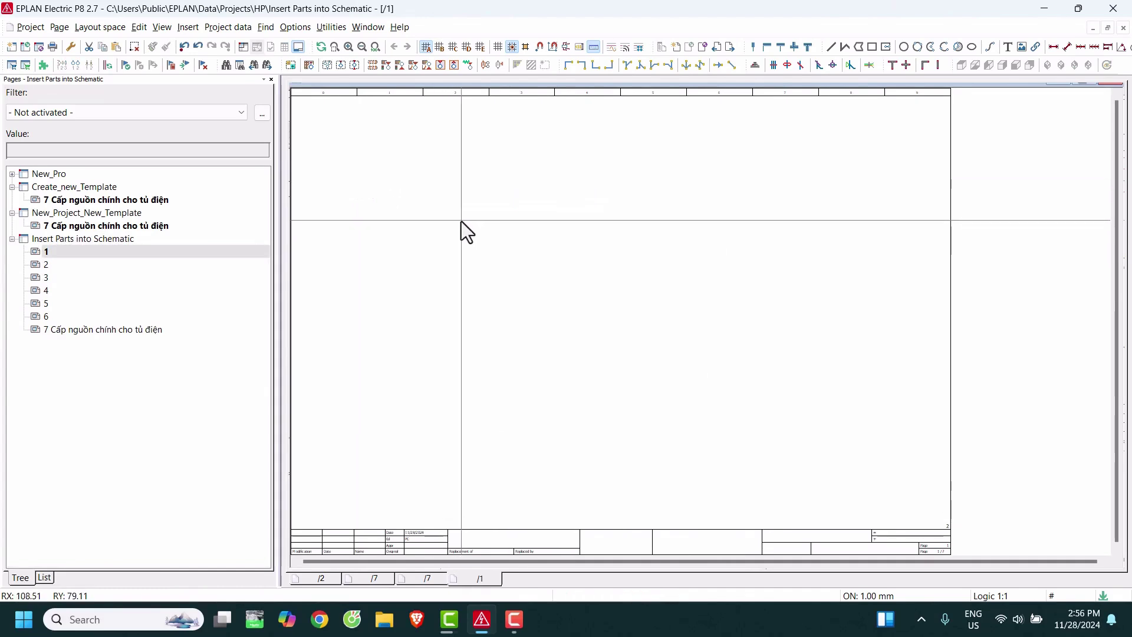
# Choose the first Triple circuit breaker symbol to insert on the page
pyautogui.rightClick(445, 172)
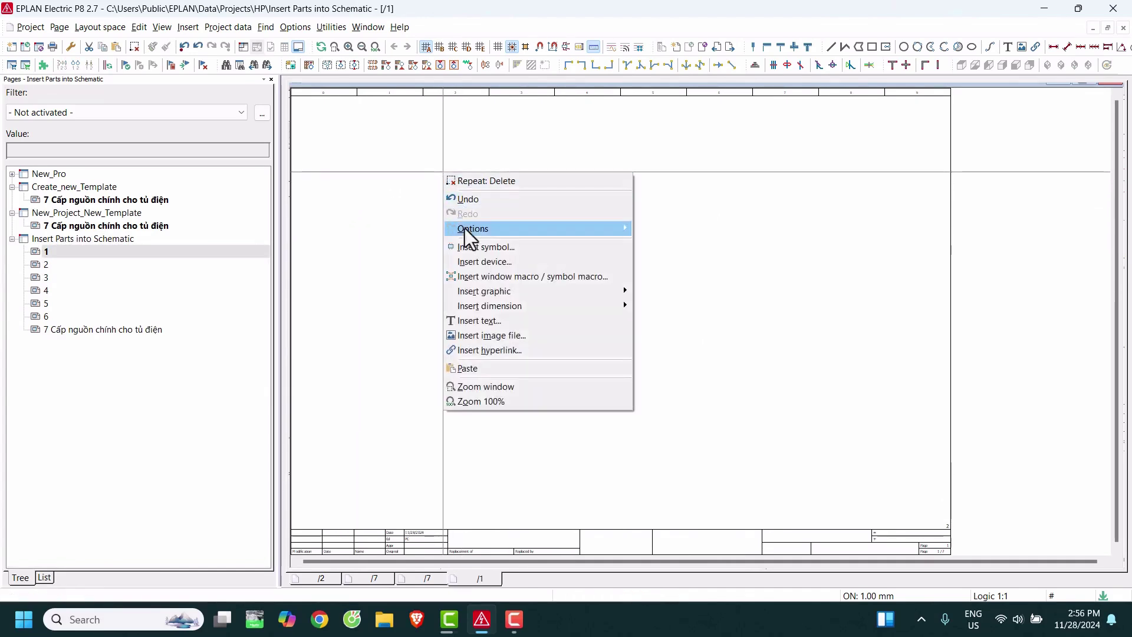
pyautogui.click(475, 248)
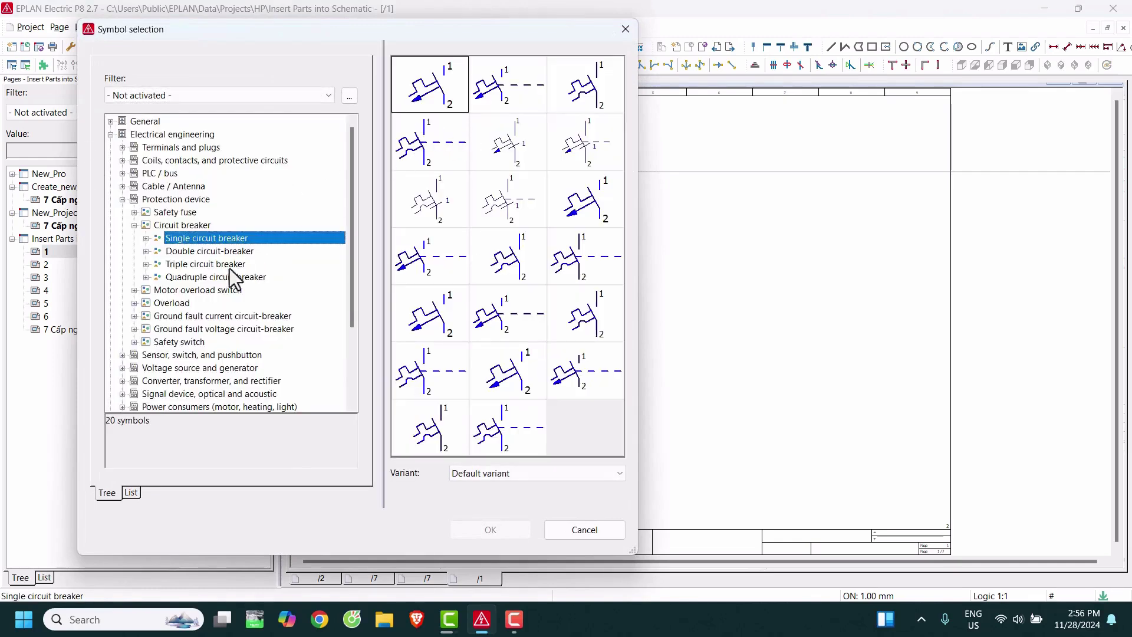
pyautogui.click(200, 252)
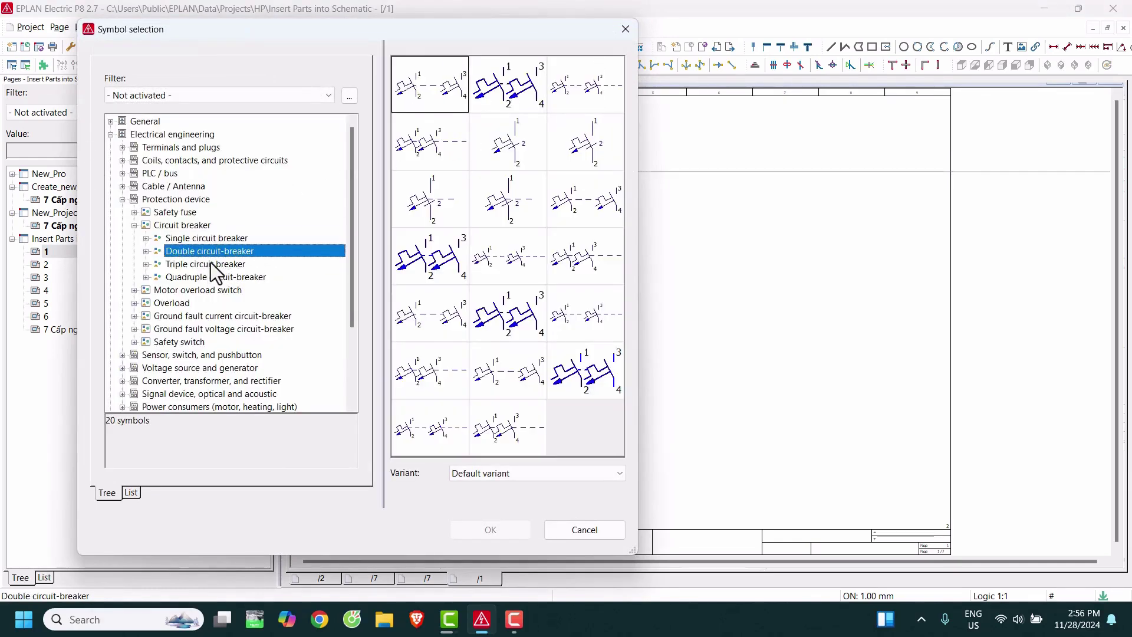
pyautogui.click(217, 263)
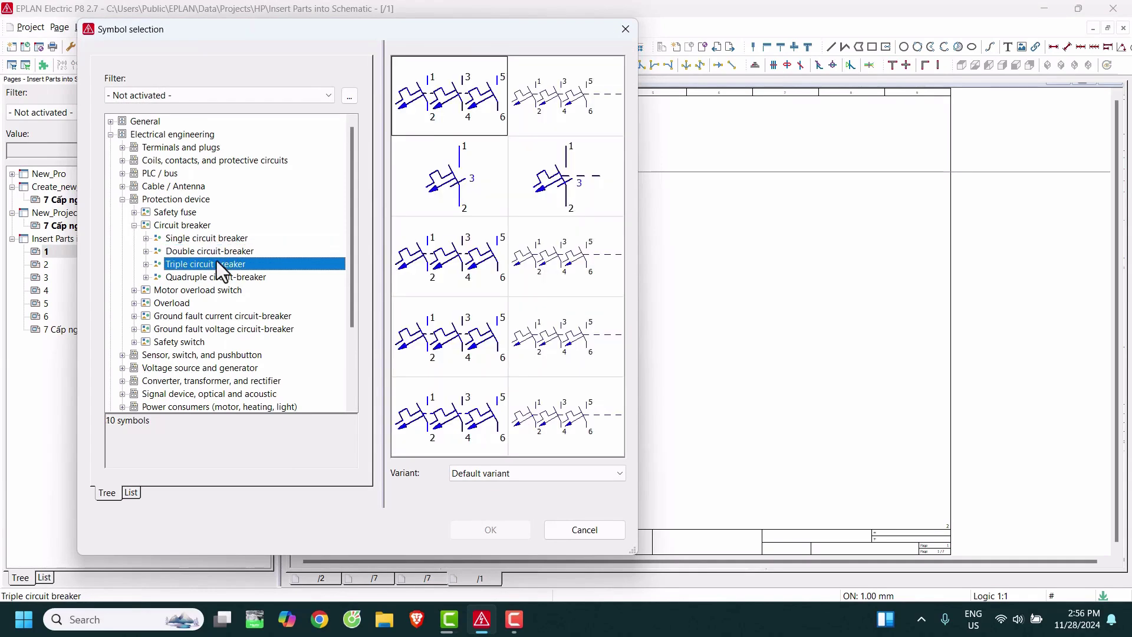
pyautogui.click(439, 118)
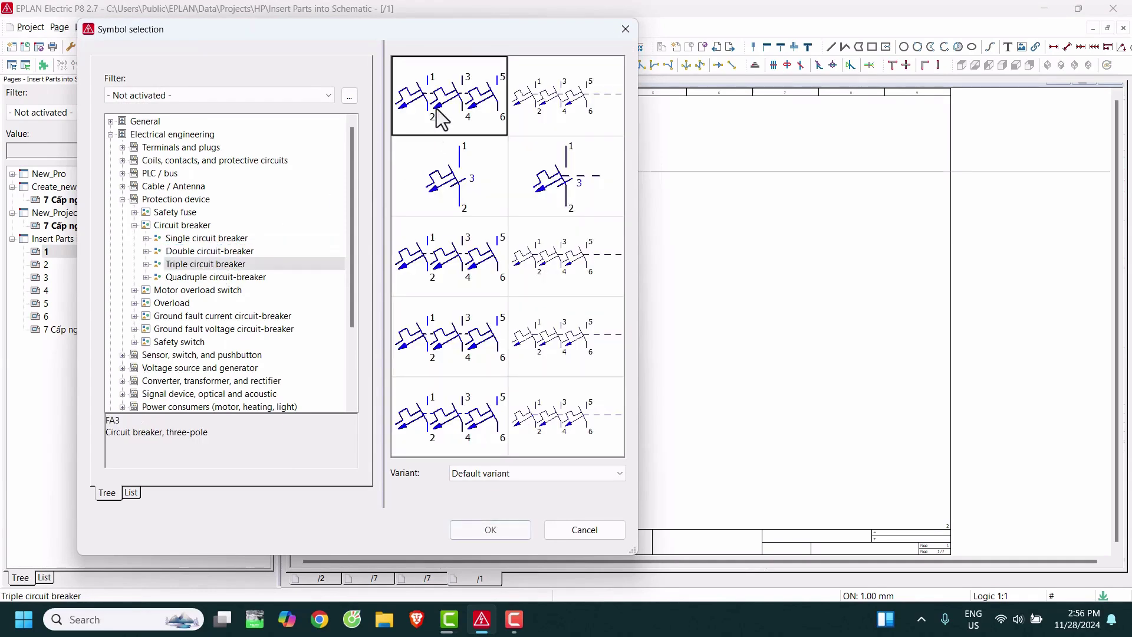
pyautogui.click(511, 527)
pyautogui.scroll(2, 422, 239)
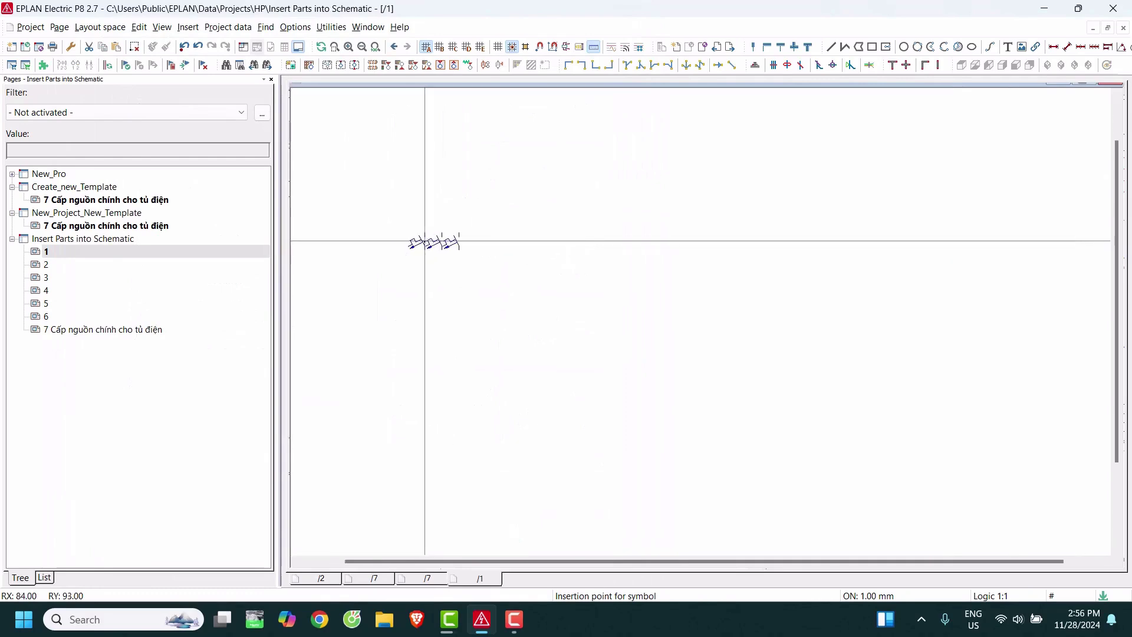
# Place the three-pole breaker and change its displayed device tag from F6 to -MCCB 3P
pyautogui.click(352, 265)
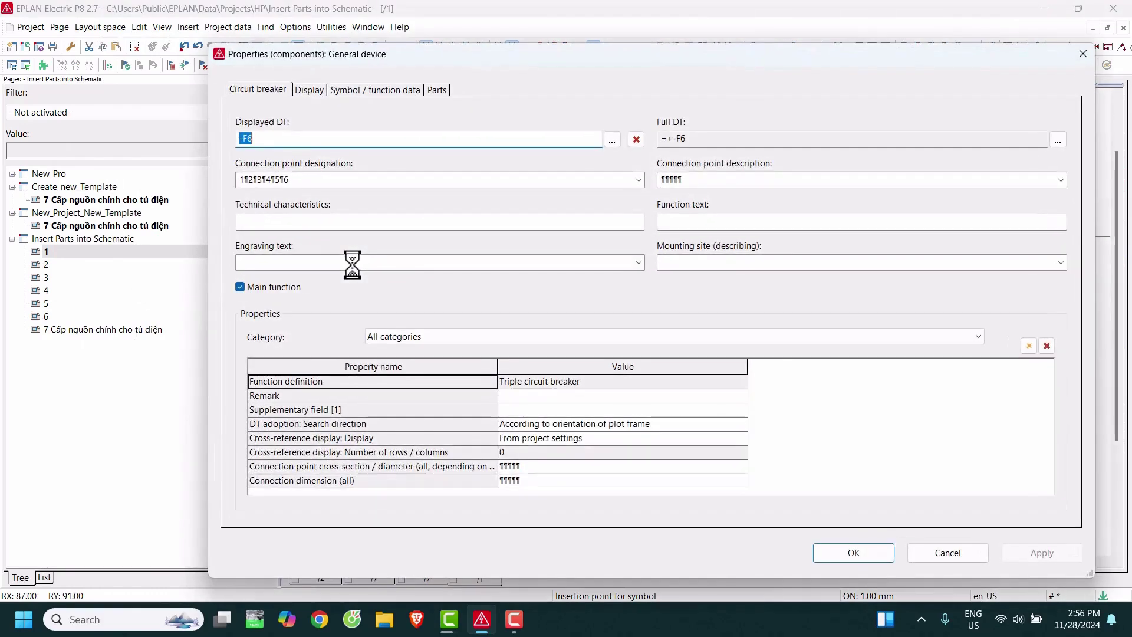
pyautogui.click(261, 140)
pyautogui.press('BackSpace')
pyautogui.press('BackSpace')
pyautogui.write('MCCB 3P')
pyautogui.click(273, 223)
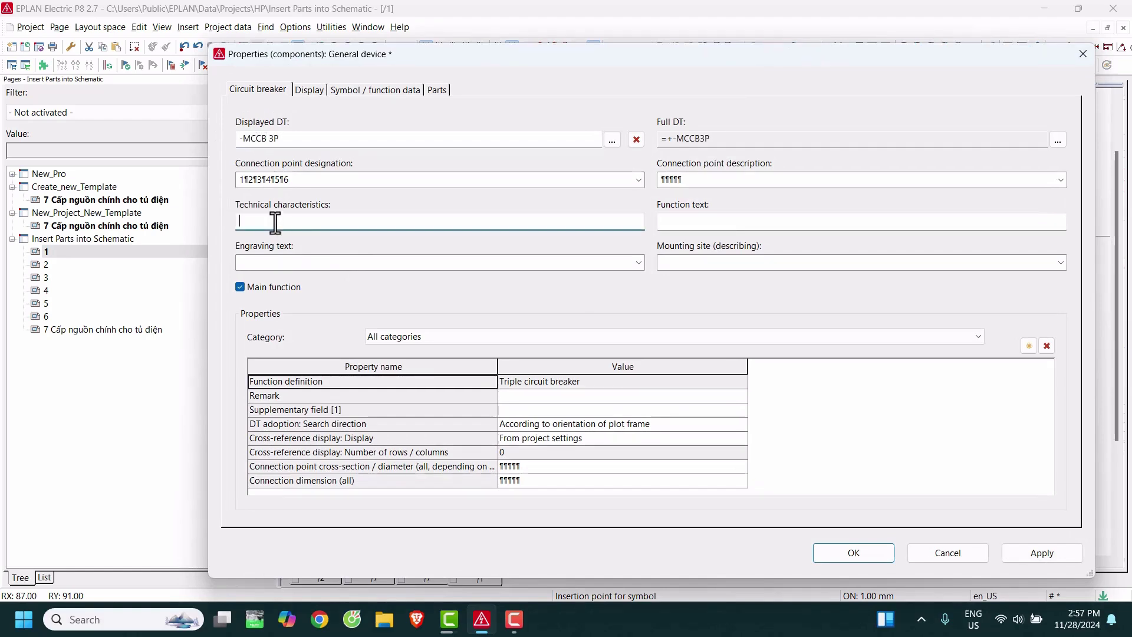
pyautogui.click(1032, 555)
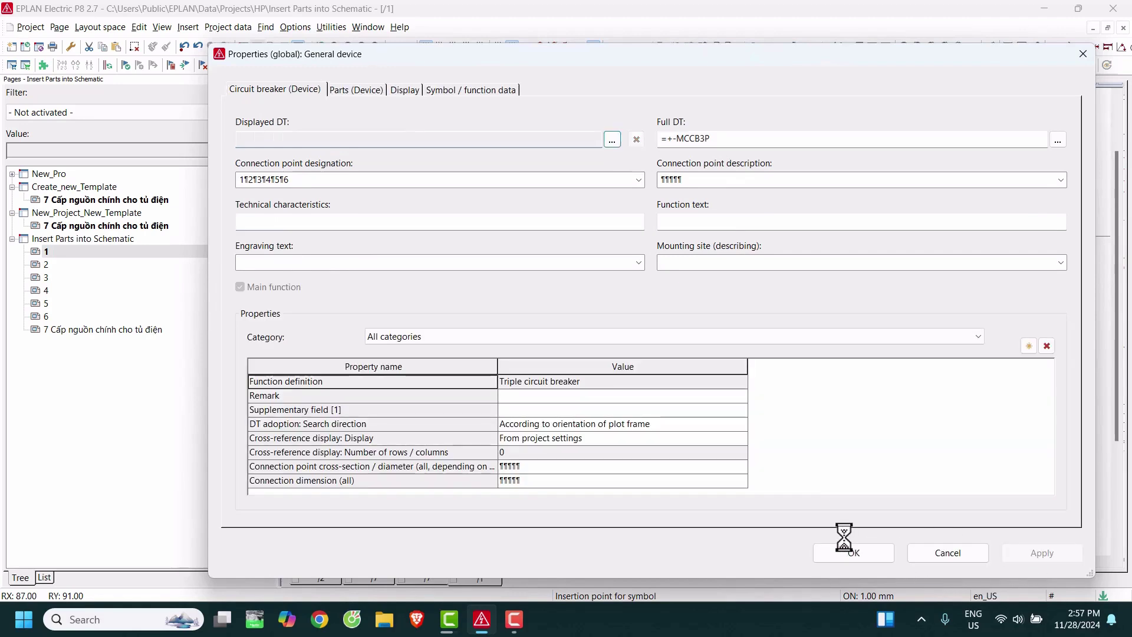
pyautogui.click(844, 557)
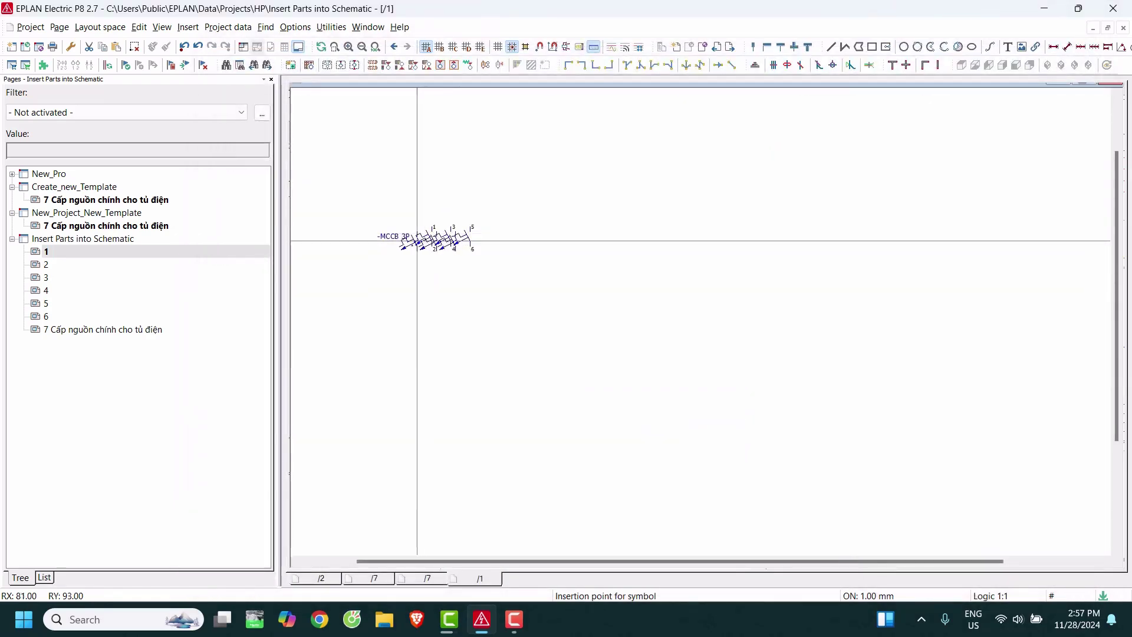
pyautogui.press('Escape')
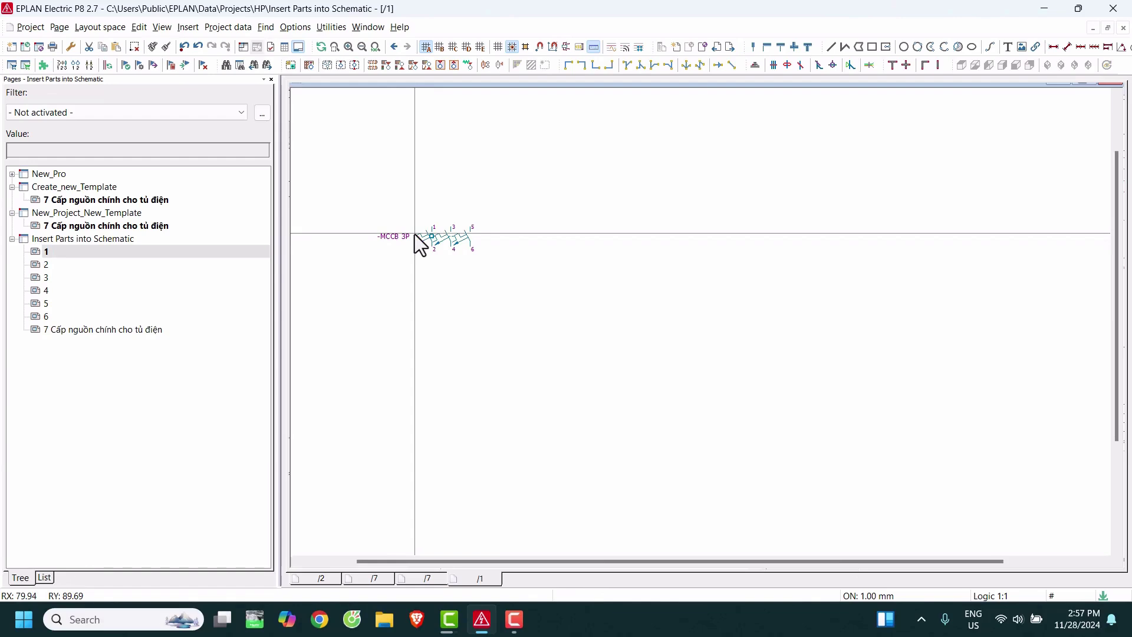
# Open the MCCB 3P breaker's part selection for row 1 and filter the catalogue for MCCB
pyautogui.rightClick(416, 235)
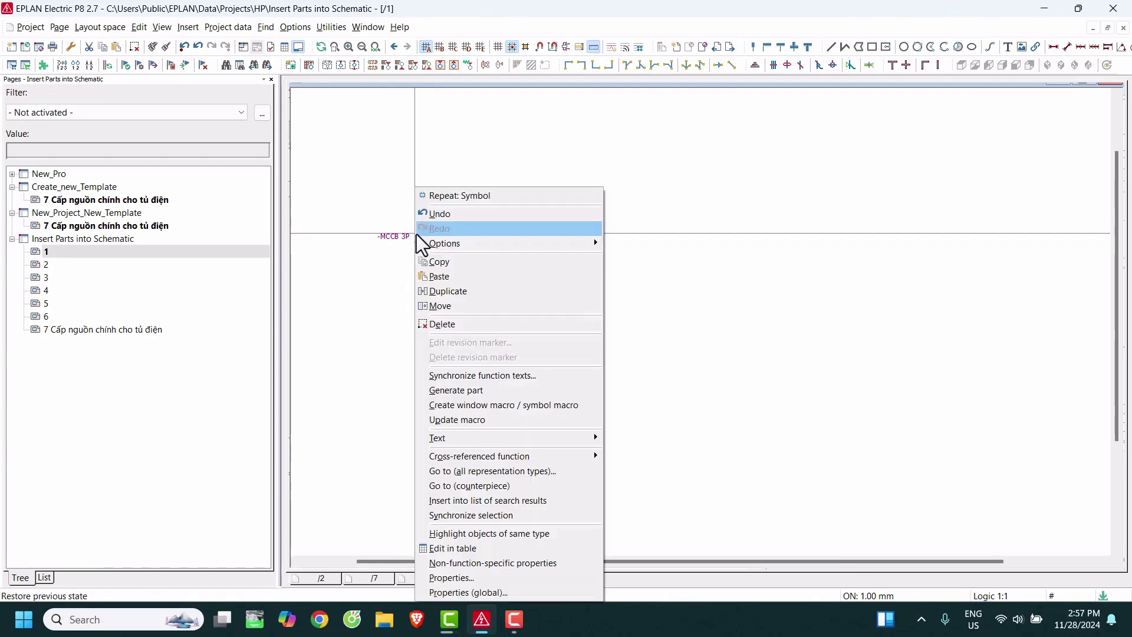
pyautogui.click(463, 578)
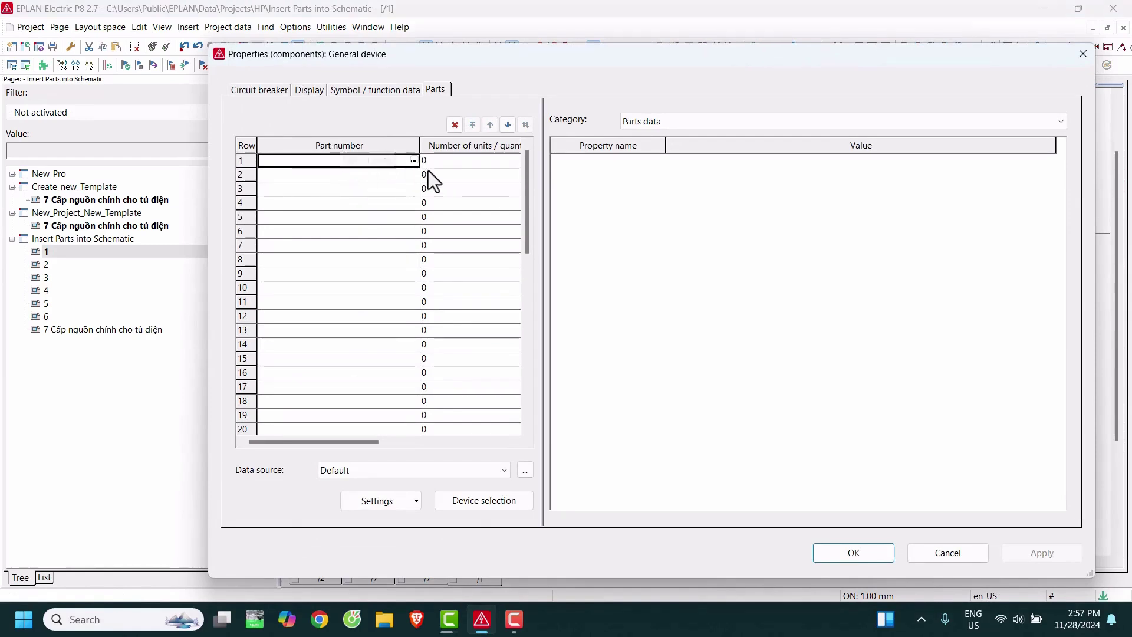
pyautogui.click(415, 160)
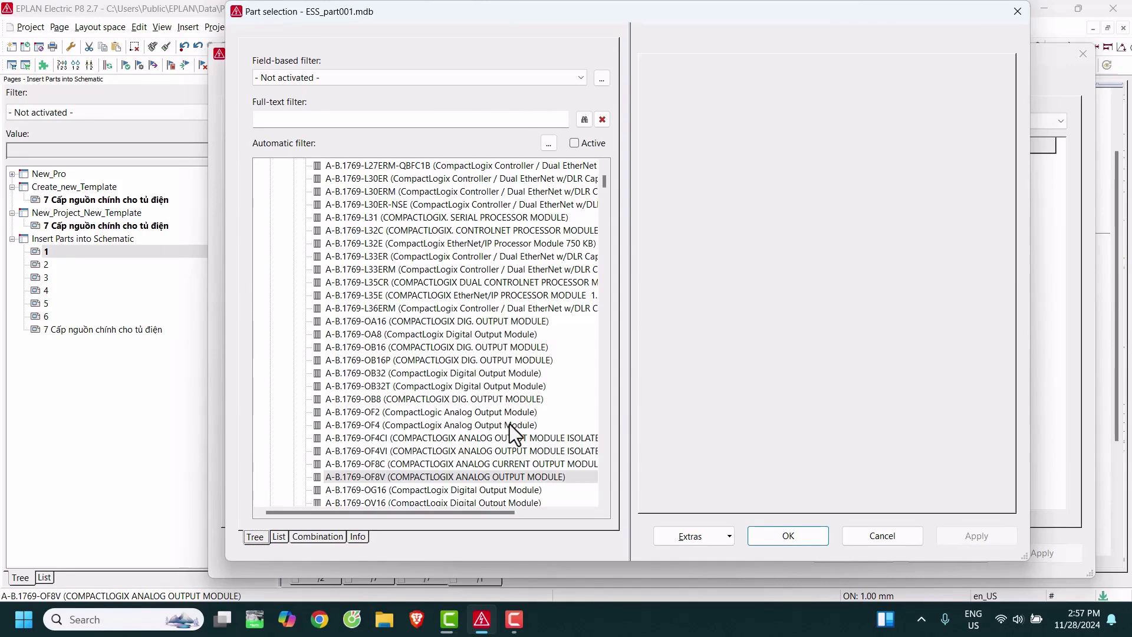
pyautogui.scroll(3, 554, 330)
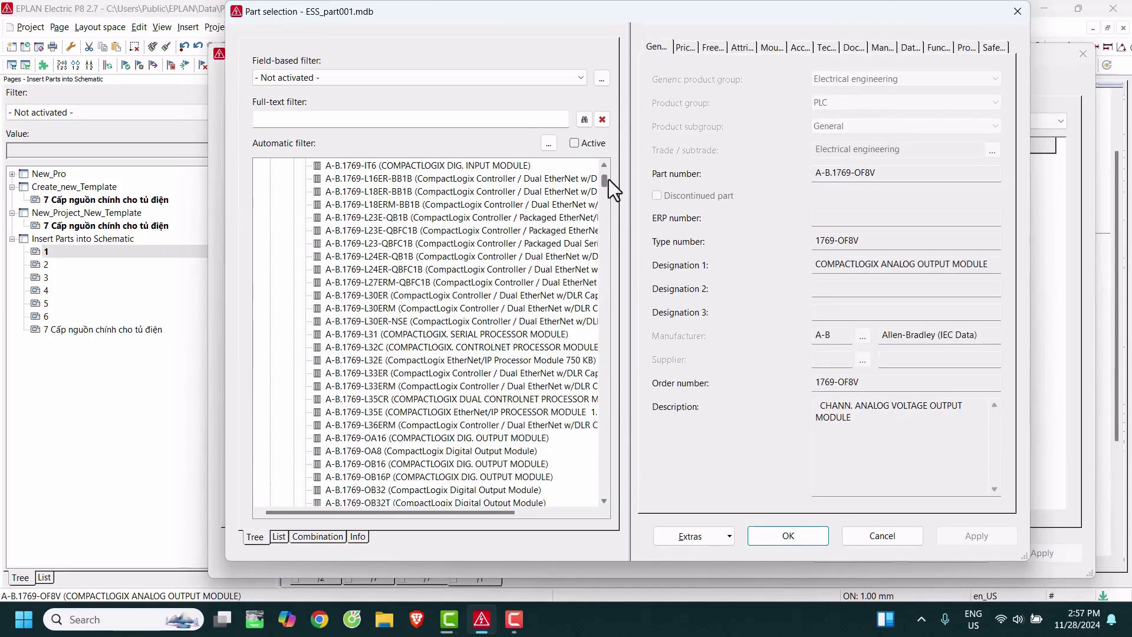
pyautogui.click(355, 119)
pyautogui.write('MCCB')
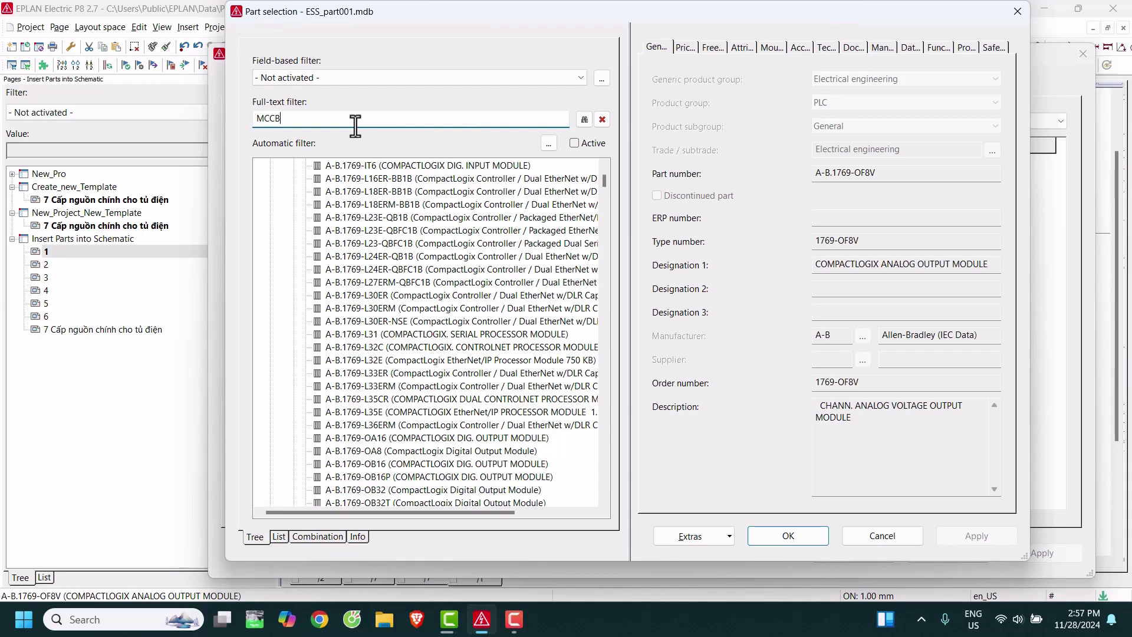
pyautogui.press('Return')
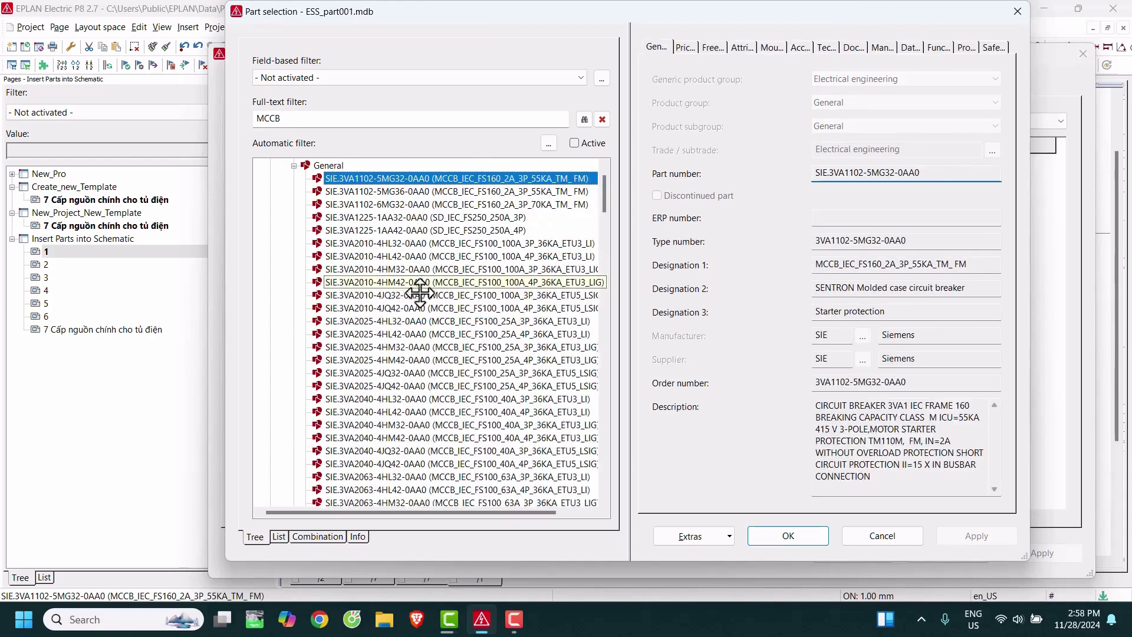
# Compare the 3VA2010/3VA2025 results and select part 3VA2010-4HL32-0AA0
pyautogui.click(398, 246)
pyautogui.click(396, 269)
pyautogui.click(395, 318)
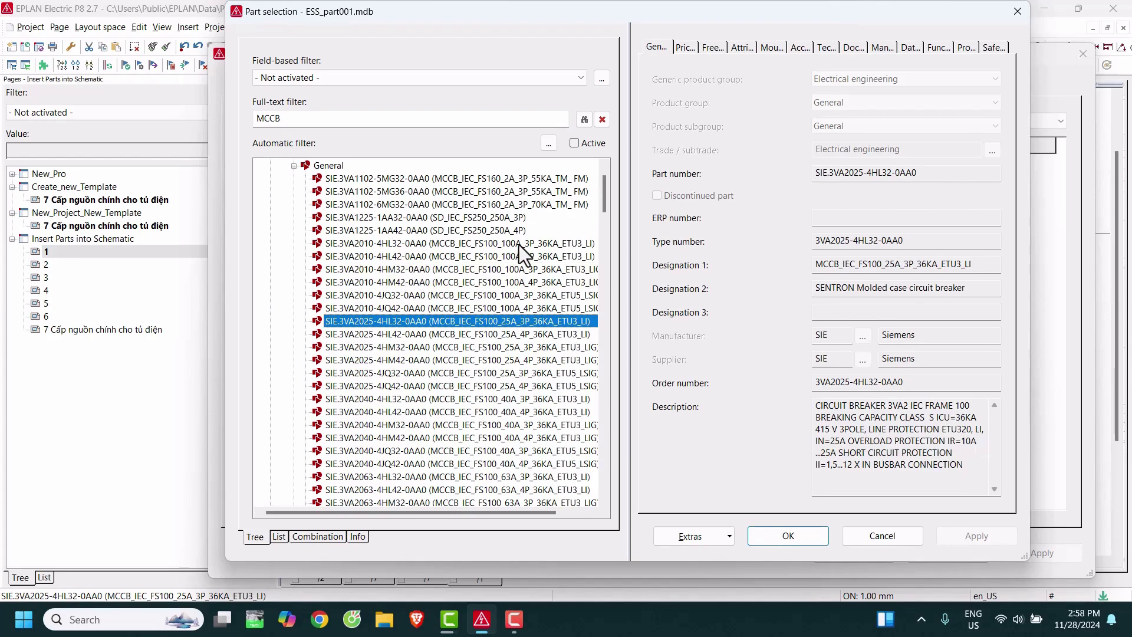
pyautogui.click(455, 248)
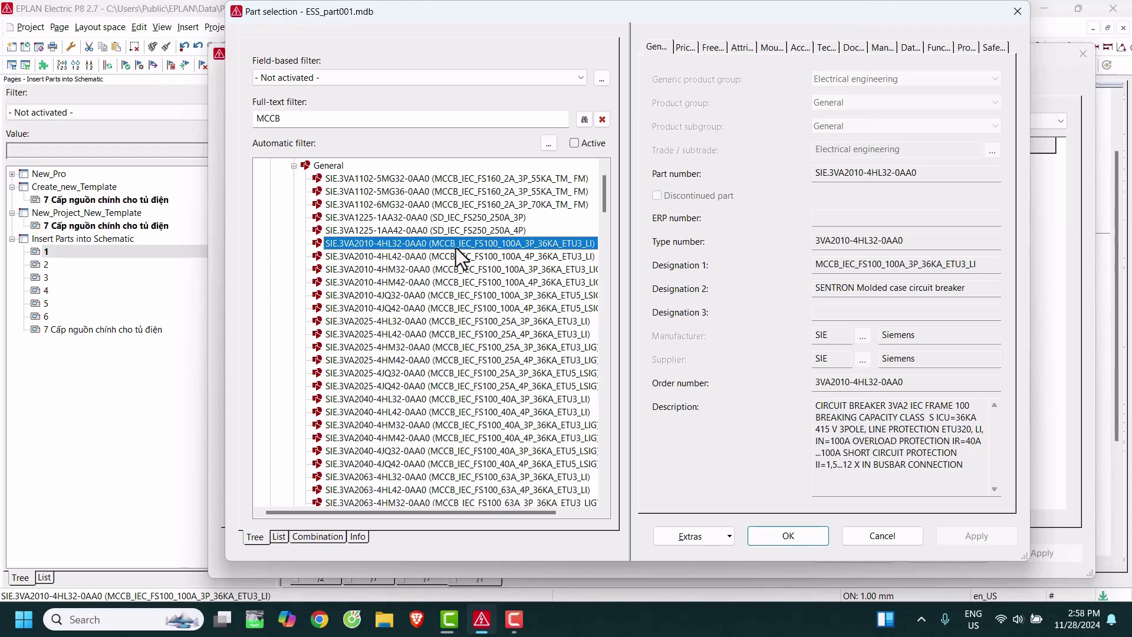
pyautogui.click(812, 535)
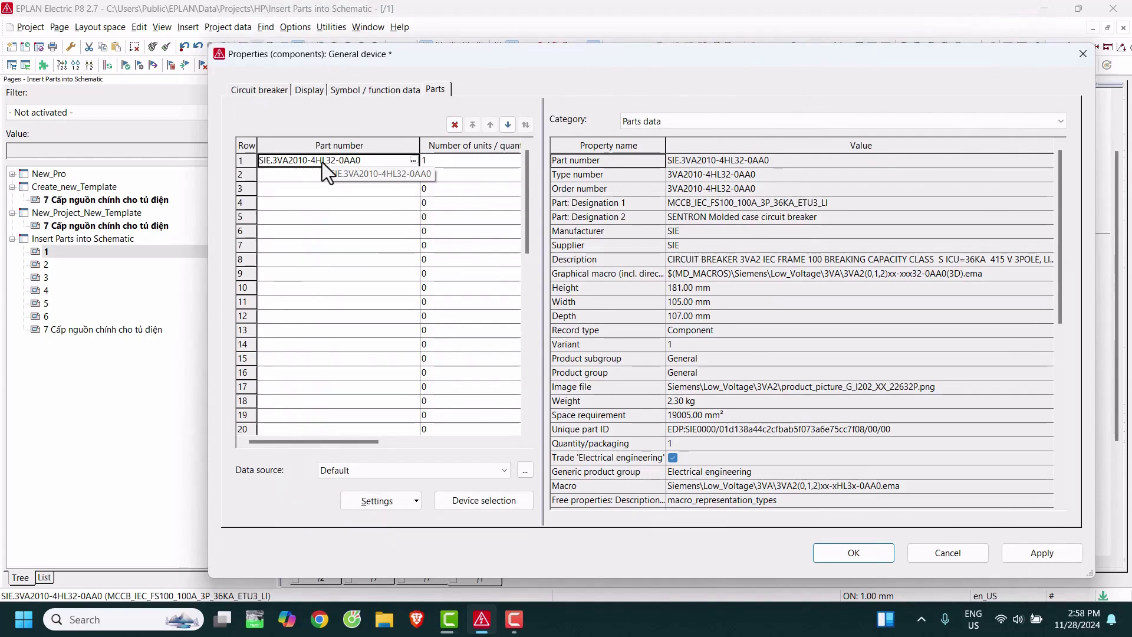
pyautogui.moveTo(725, 280)
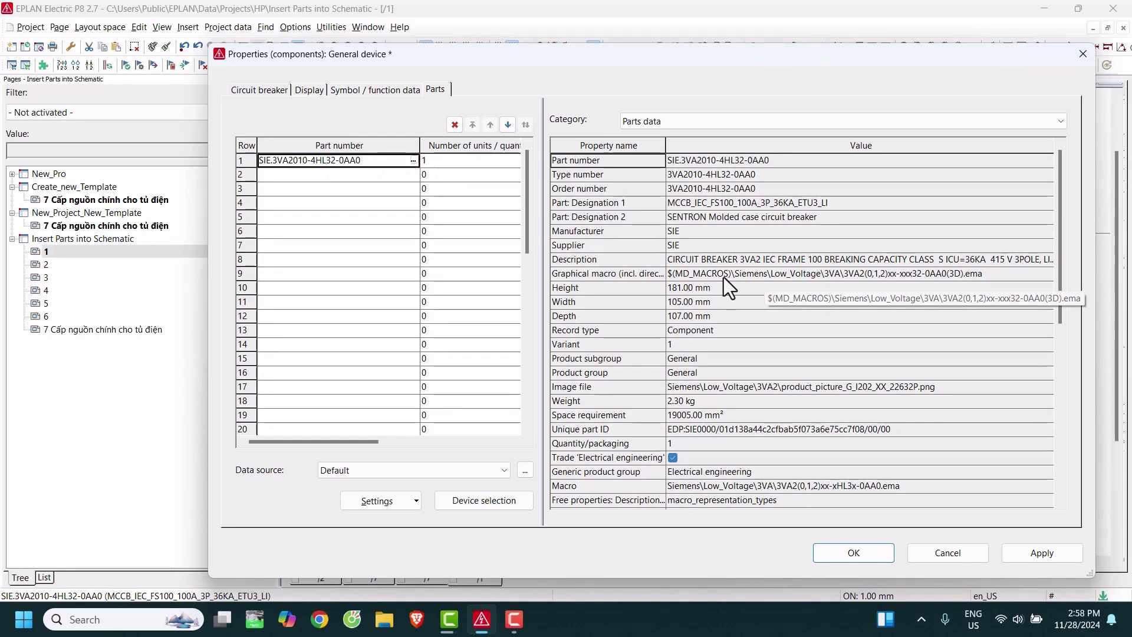
# Review the Siemens part's manufacturer, part and type number data, then apply it to the breaker
pyautogui.click(725, 236)
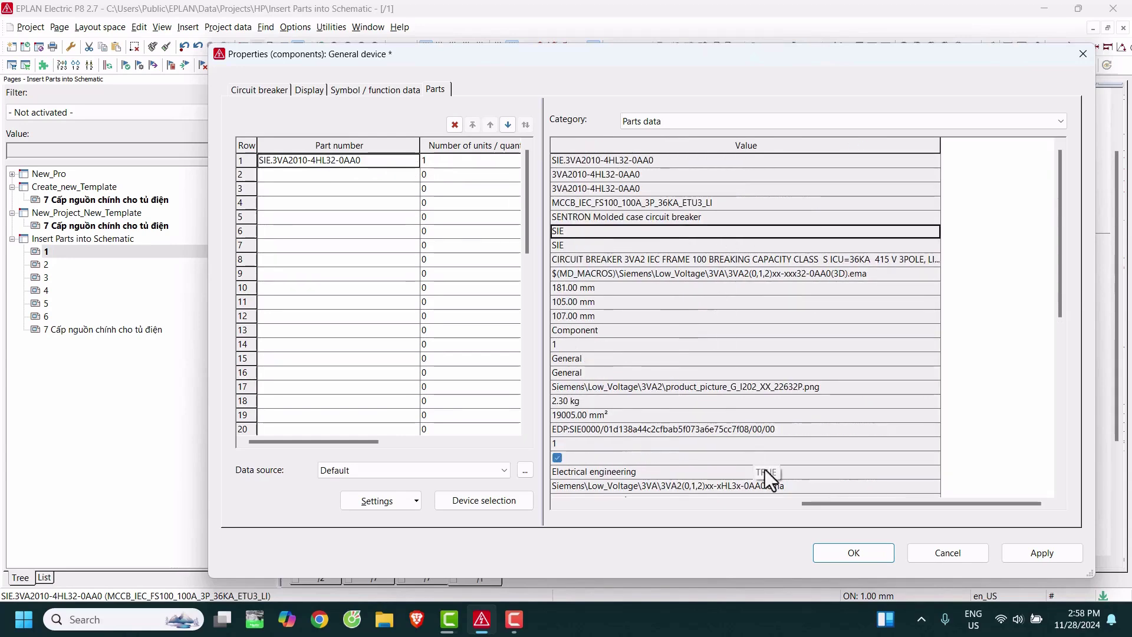
pyautogui.moveTo(816, 502); pyautogui.dragTo(600, 506)
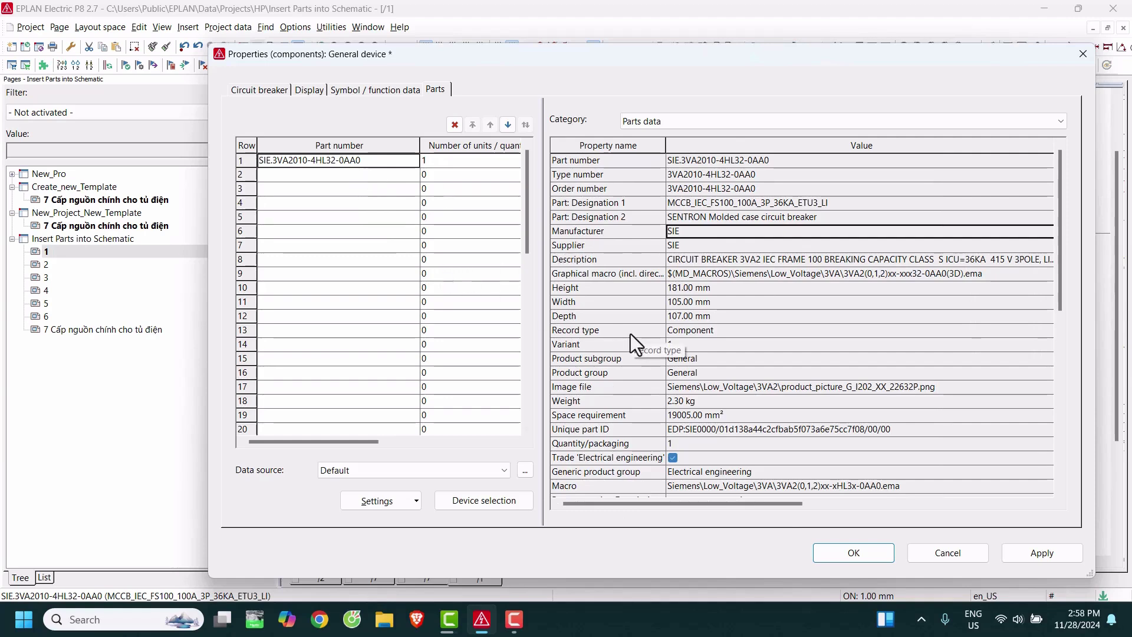
pyautogui.click(625, 164)
pyautogui.click(606, 174)
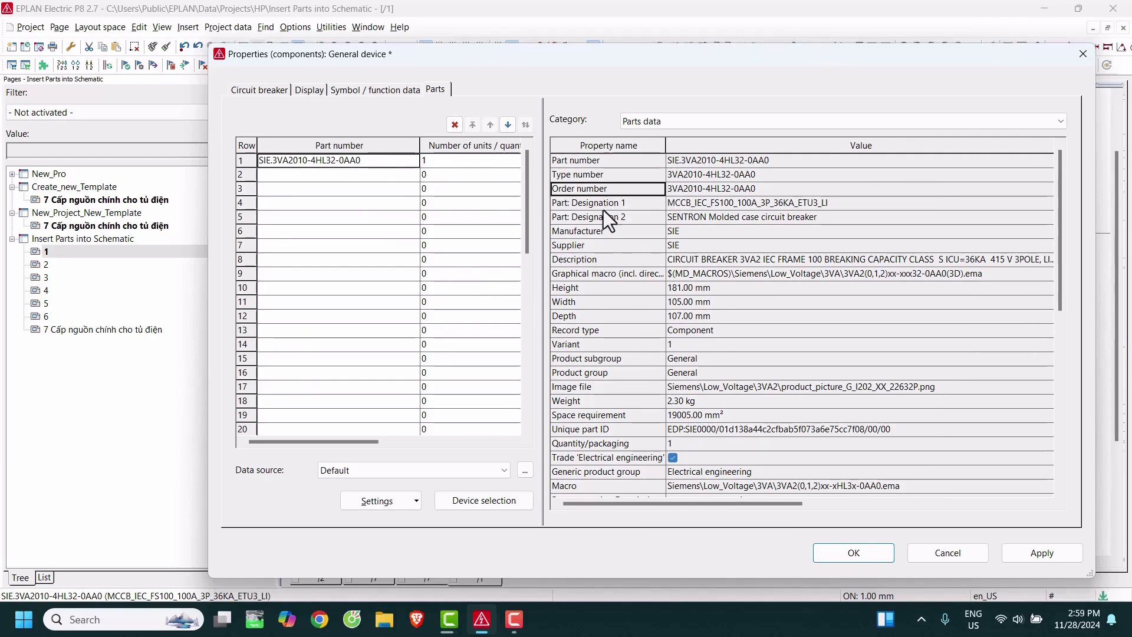
pyautogui.click(602, 204)
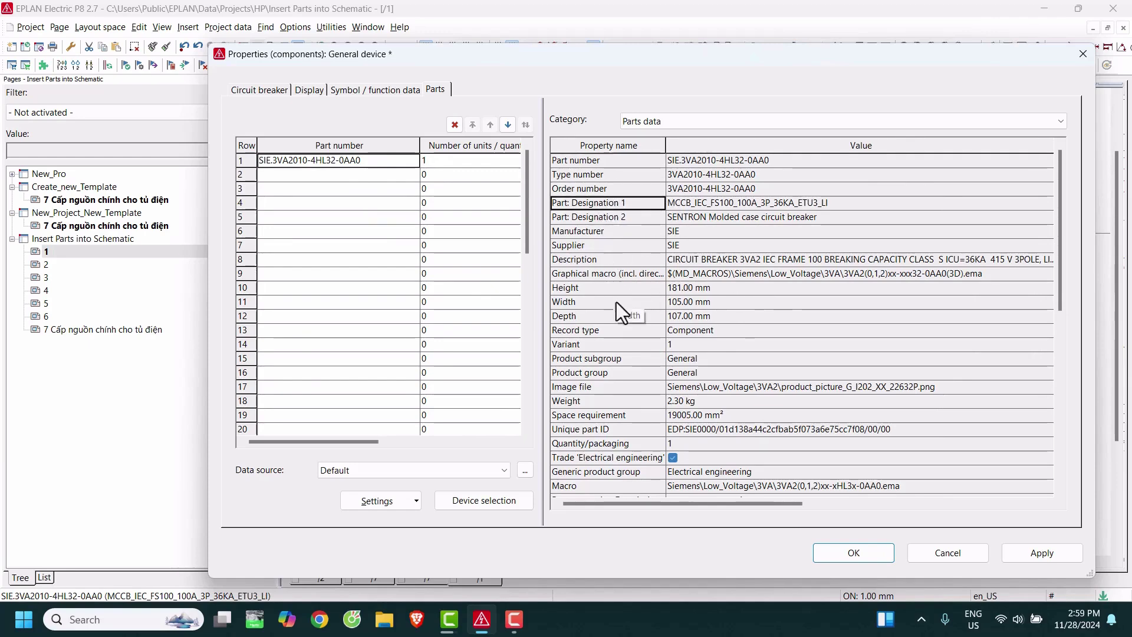
pyautogui.click(1023, 557)
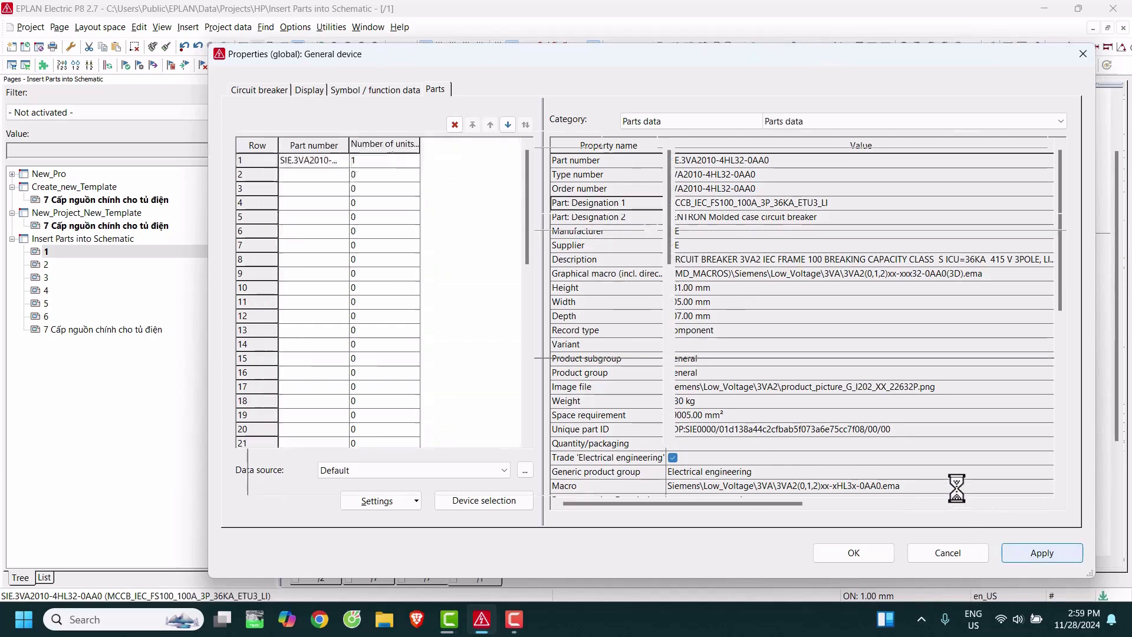
# Place two auto-numbered breaker copies, MCCB 4 and MCCB 5, beside MCCB 3P
pyautogui.click(853, 553)
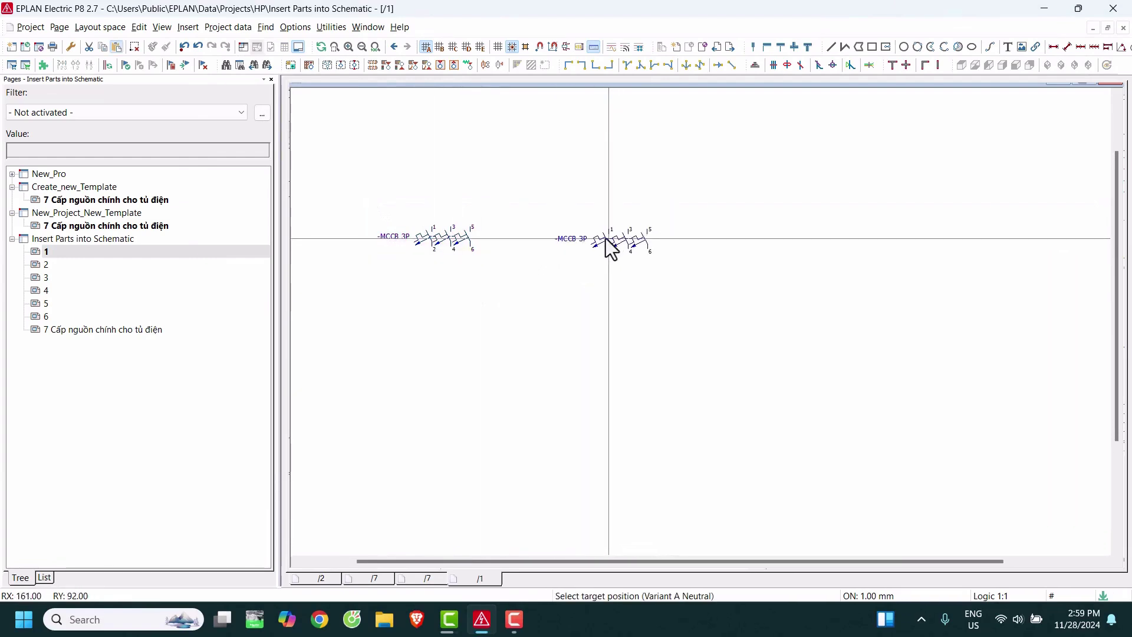
pyautogui.click(599, 237)
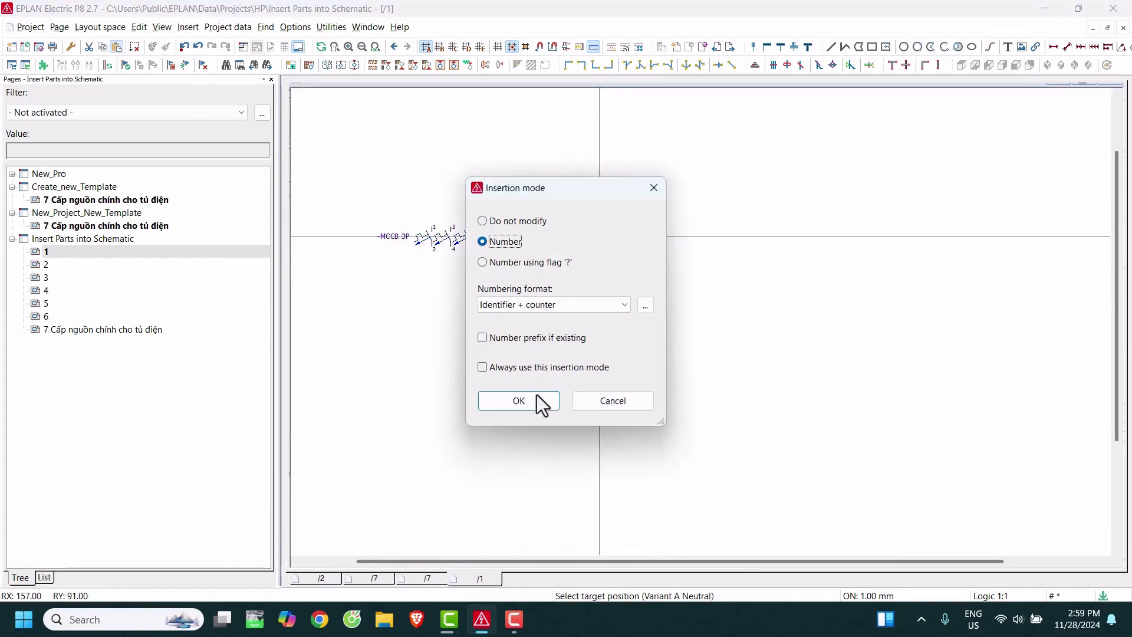
pyautogui.click(532, 402)
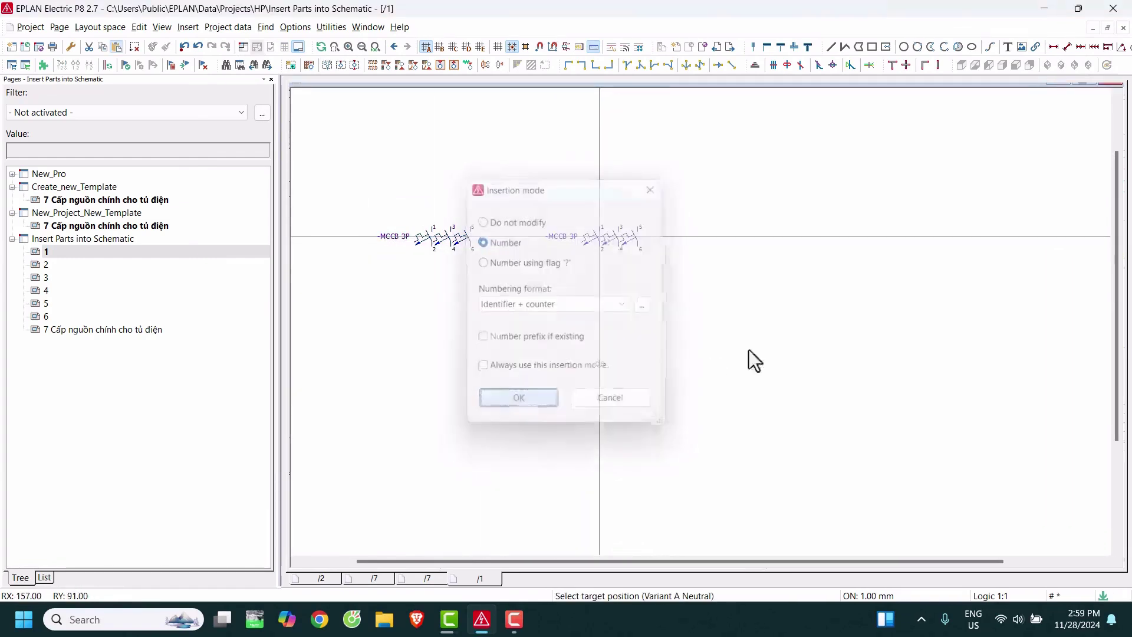
pyautogui.click(770, 237)
pyautogui.press('Escape')
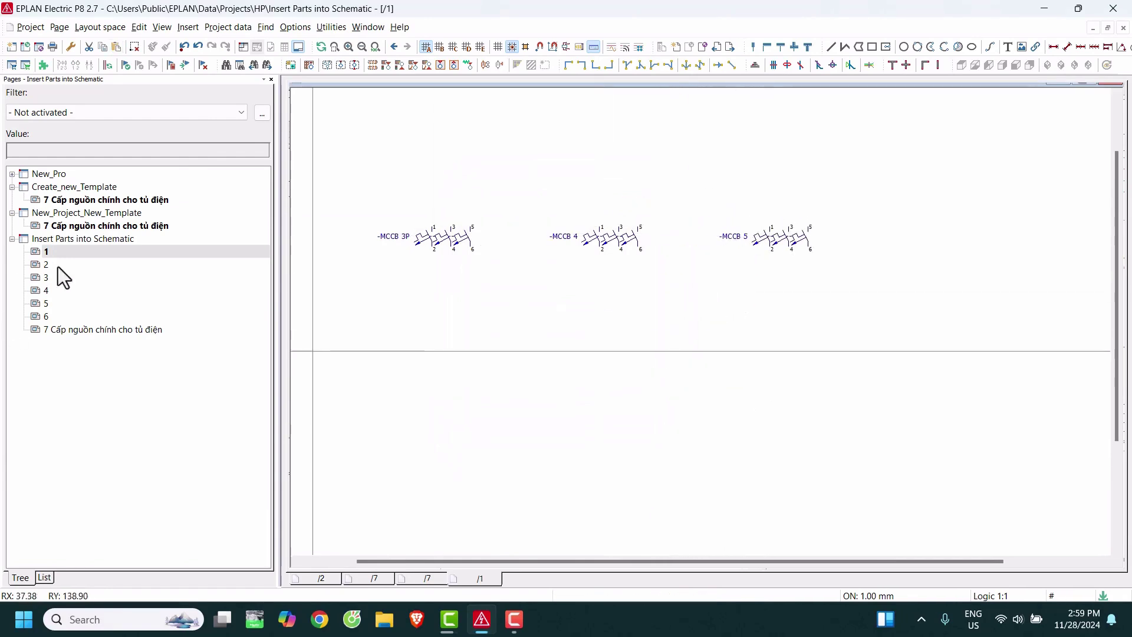
# Delete pages 2 through 6 from the project and return to page 1
pyautogui.click(59, 267)
pyautogui.keyDown('shift'); pyautogui.click(50, 316); pyautogui.keyUp('shift')
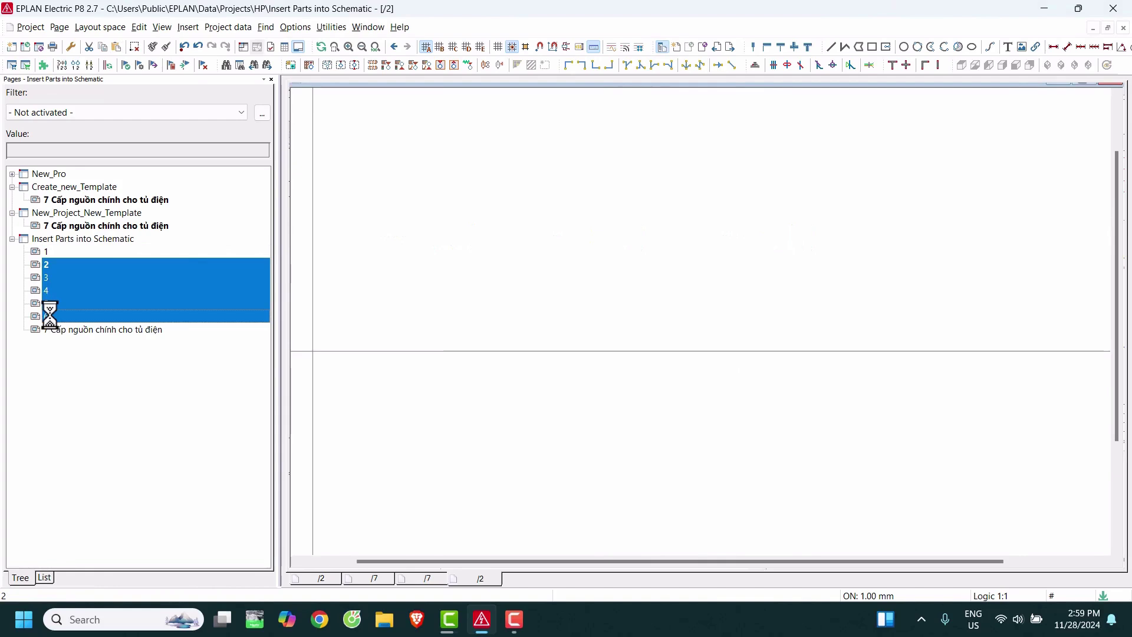
pyautogui.rightClick(50, 316)
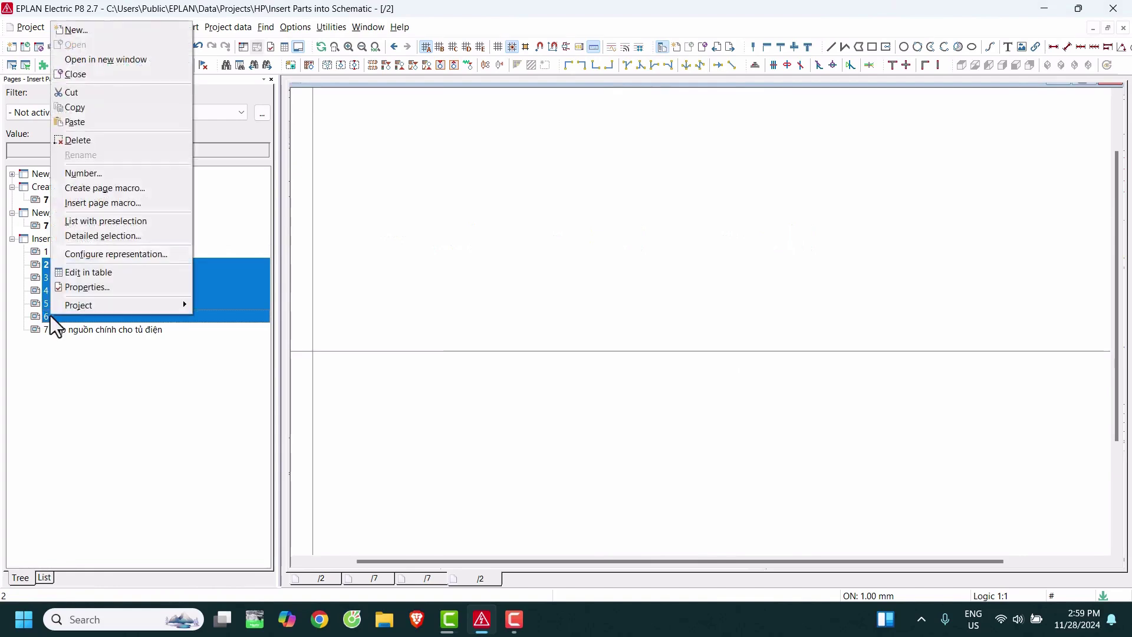
pyautogui.click(76, 139)
pyautogui.click(524, 327)
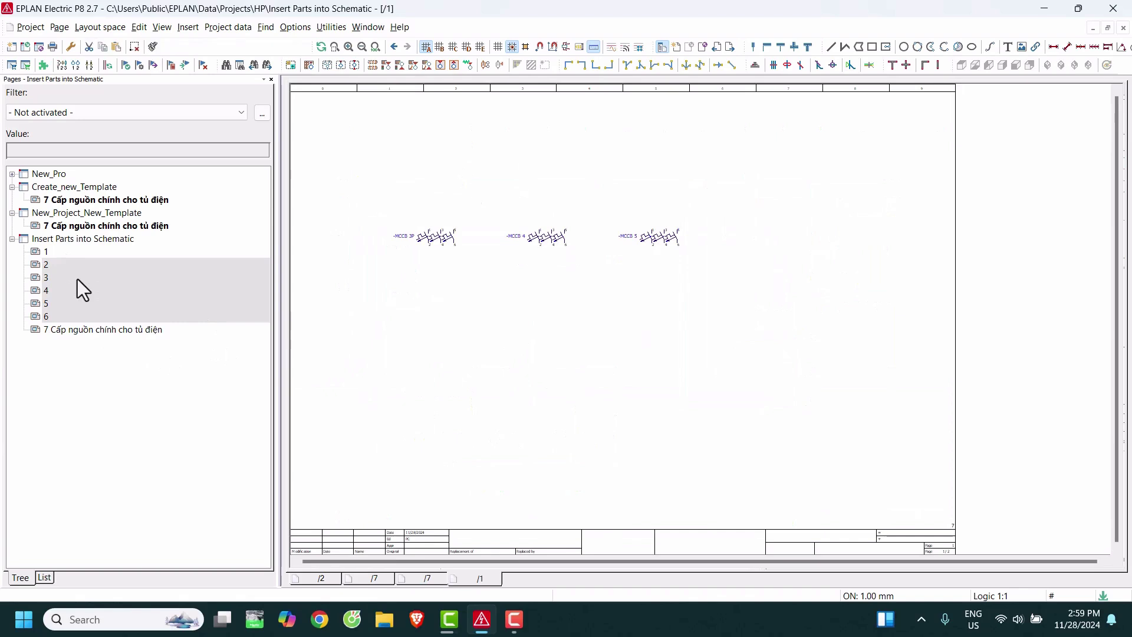
pyautogui.doubleClick(44, 251)
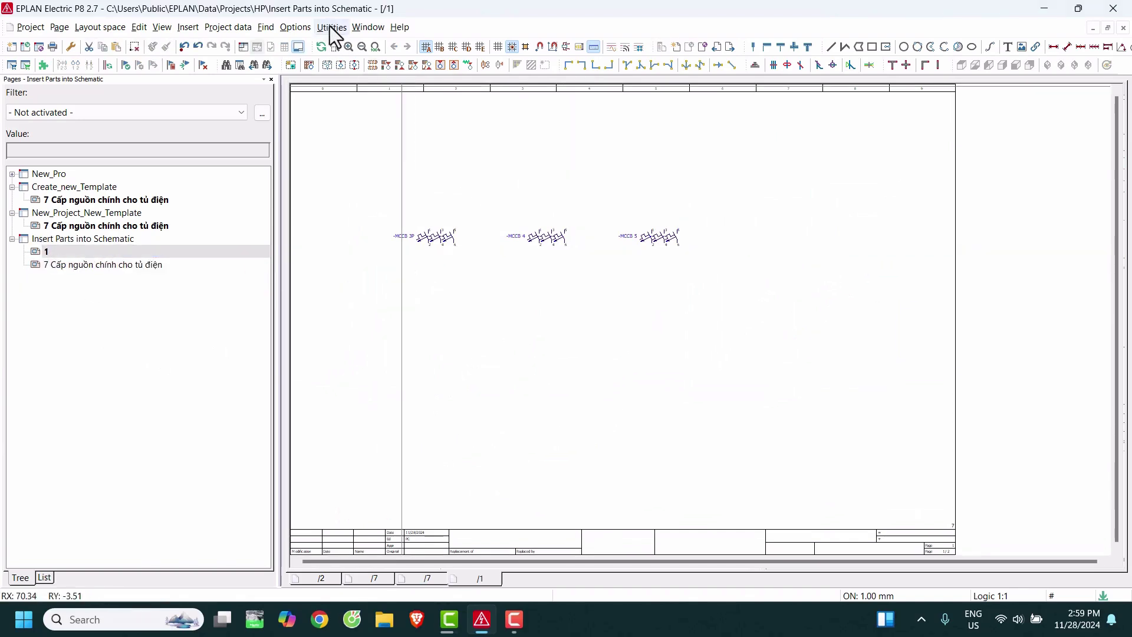
# Copy the row-1 part number from MCCB 4's properties
pyautogui.doubleClick(549, 238)
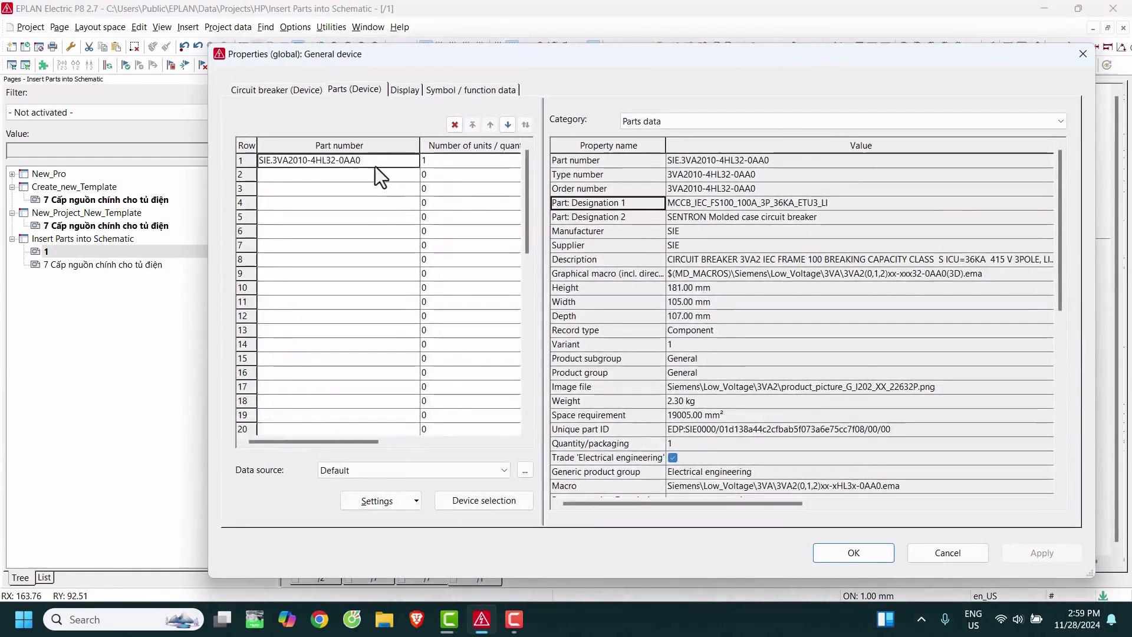
pyautogui.click(373, 164)
pyautogui.click(366, 162)
pyautogui.doubleClick(366, 162)
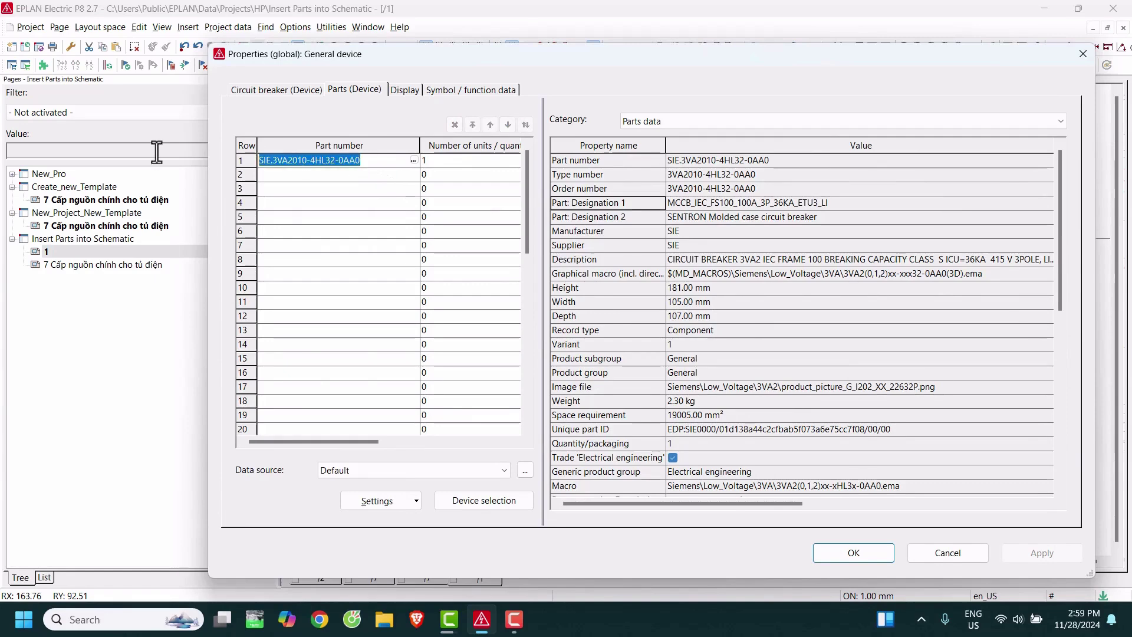
pyautogui.click(1084, 54)
# Filter parts management's full-text search for SIE.3VA2010-4HL32-0AA0 and view its description
pyautogui.click(327, 22)
pyautogui.moveTo(353, 203)
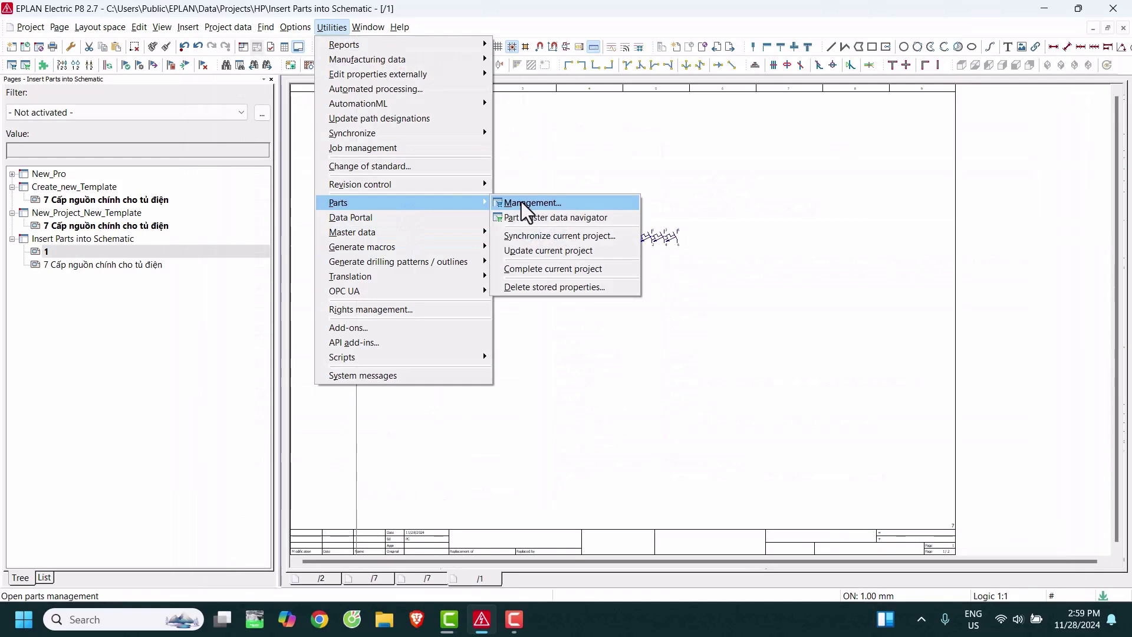
pyautogui.click(521, 202)
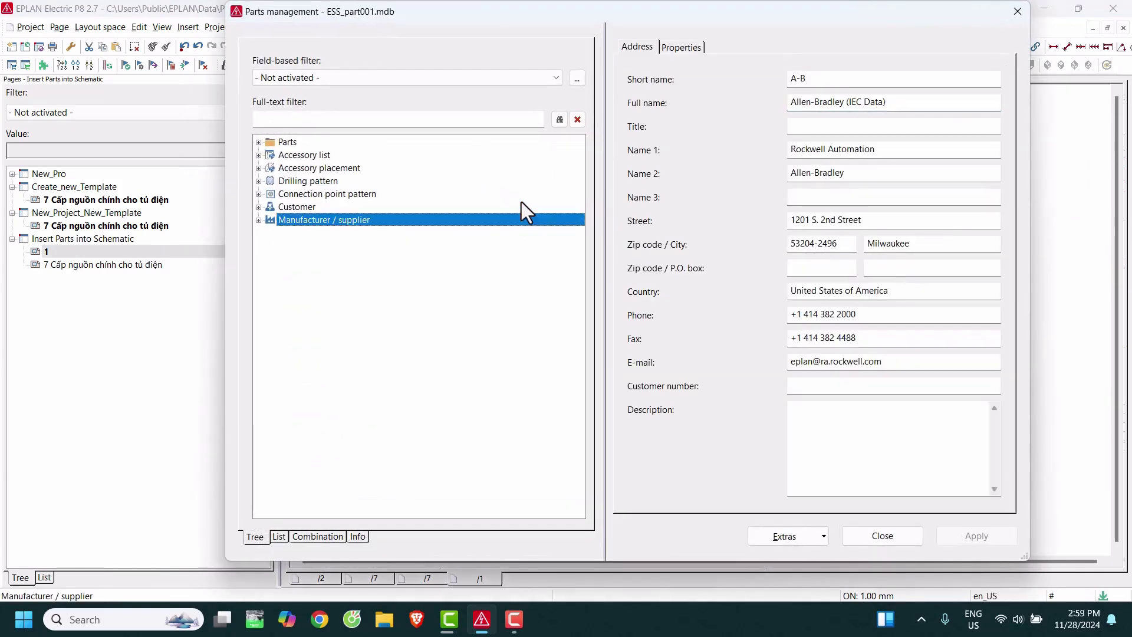
pyautogui.click(347, 118)
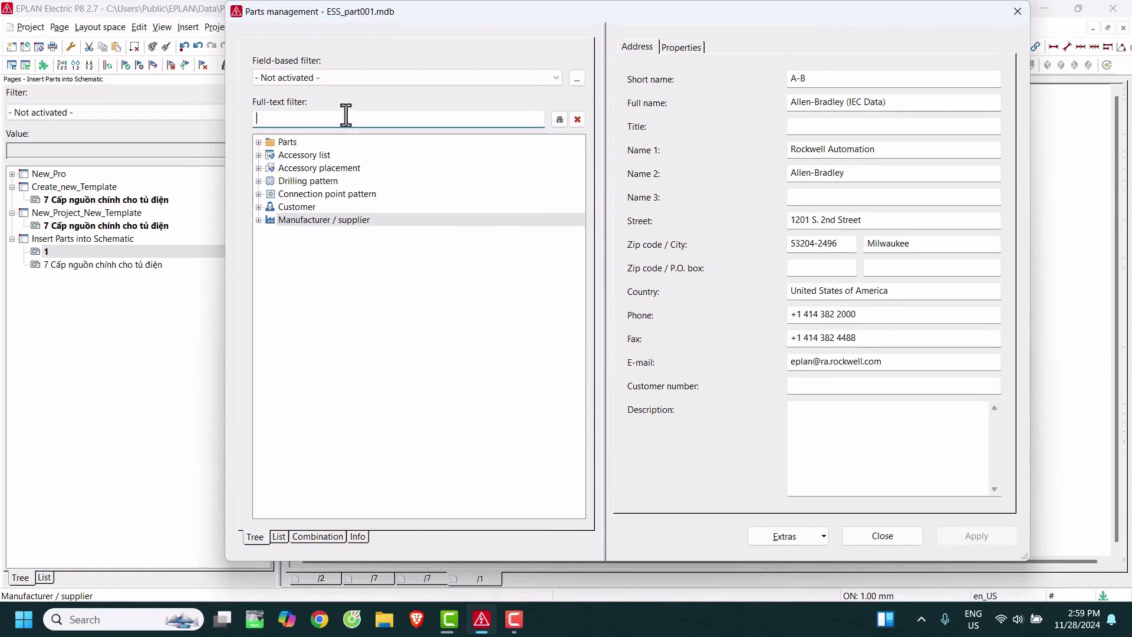
pyautogui.write('SIE.3VA2010-4HL32-0AA0')
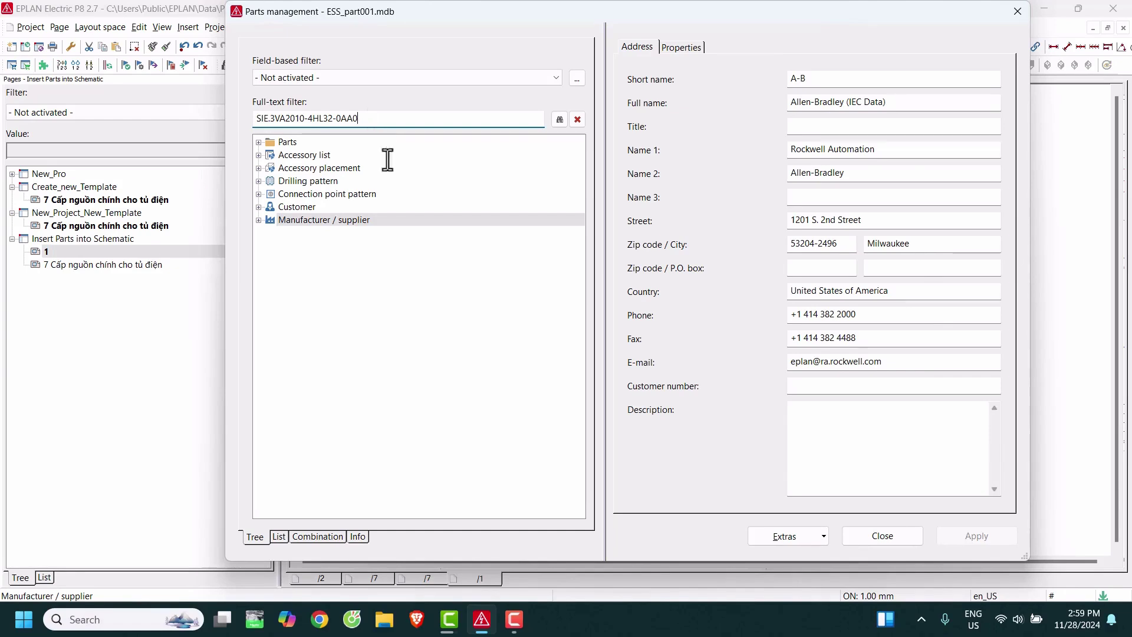
pyautogui.press('Return')
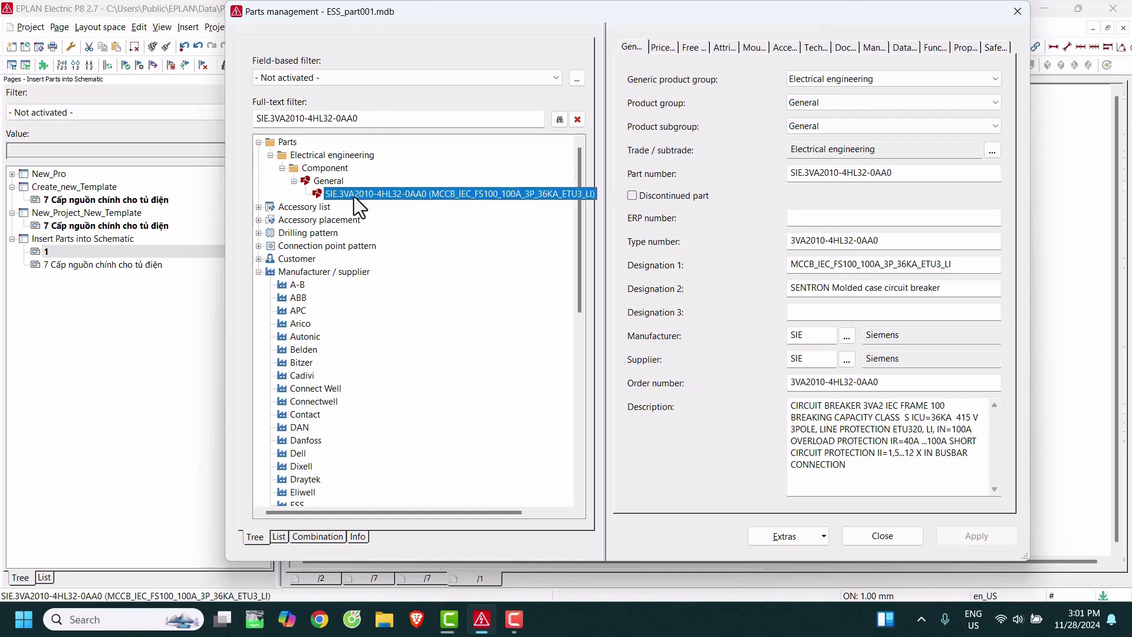
pyautogui.moveTo(855, 466); pyautogui.dragTo(766, 406)
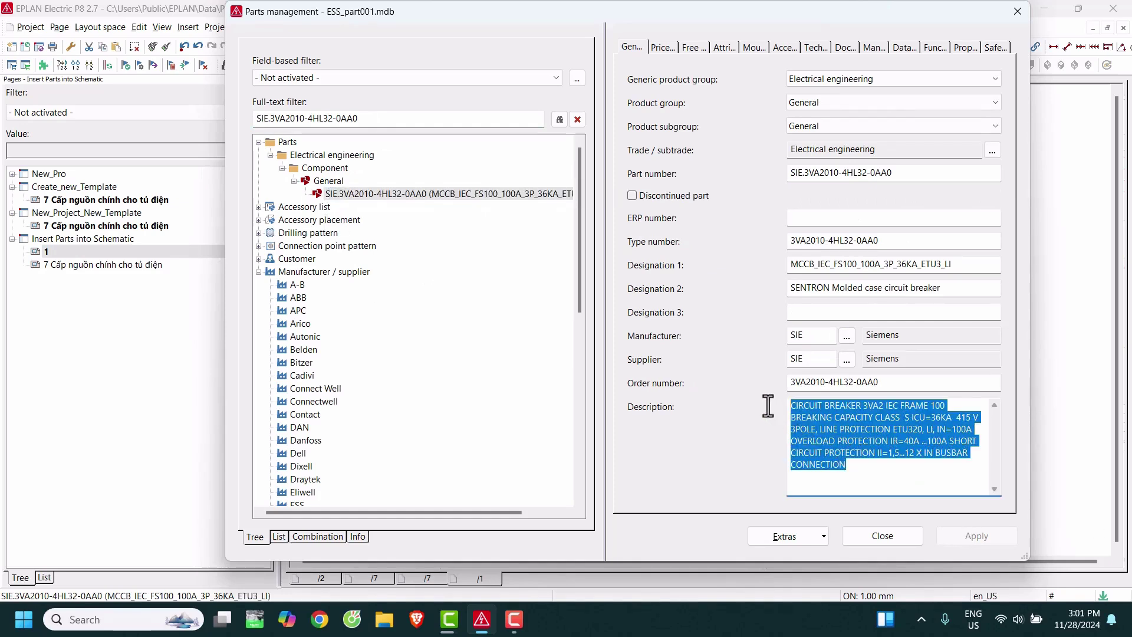
# Close parts management and reopen it from the Utilities menu
pyautogui.click(882, 536)
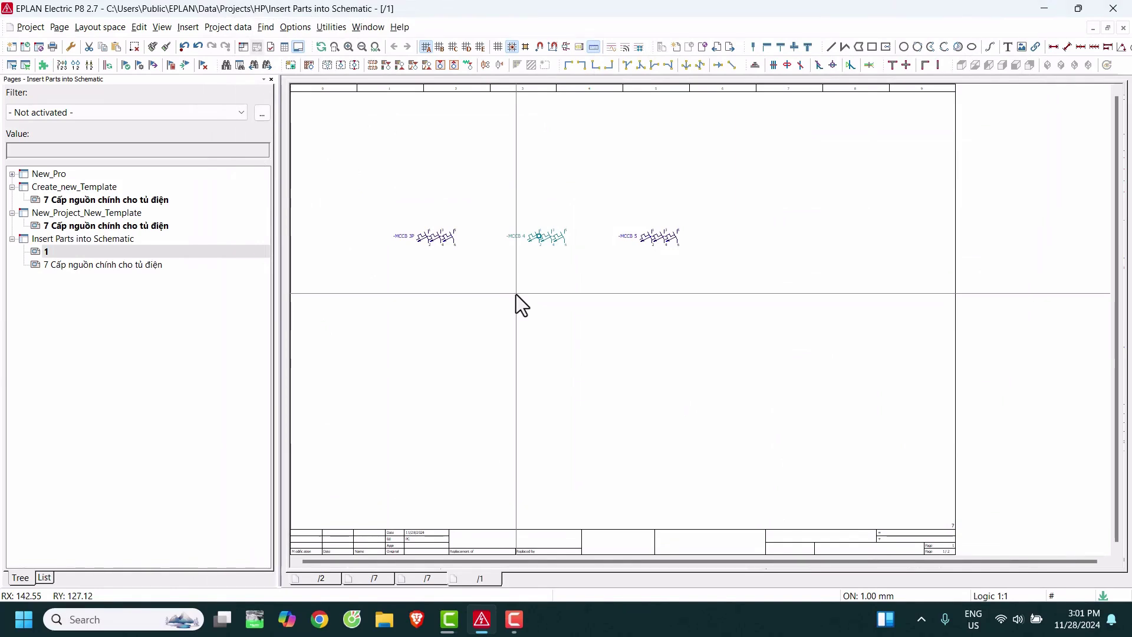
pyautogui.rightClick(421, 170)
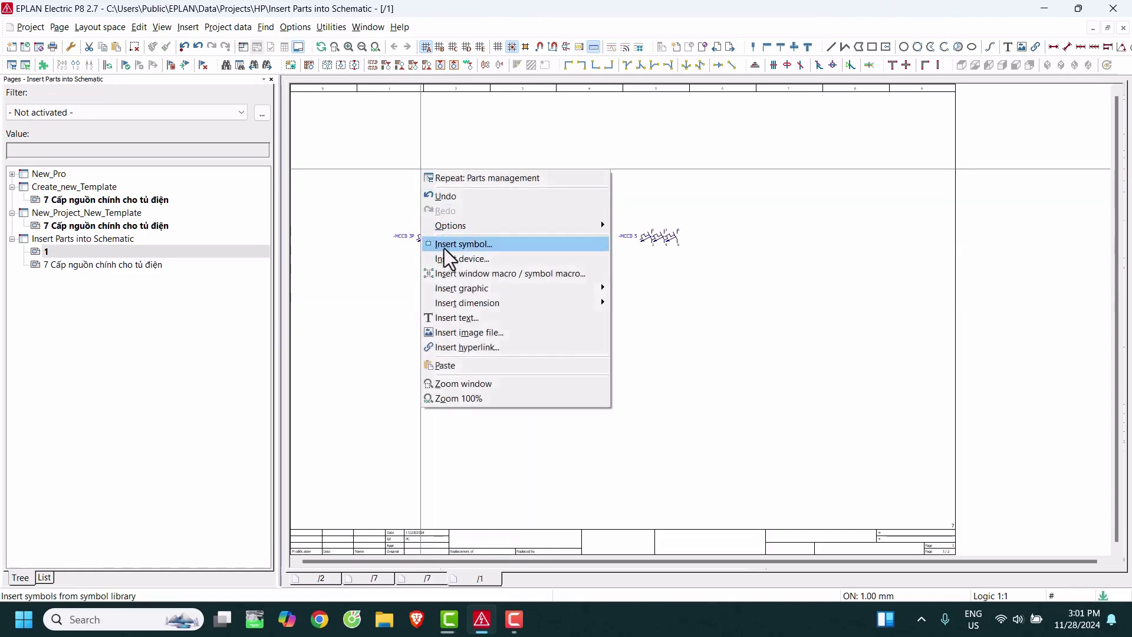
pyautogui.press('Escape')
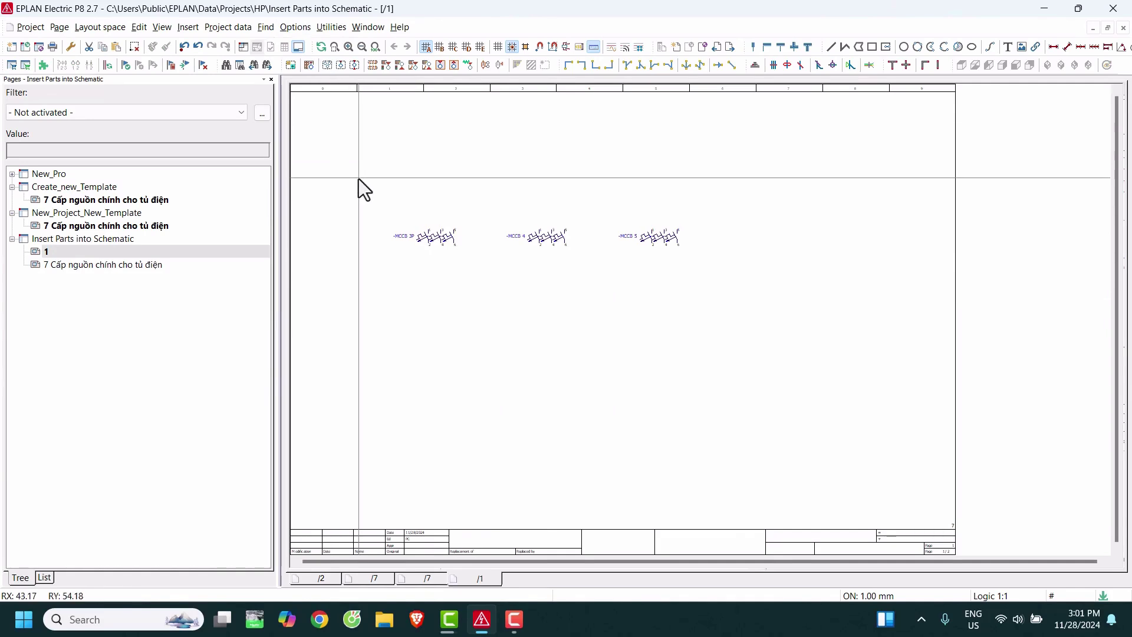
pyautogui.rightClick(358, 180)
pyautogui.click(332, 27)
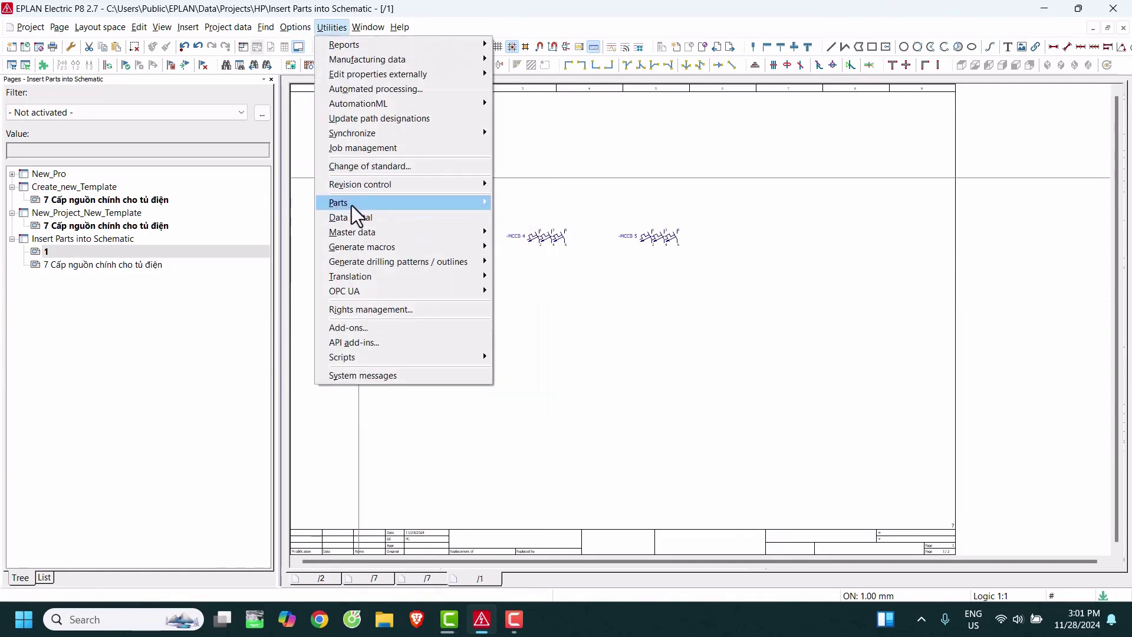
pyautogui.moveTo(339, 203)
pyautogui.click(500, 207)
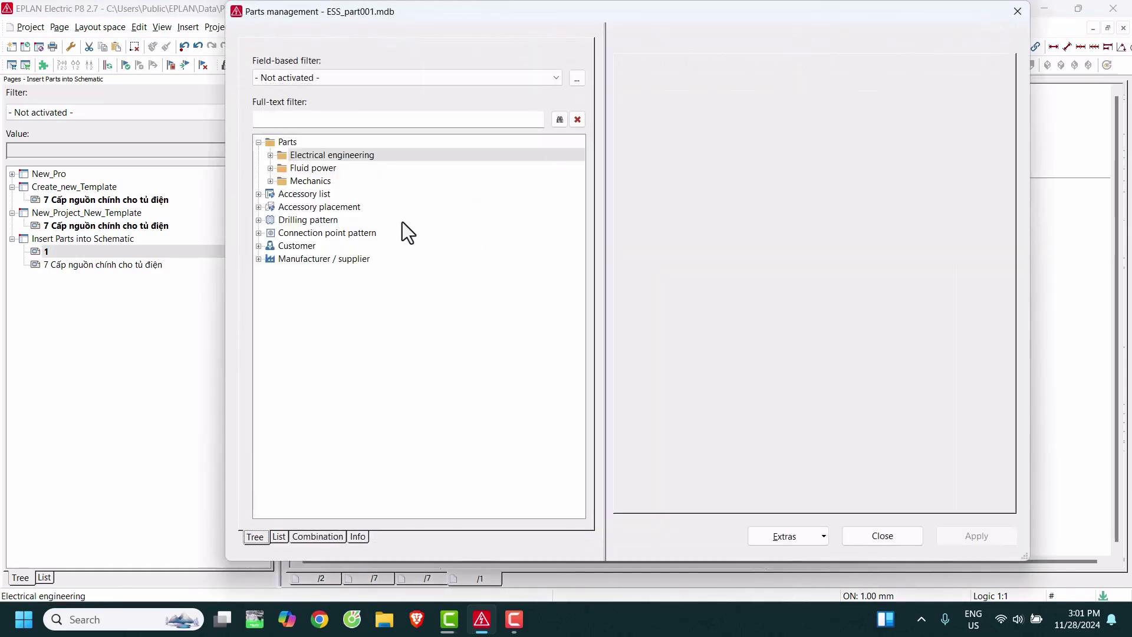
# Expand Electrical engineering > Component > Undefined to show the ATV630D15N4 part data
pyautogui.click(271, 155)
pyautogui.click(310, 184)
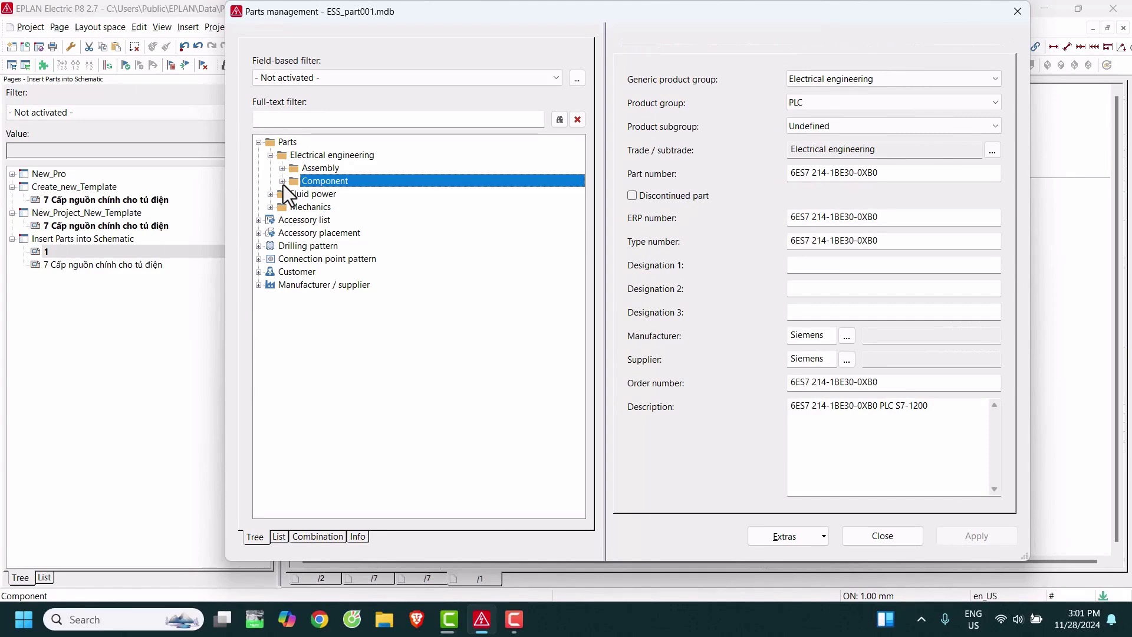
pyautogui.click(283, 186)
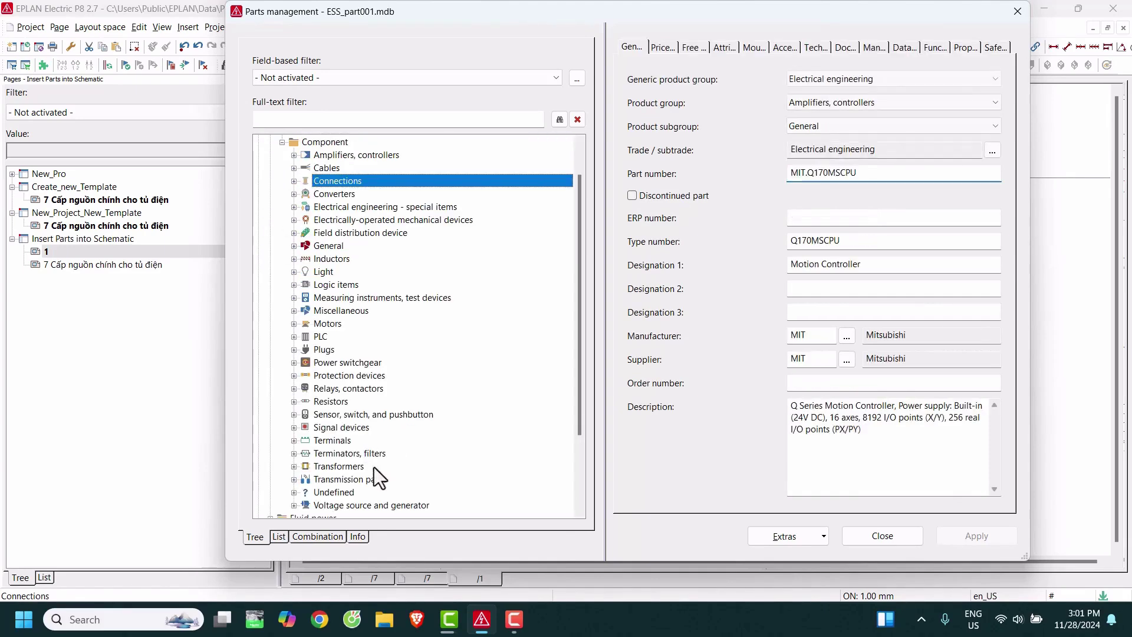
pyautogui.scroll(-3, 333, 495)
pyautogui.click(332, 493)
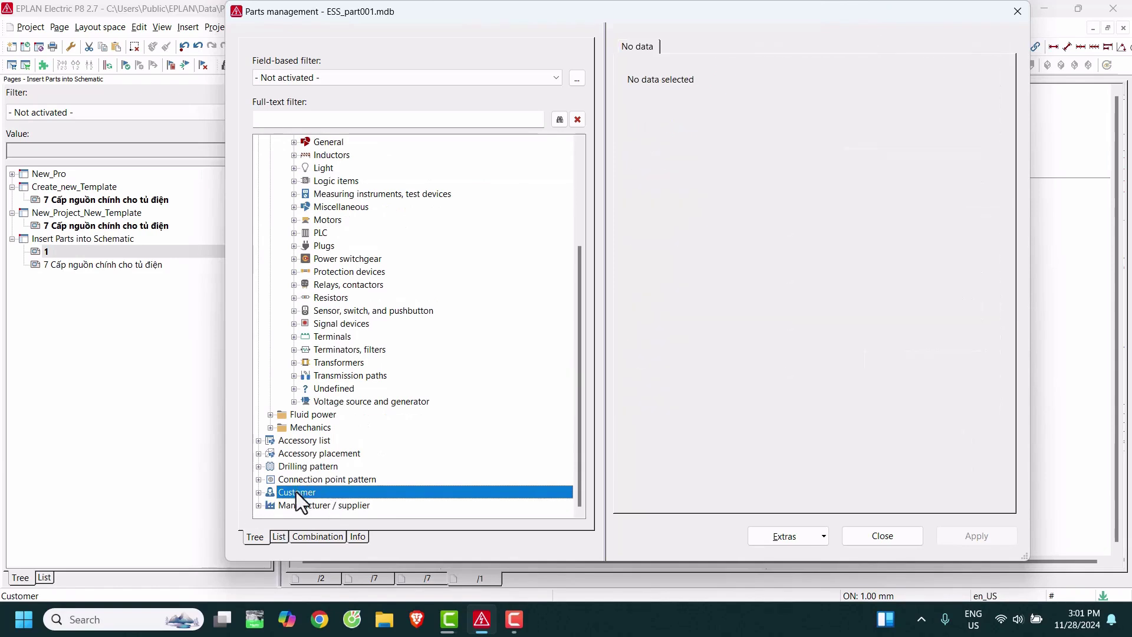
pyautogui.scroll(1, 323, 475)
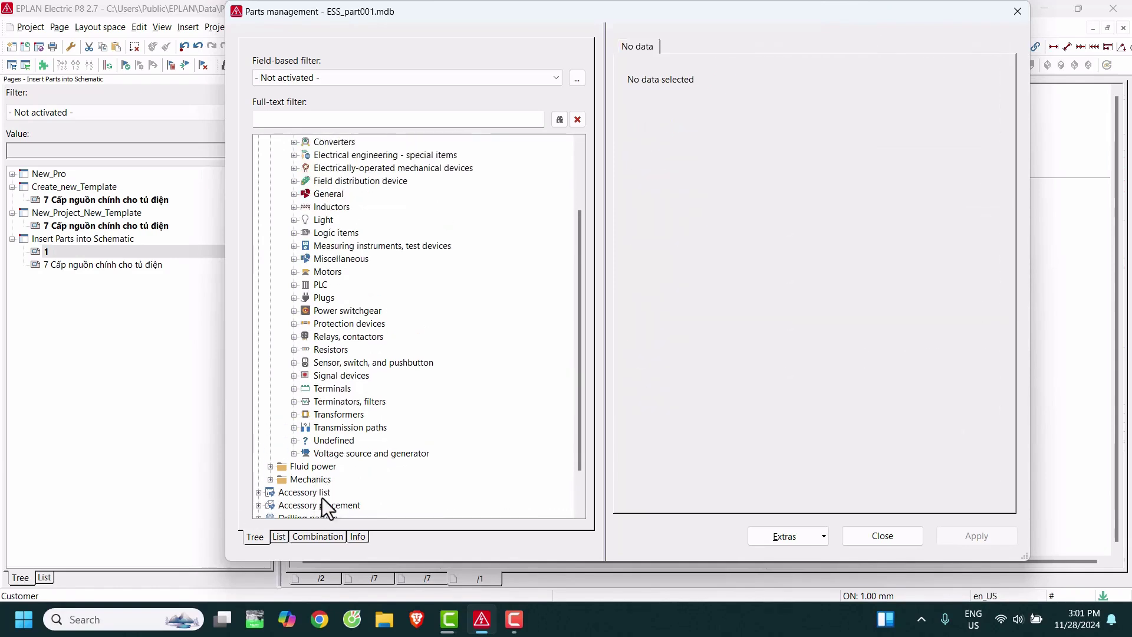
pyautogui.scroll(-2, 324, 506)
pyautogui.click(338, 389)
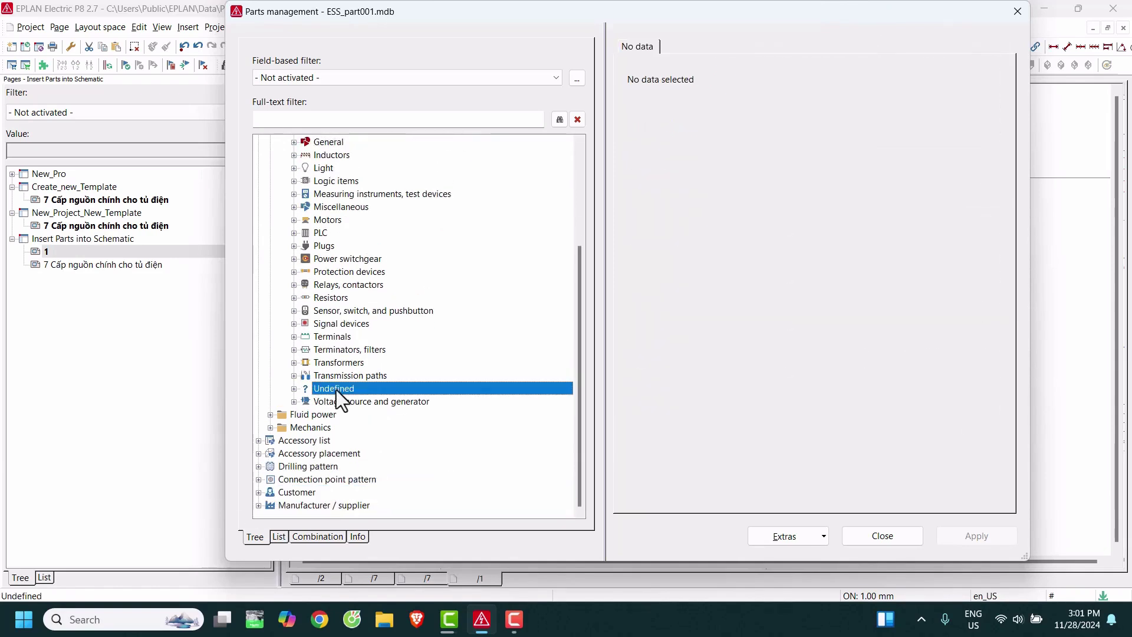
pyautogui.click(298, 389)
pyautogui.scroll(1, 408, 331)
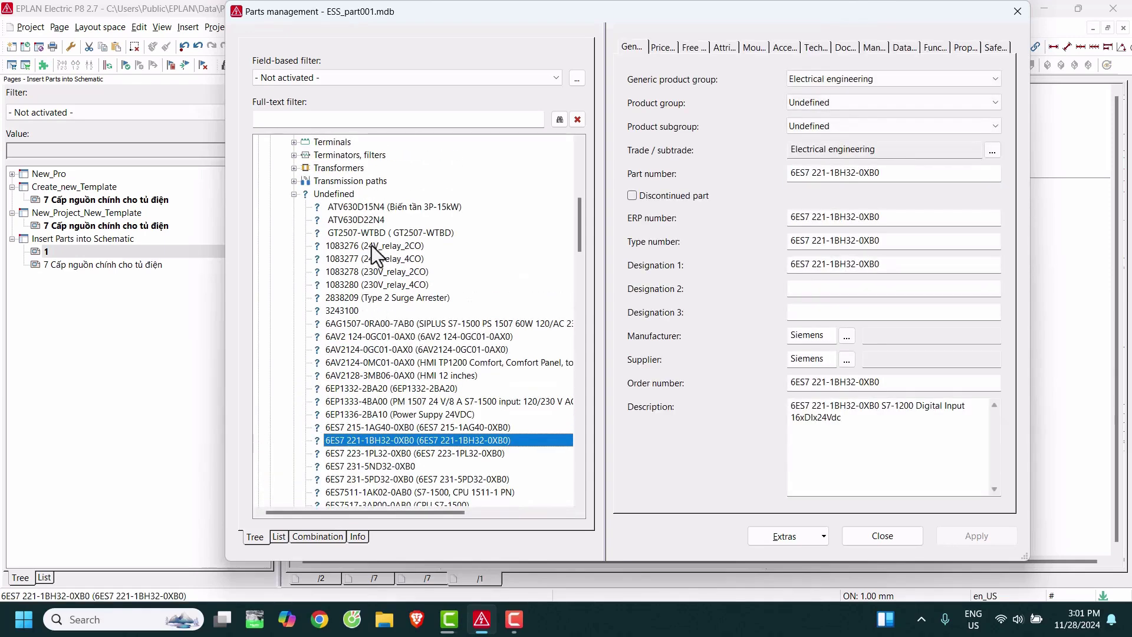
pyautogui.click(340, 193)
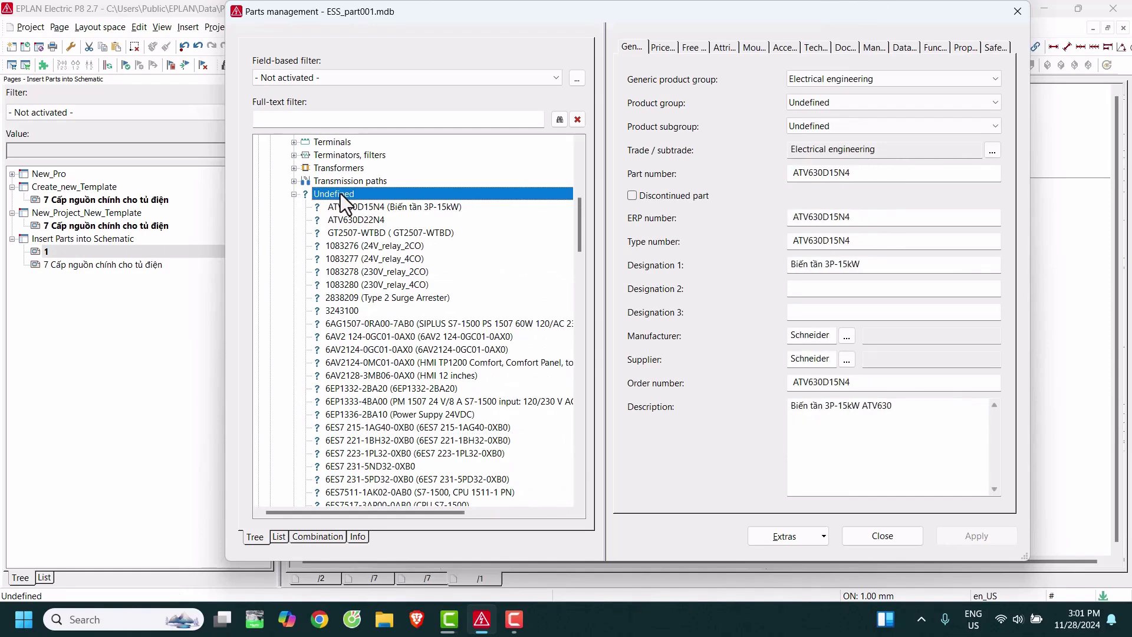
# Add a new part to the Undefined group with part number ABC123ABC456
pyautogui.rightClick(341, 193)
pyautogui.click(369, 203)
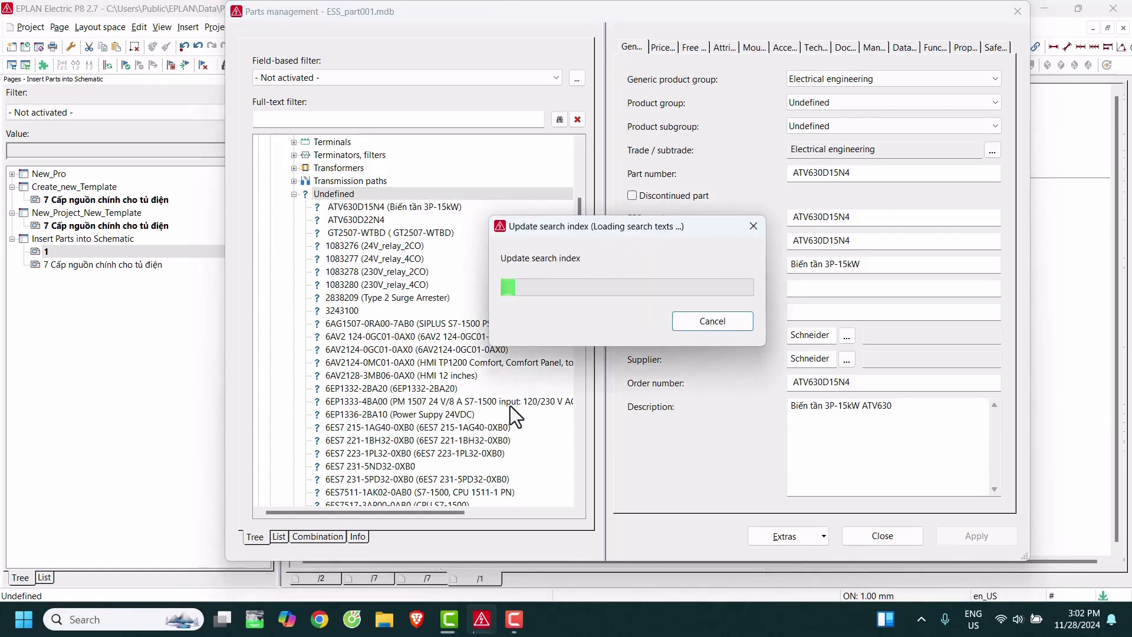
pyautogui.click(824, 172)
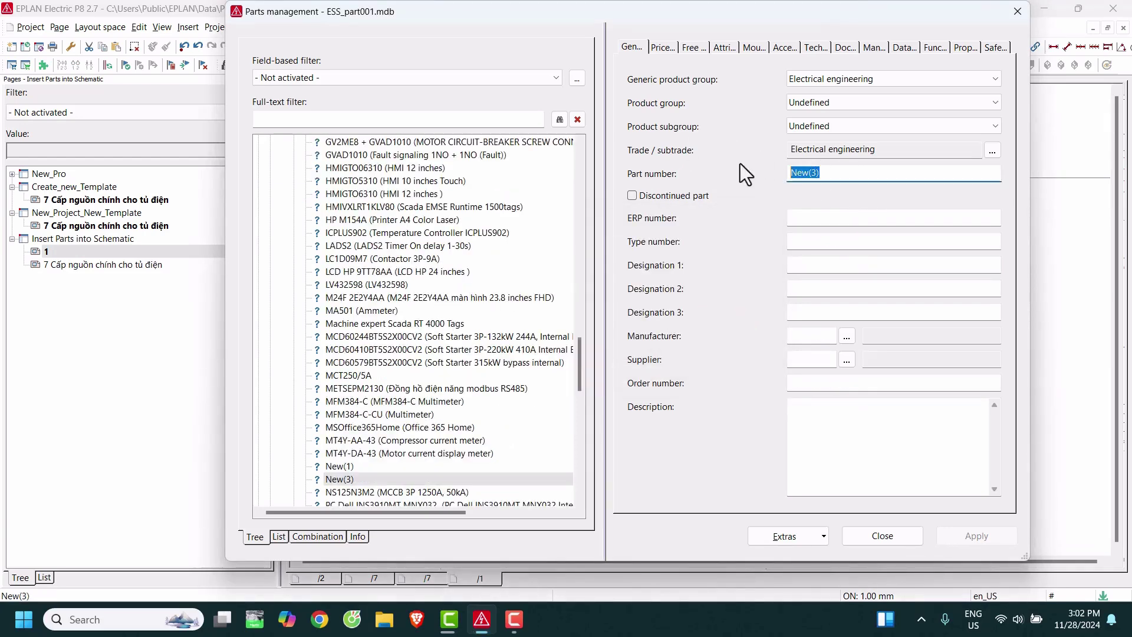
pyautogui.press('BackSpace')
pyautogui.write('ABC123ABC')
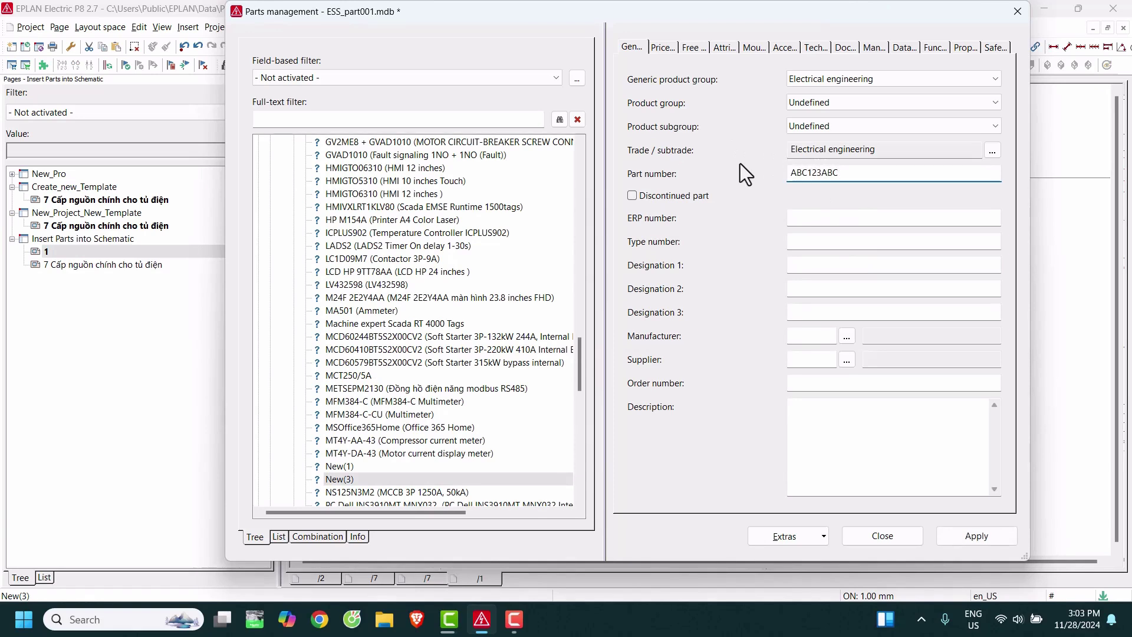
pyautogui.write('456')
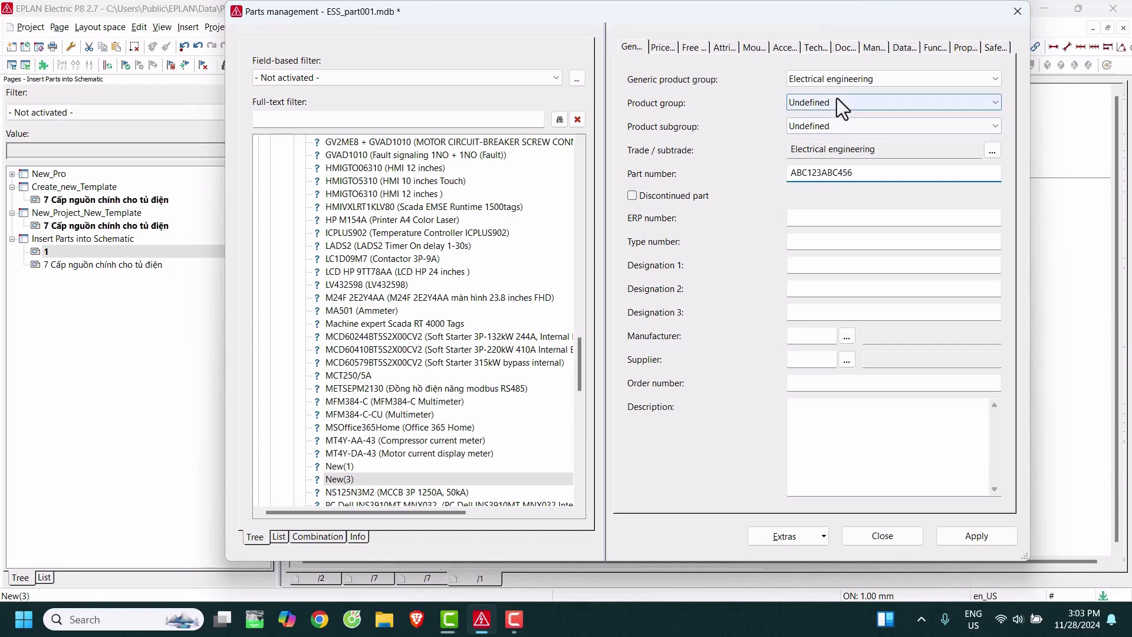
# Copy ABC123ABC456 into the ERP number and type number fields
pyautogui.doubleClick(852, 172)
pyautogui.hotkey('ctrl', 'c')
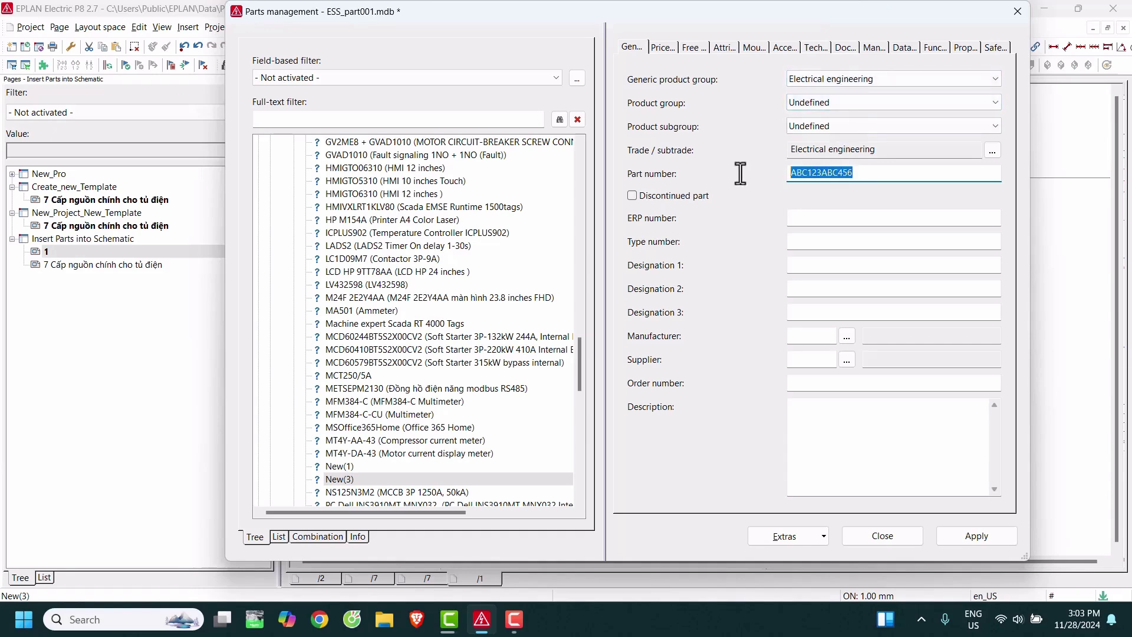
pyautogui.click(827, 217)
pyautogui.hotkey('ctrl', 'v')
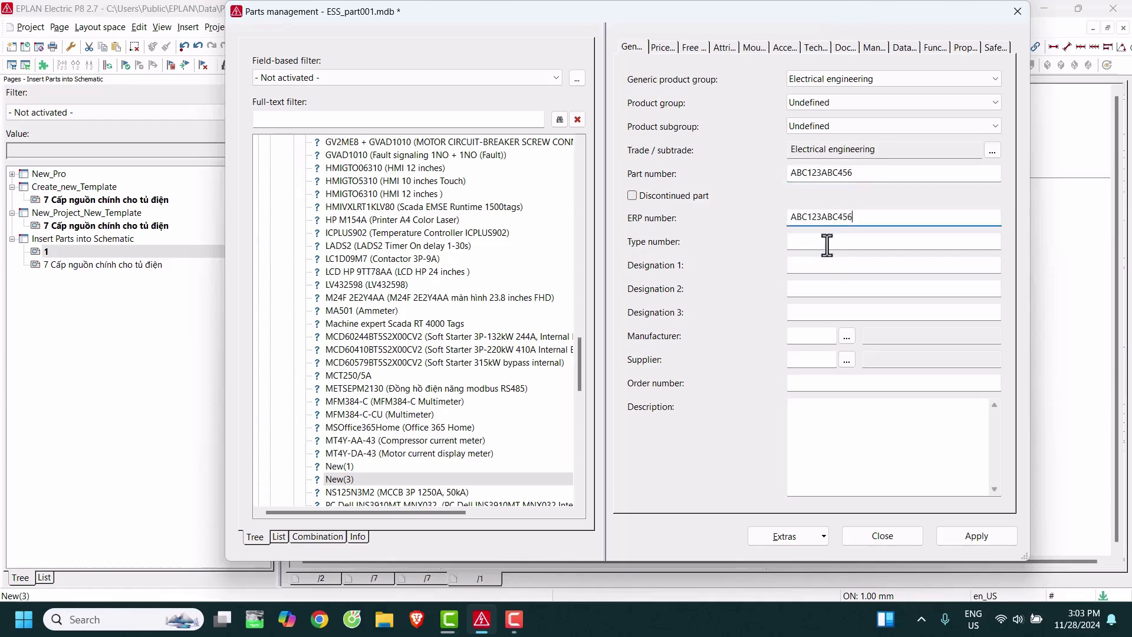
pyautogui.click(828, 246)
pyautogui.hotkey('ctrl', 'v')
# Enter designations 'Device ABC' and 'Technical Data'
pyautogui.click(813, 264)
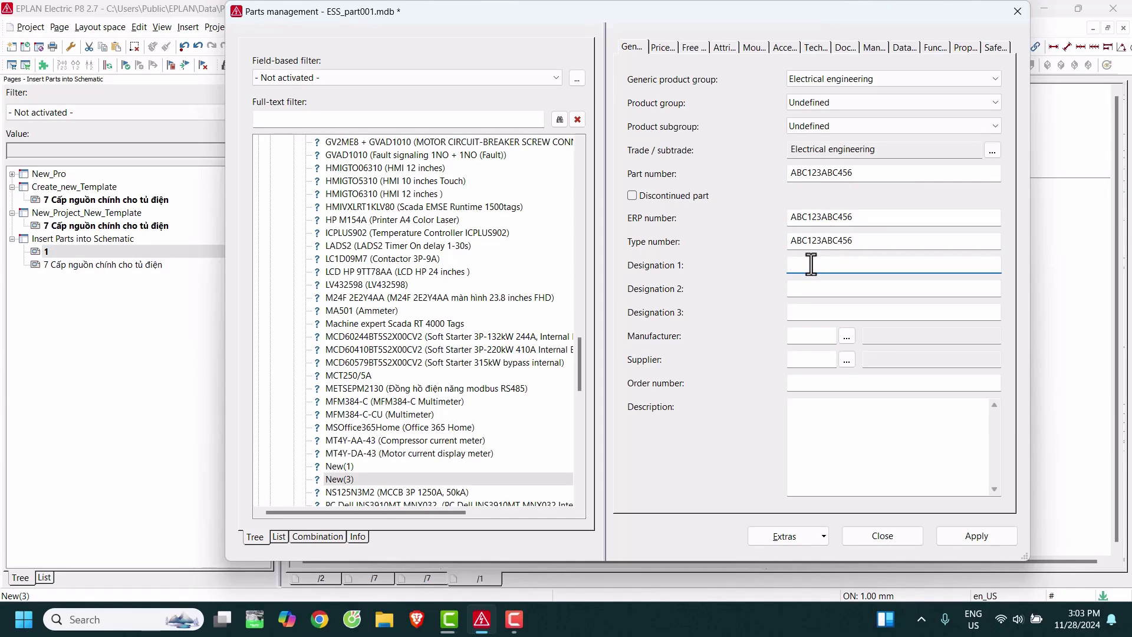
pyautogui.write('Device ')
pyautogui.write('ABC')
pyautogui.click(798, 293)
pyautogui.write('Devc')
pyautogui.press('BackSpace')
pyautogui.press('BackSpace')
pyautogui.write('echnical Data')
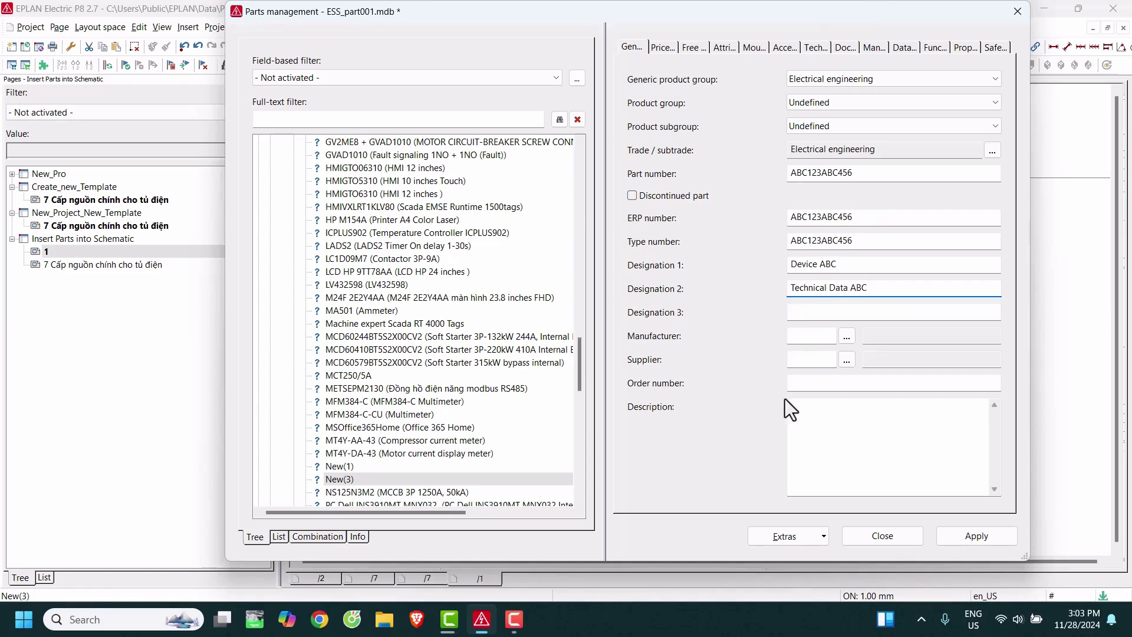
# Paste ABC123ABC456 as the order number
pyautogui.click(813, 416)
pyautogui.click(814, 384)
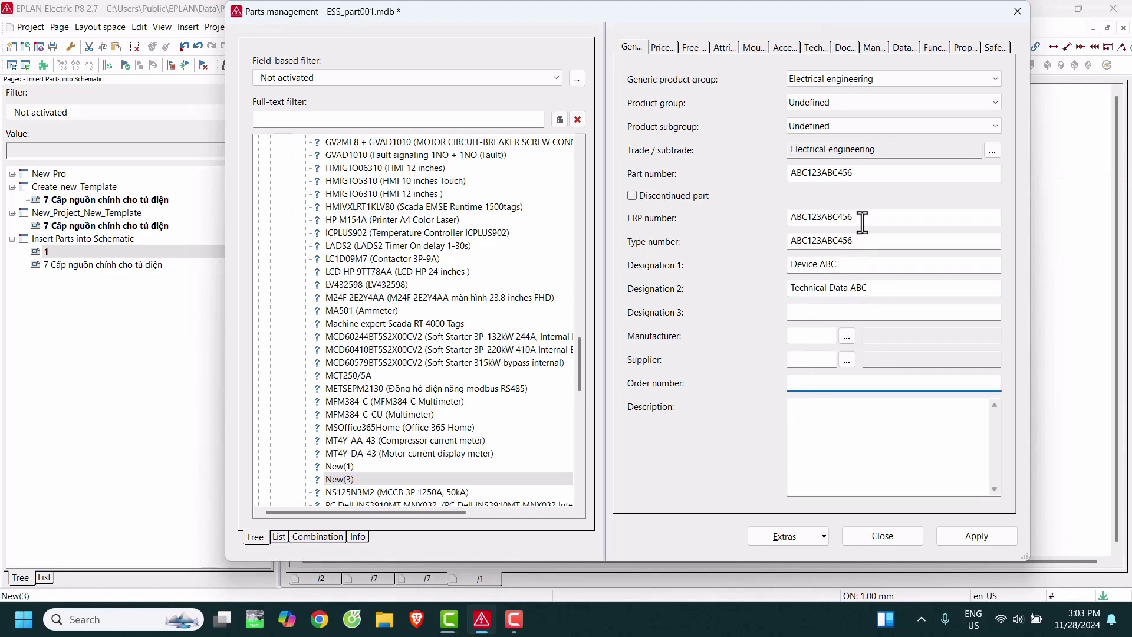
pyautogui.moveTo(862, 221); pyautogui.dragTo(740, 212)
pyautogui.click(824, 384)
pyautogui.hotkey('ctrl', 'v')
pyautogui.press('Tab')
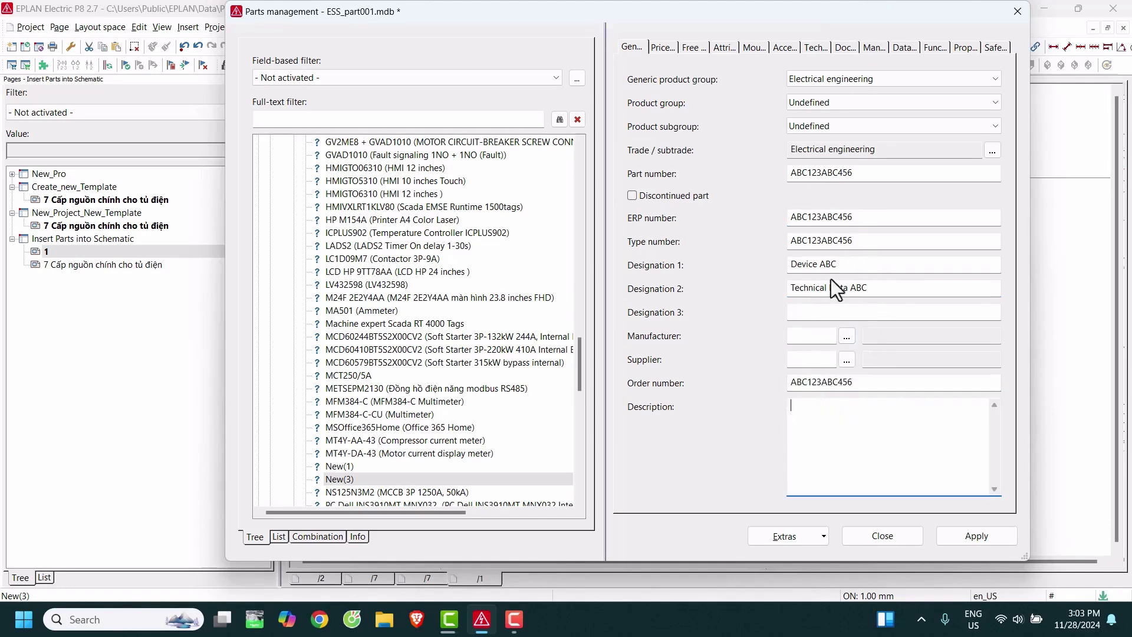
# Copy 'Device ABC' into the description and second designation, then close parts management
pyautogui.moveTo(834, 268); pyautogui.dragTo(746, 269)
pyautogui.hotkey('ctrl', 'c')
pyautogui.click(840, 419)
pyautogui.hotkey('ctrl', 'v')
pyautogui.moveTo(875, 296); pyautogui.dragTo(789, 291)
pyautogui.hotkey('ctrl', 'v')
pyautogui.click(853, 406)
pyautogui.press('Escape')
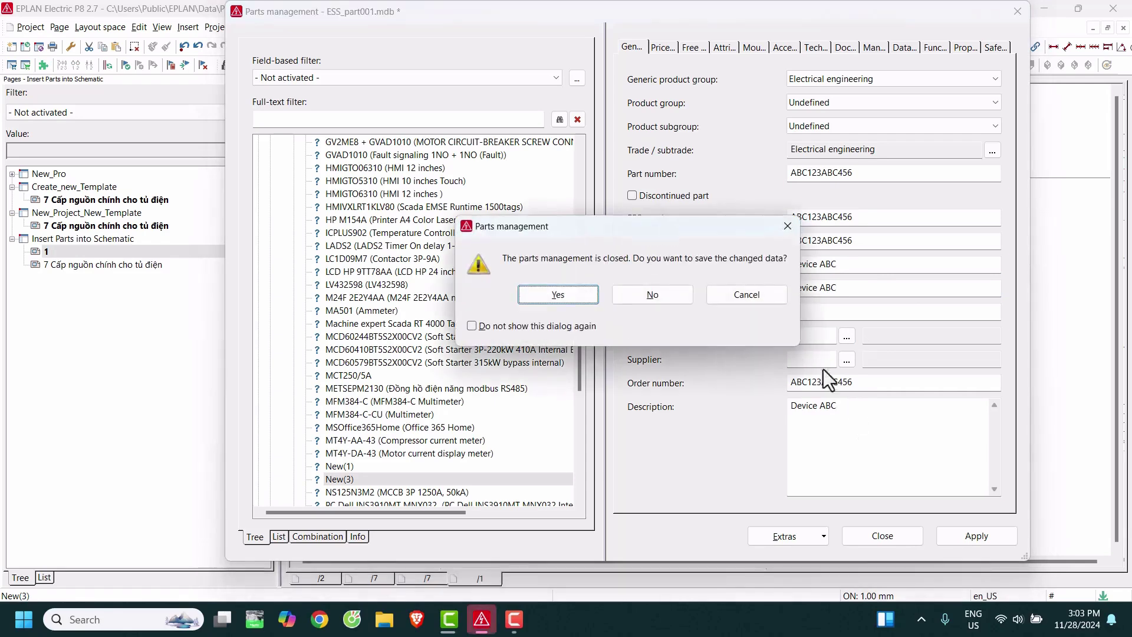
# Save the changed part data and return to schematic page 1, dismissing the Utilities menu twice
pyautogui.click(565, 292)
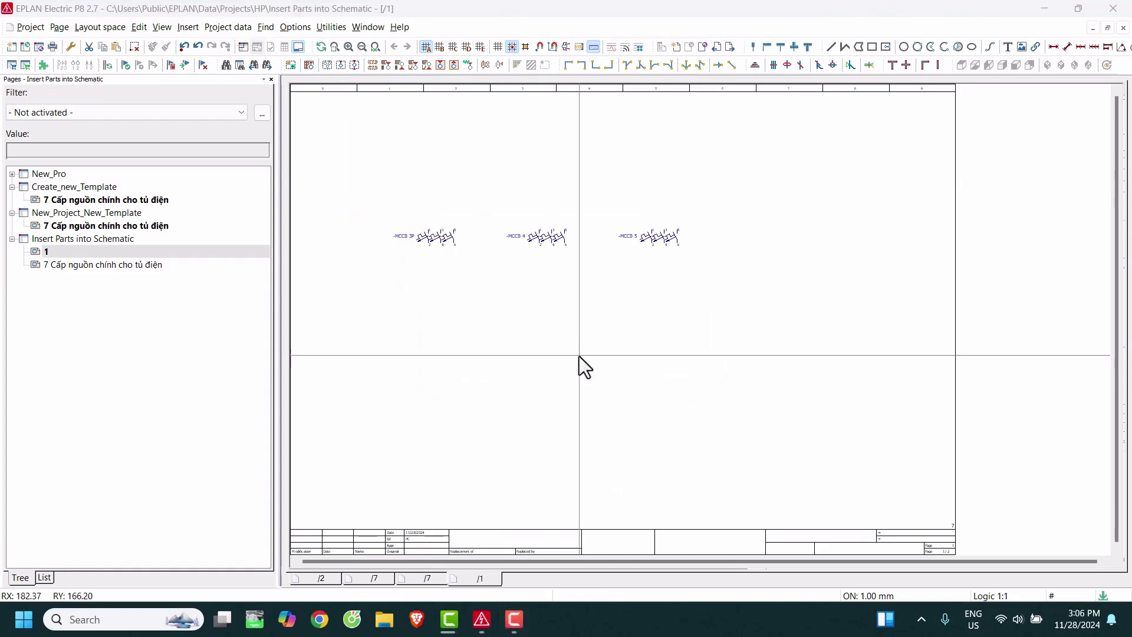
pyautogui.click(329, 28)
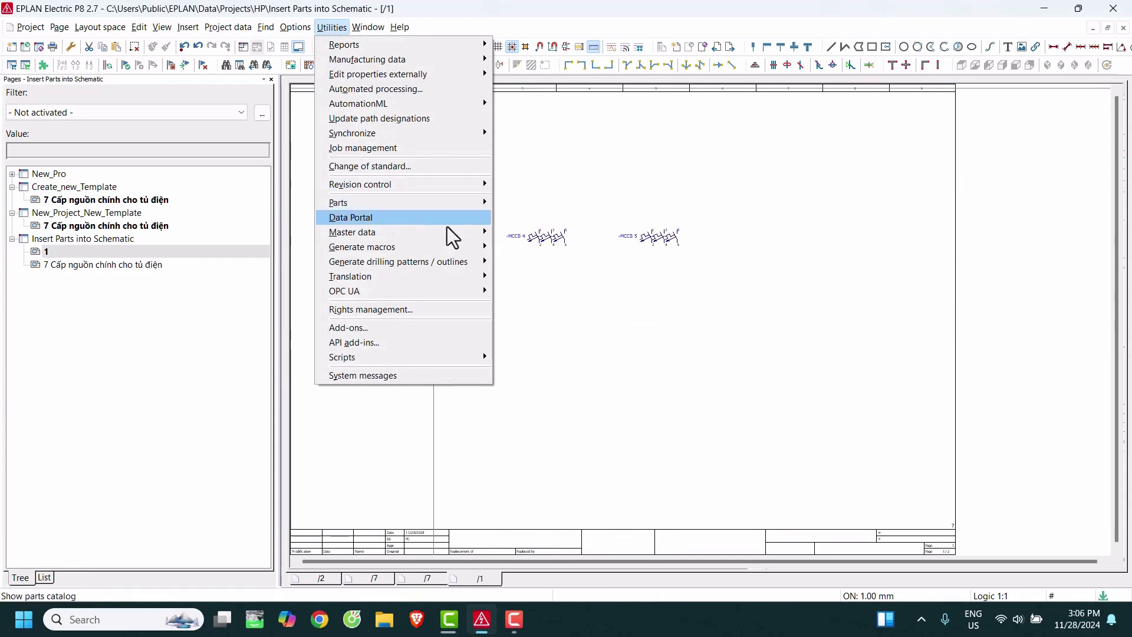
pyautogui.click(688, 324)
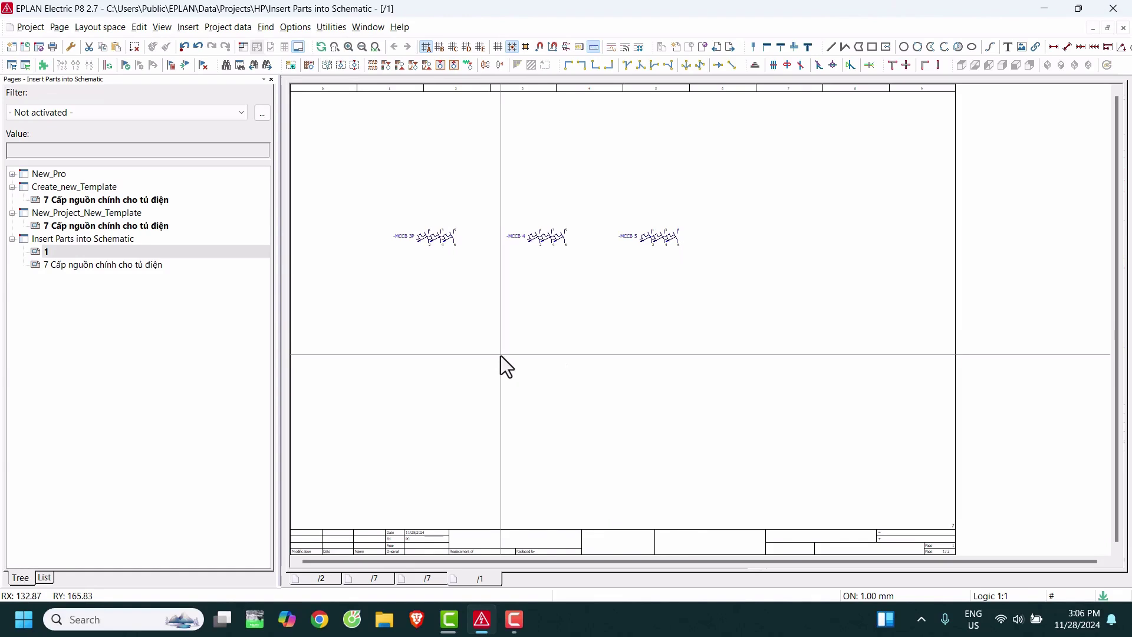
pyautogui.click(331, 27)
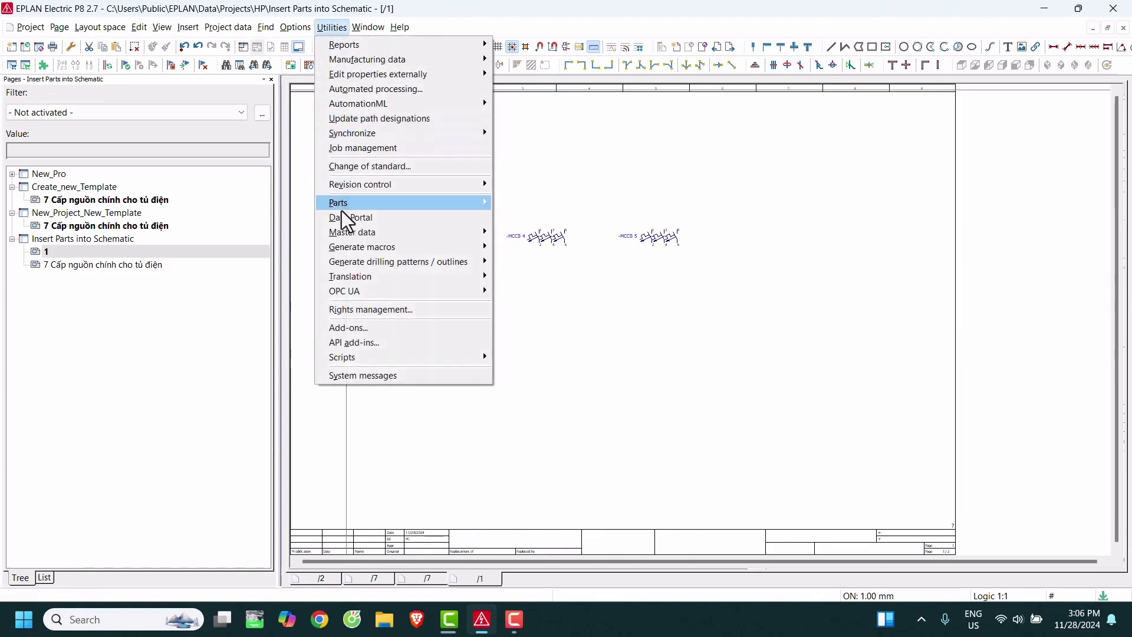
pyautogui.click(662, 325)
# Insert a device from the parts database, choosing Allen-Bradley controller A-B.1769-L24ER-QB1B
pyautogui.rightClick(529, 275)
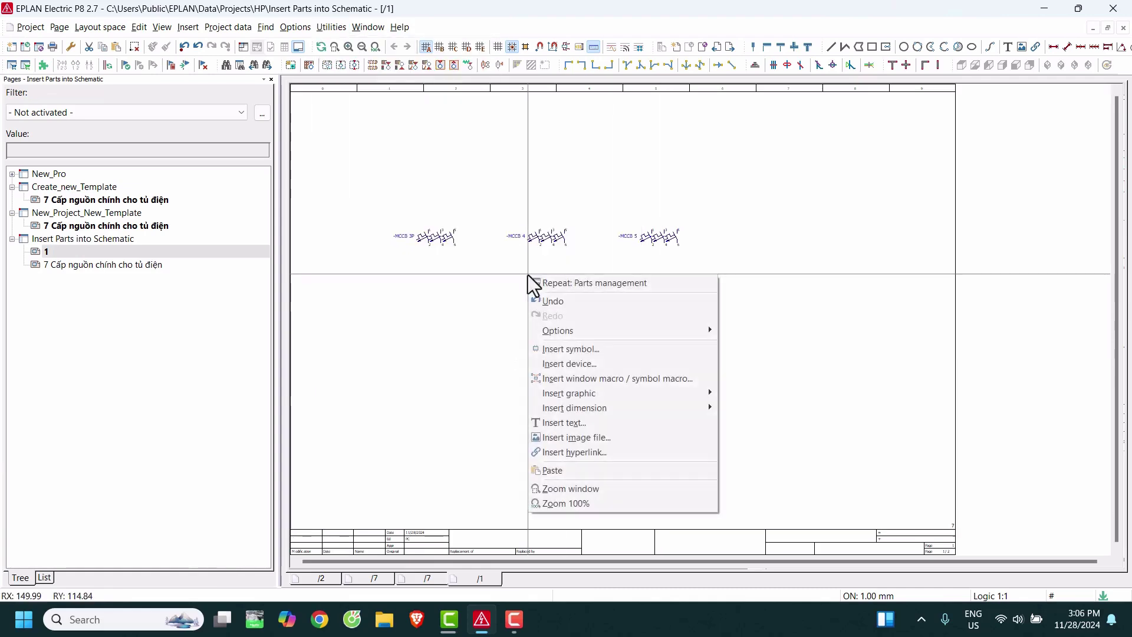
pyautogui.click(585, 369)
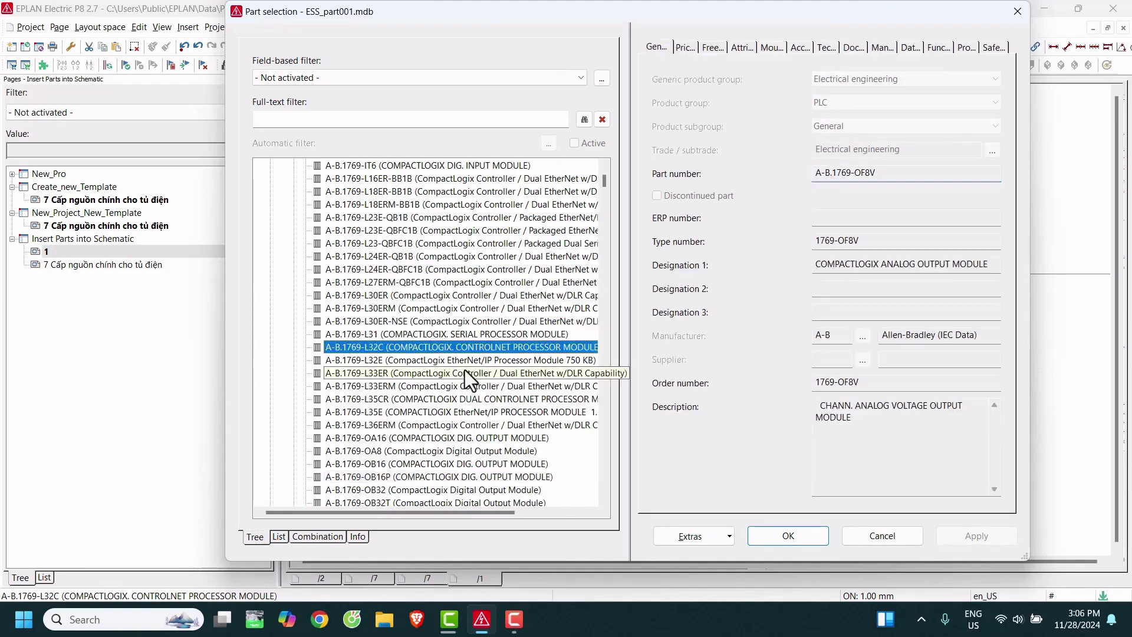
pyautogui.click(262, 120)
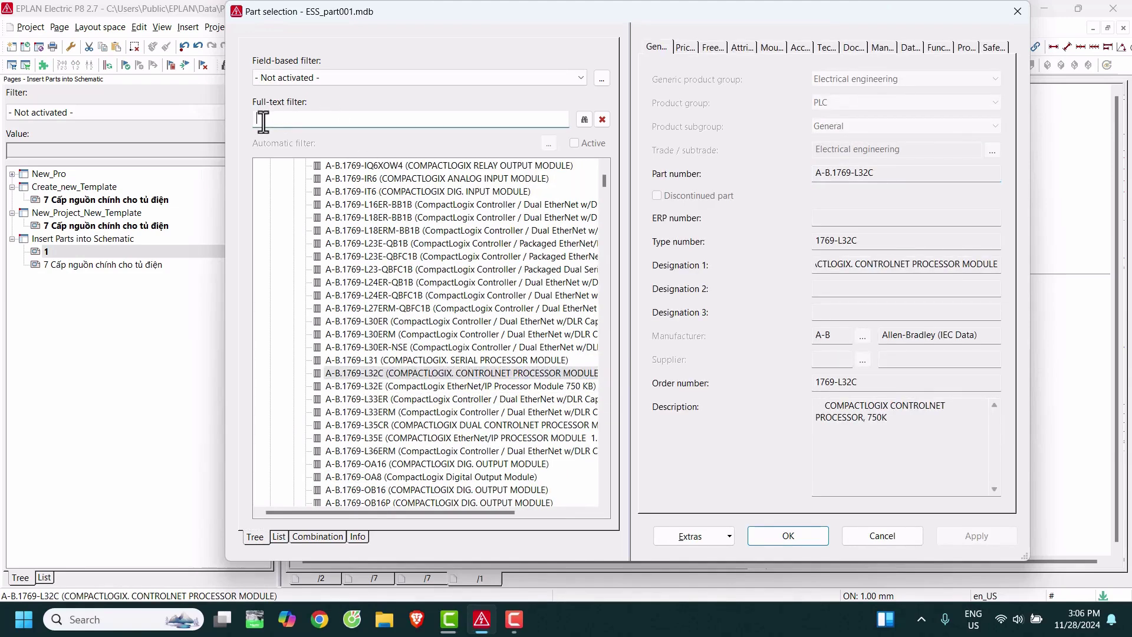
pyautogui.click(431, 285)
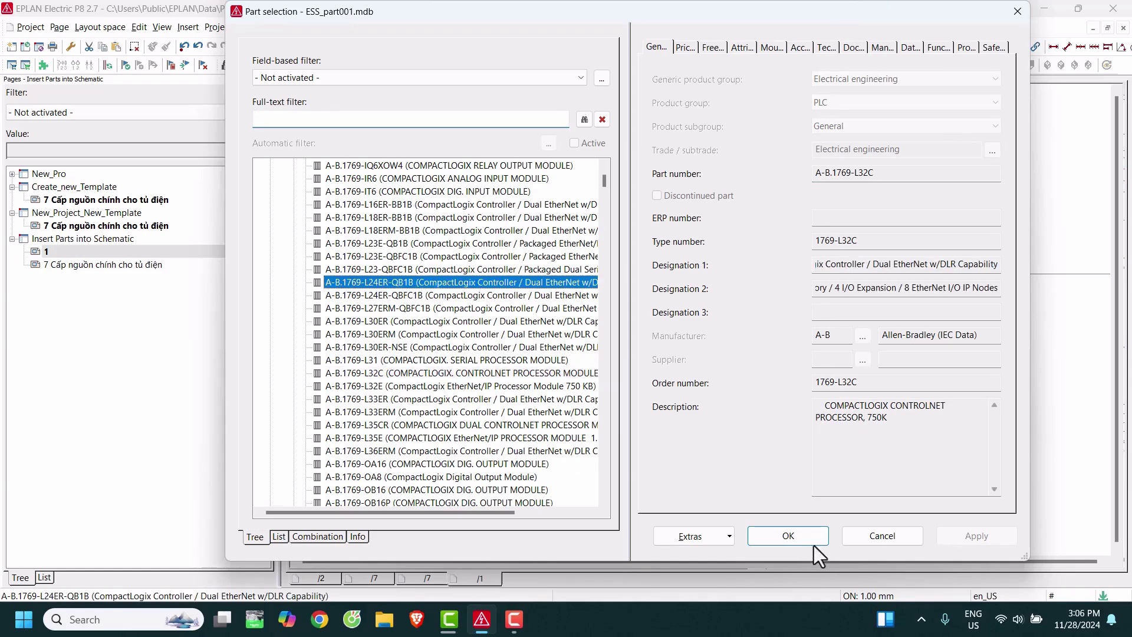
pyautogui.click(794, 539)
pyautogui.click(791, 534)
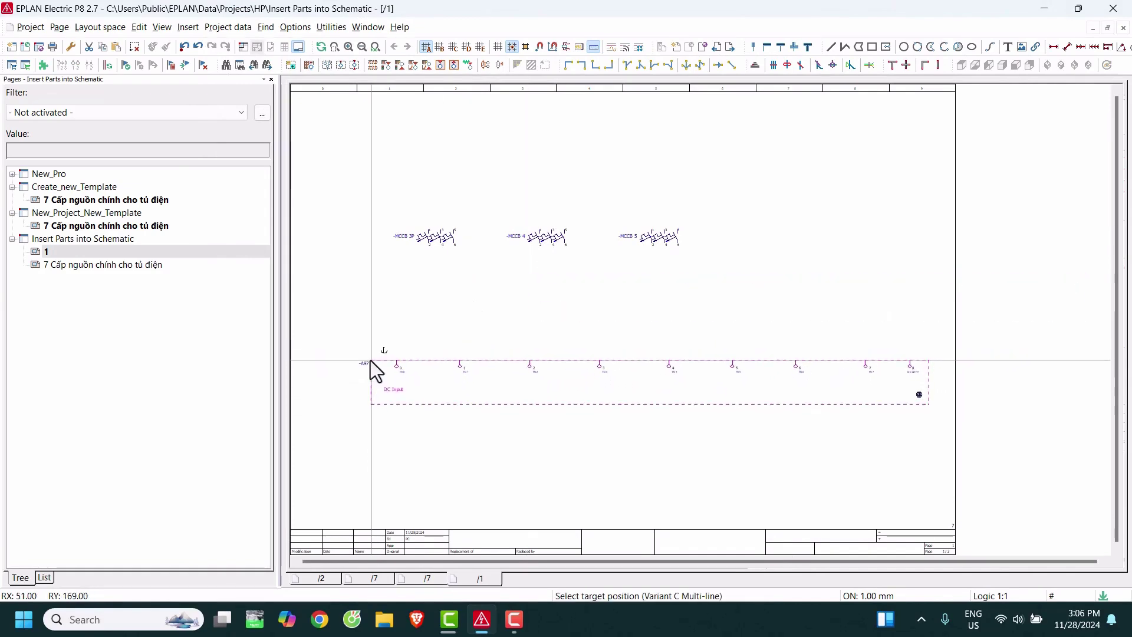
# Place the first PLC box -A1 below the MCCBs using the IN 0-7 value set
pyautogui.click(370, 361)
pyautogui.click(925, 349)
pyautogui.click(526, 398)
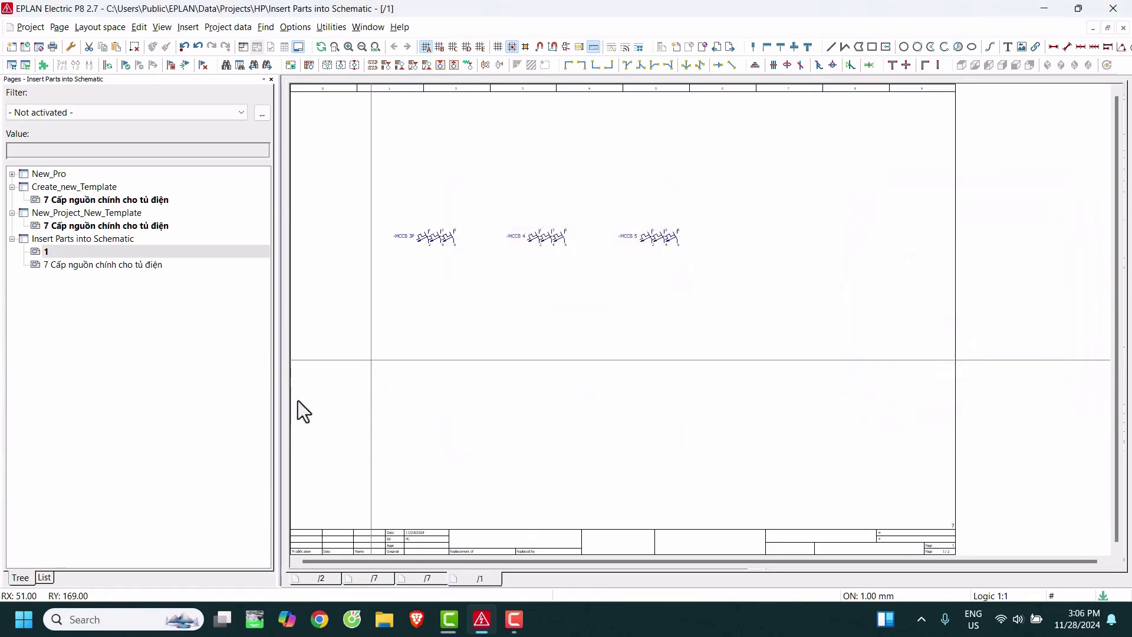
# Place the second PLC box -A2 lower on the page using the IN 8-15 value set
pyautogui.scroll(-3, 467, 366)
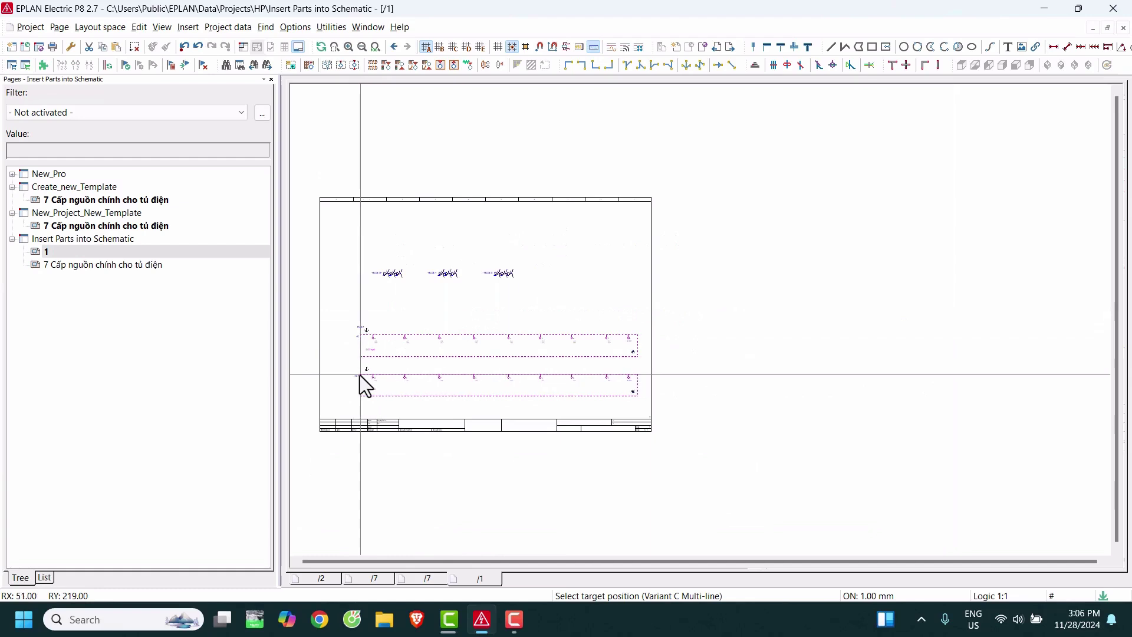
pyautogui.click(364, 386)
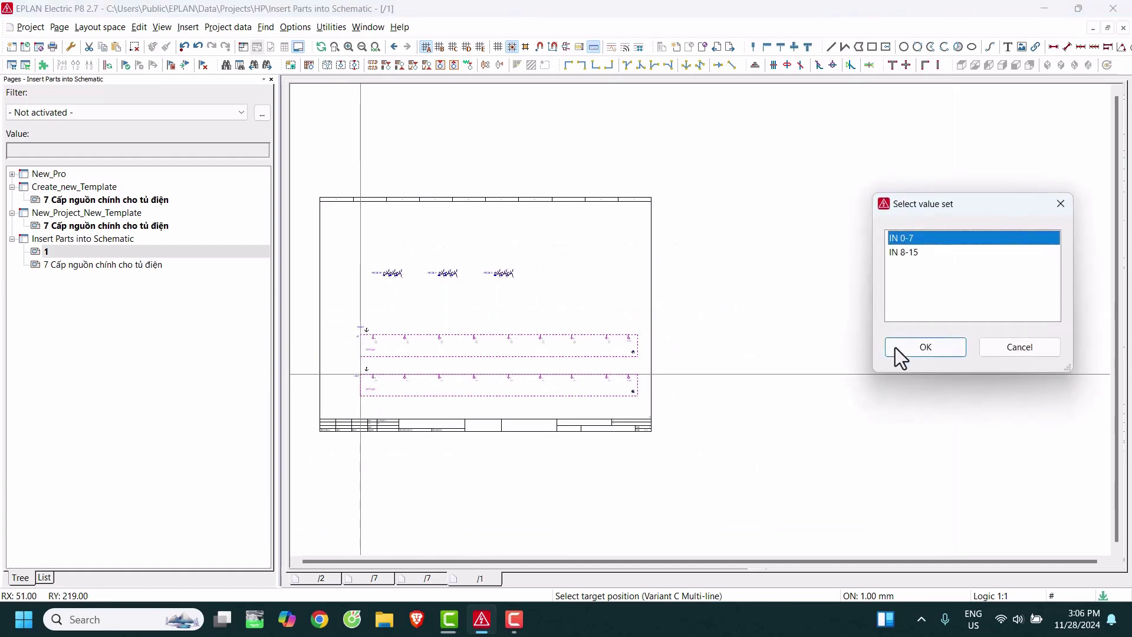
pyautogui.click(907, 254)
pyautogui.click(917, 350)
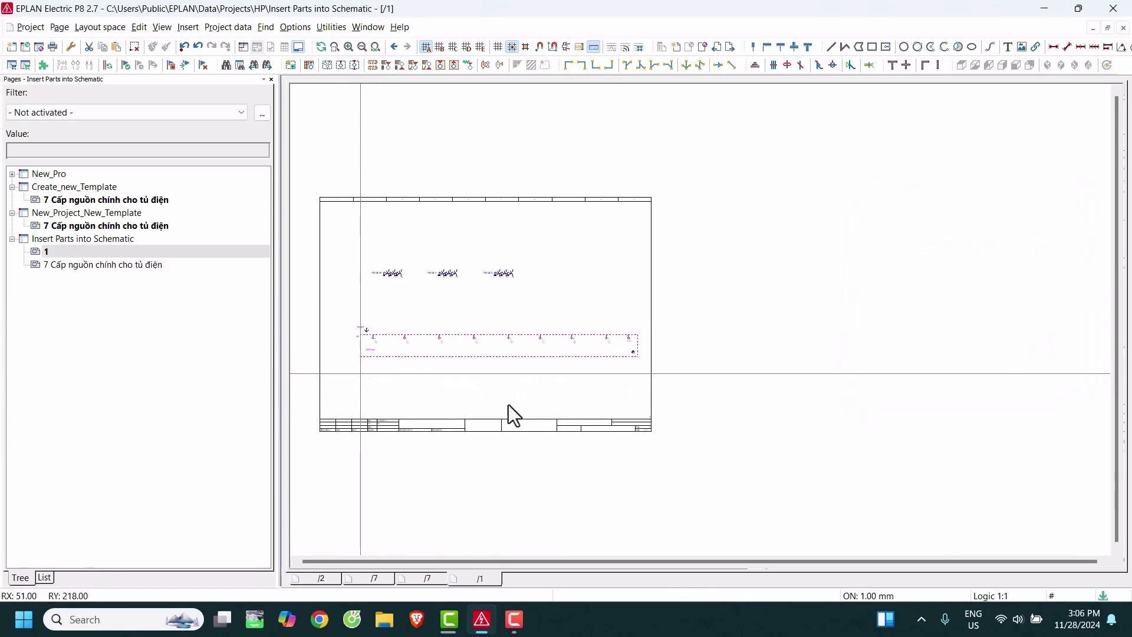
# Zoom around page 1 to check both PLC boxes, cancelling a stray area selection
pyautogui.scroll(1, 413, 378)
pyautogui.scroll(2, 353, 367)
pyautogui.scroll(-1, 860, 343)
pyautogui.scroll(-1, 615, 286)
pyautogui.scroll(1, 519, 354)
pyautogui.scroll(1, 483, 358)
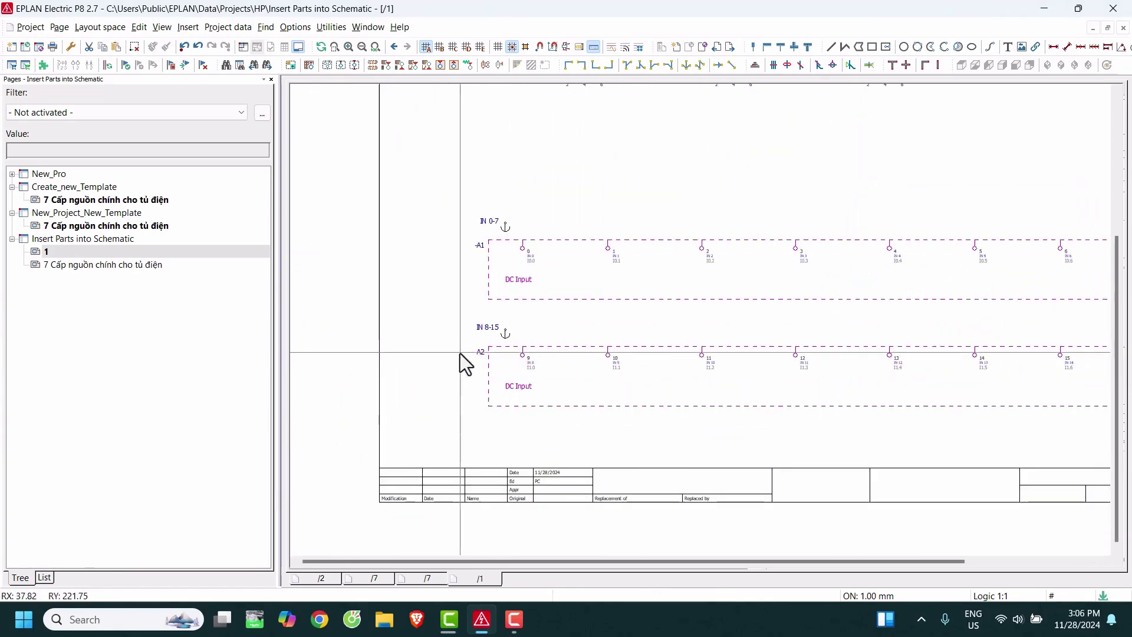
pyautogui.scroll(-1, 454, 318)
pyautogui.scroll(1, 590, 324)
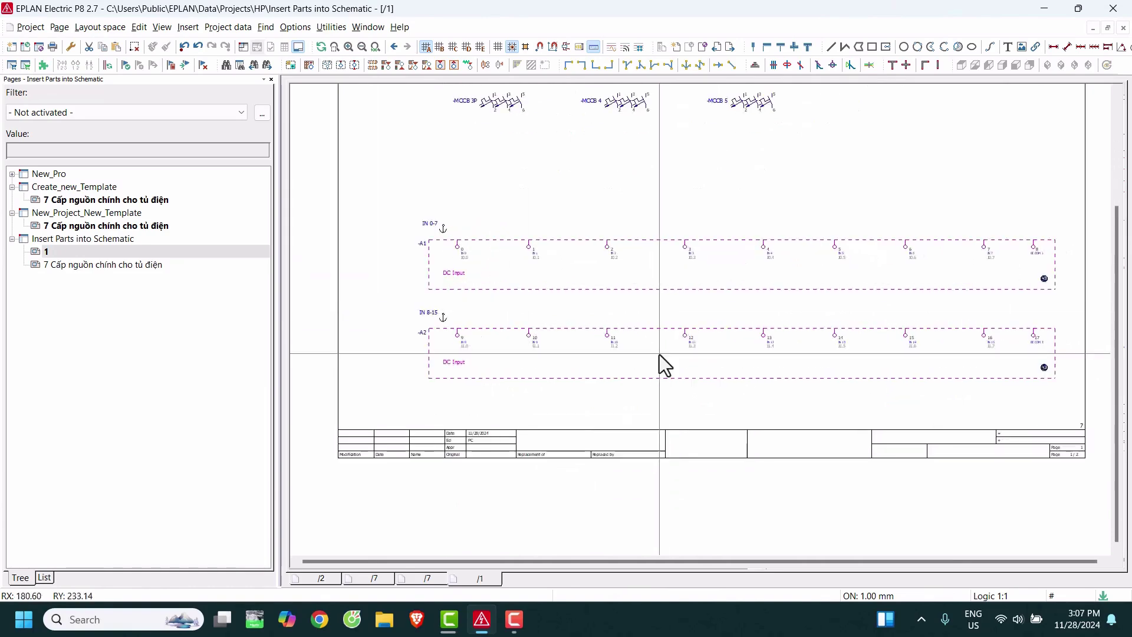
pyautogui.scroll(-2, 673, 330)
pyautogui.scroll(1, 702, 224)
pyautogui.scroll(1, 726, 177)
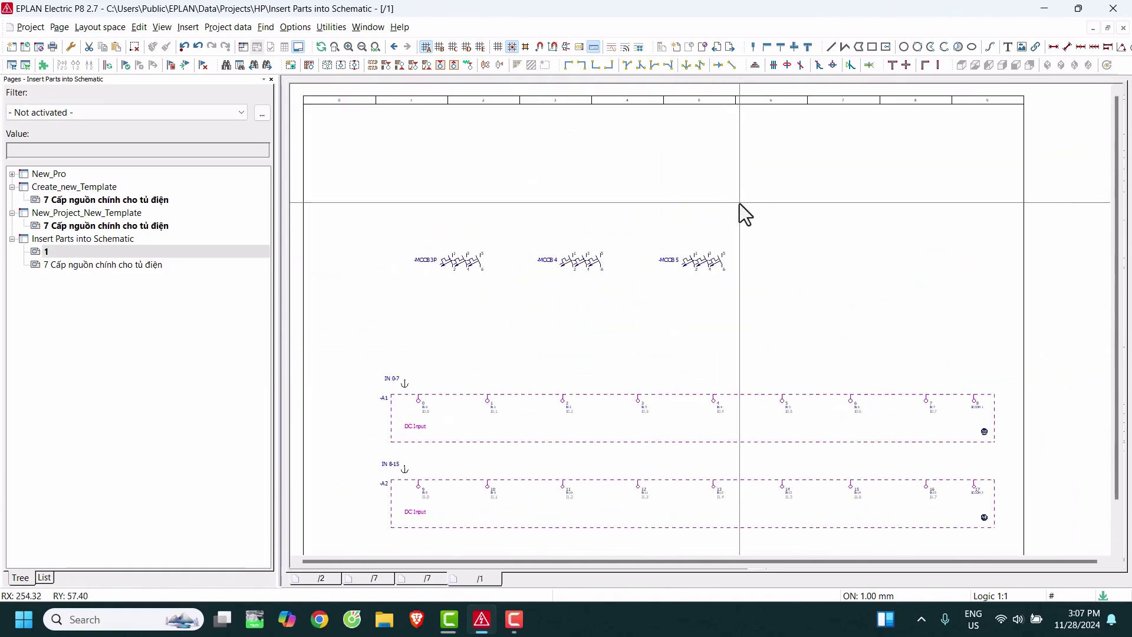
pyautogui.moveTo(375, 191); pyautogui.dragTo(772, 286)
pyautogui.click(772, 287)
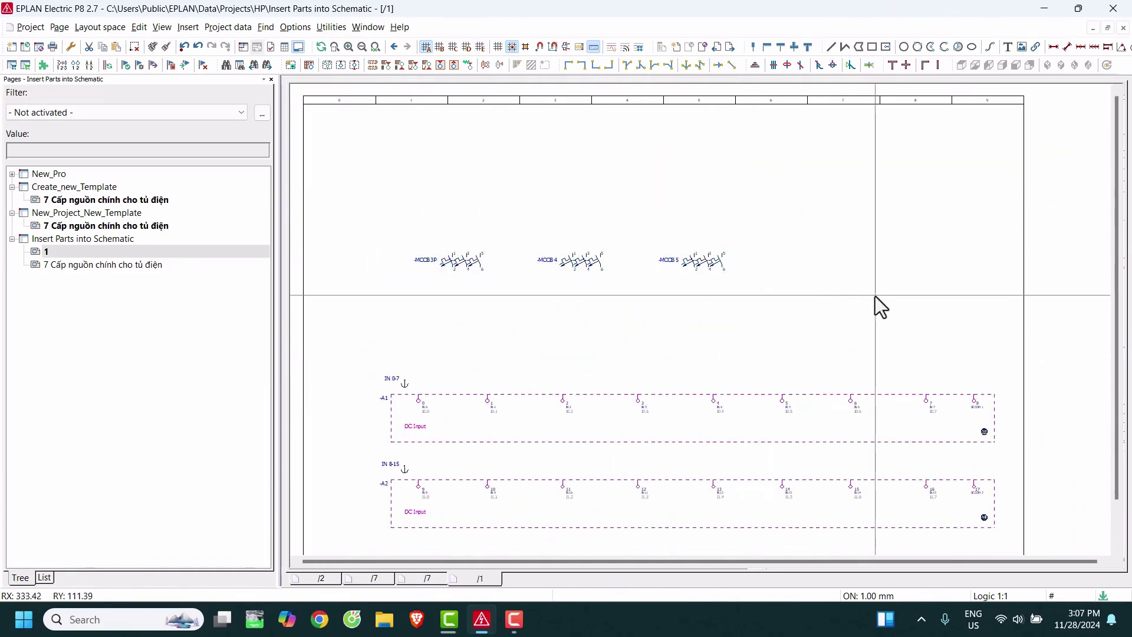
# Open the -A1 PLC box properties and review its part number and display settings
pyautogui.doubleClick(408, 394)
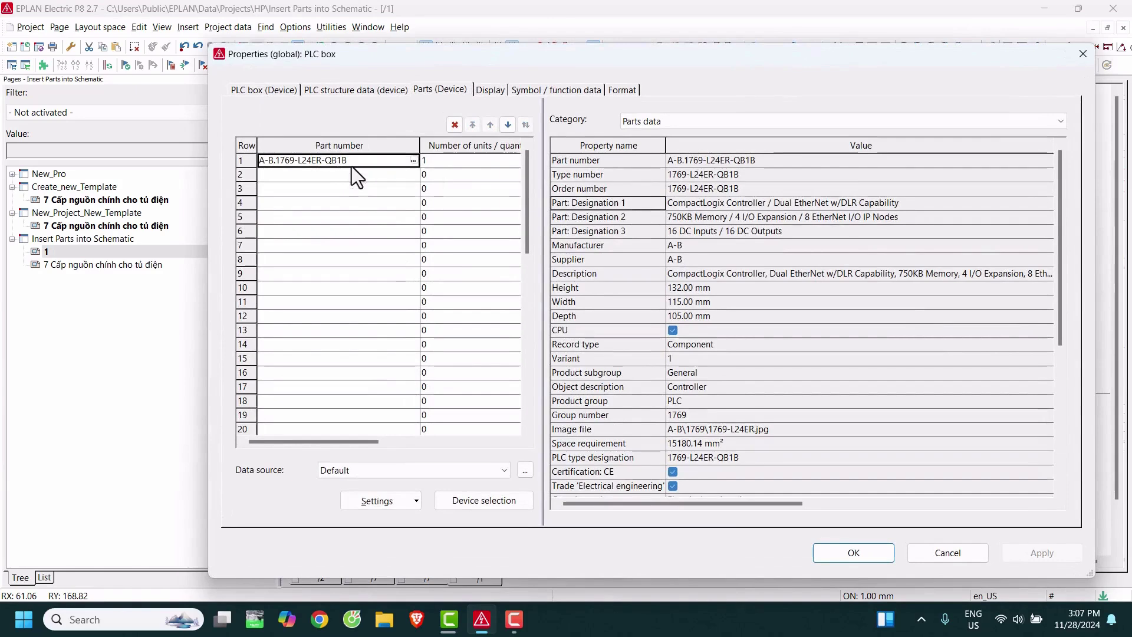
pyautogui.click(352, 166)
pyautogui.moveTo(352, 160); pyautogui.dragTo(227, 149)
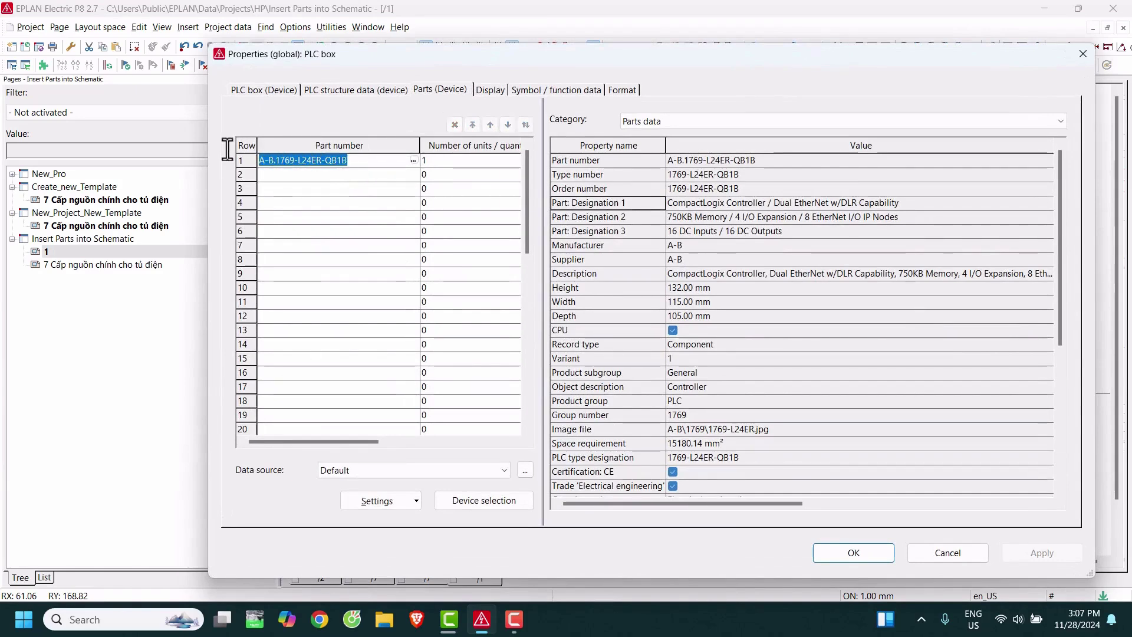
pyautogui.click(386, 89)
pyautogui.click(490, 95)
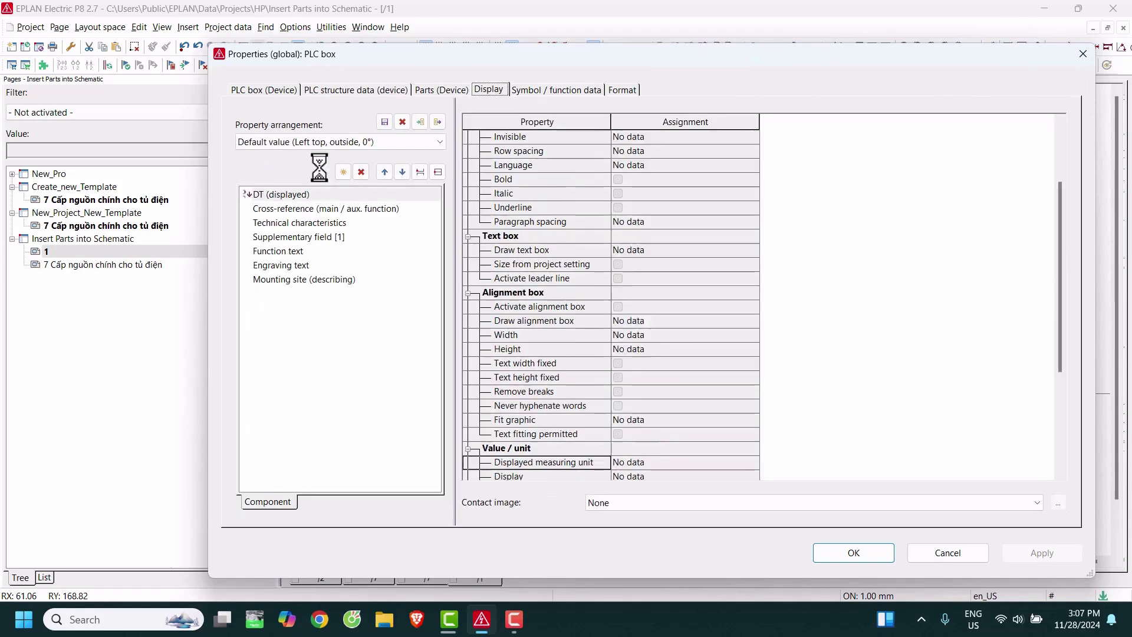
pyautogui.click(321, 212)
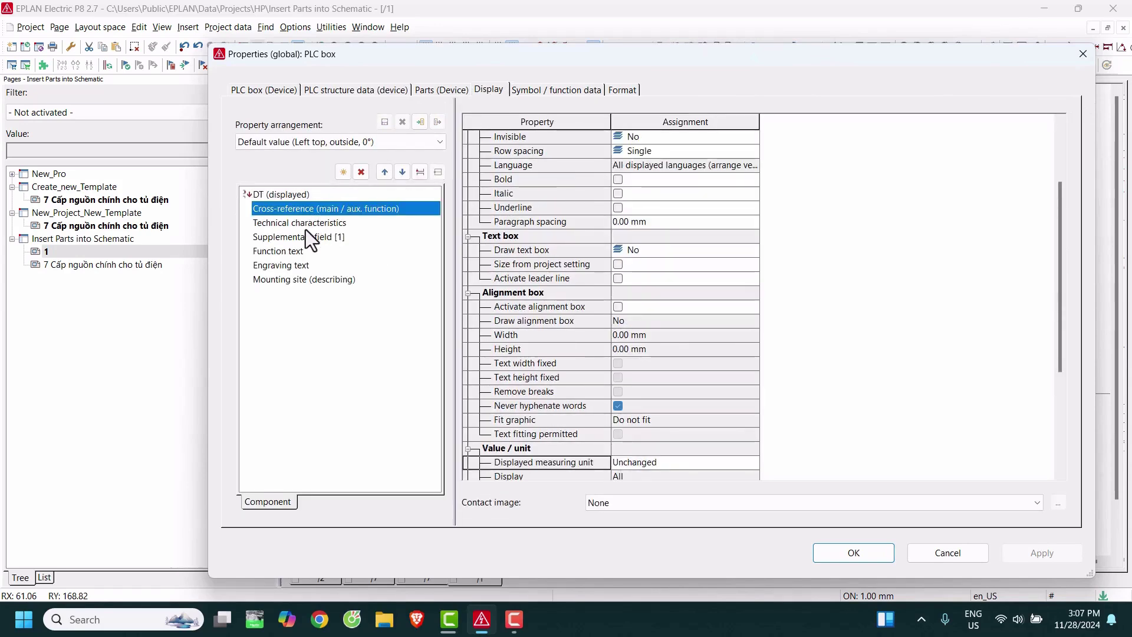
pyautogui.click(306, 228)
pyautogui.click(298, 239)
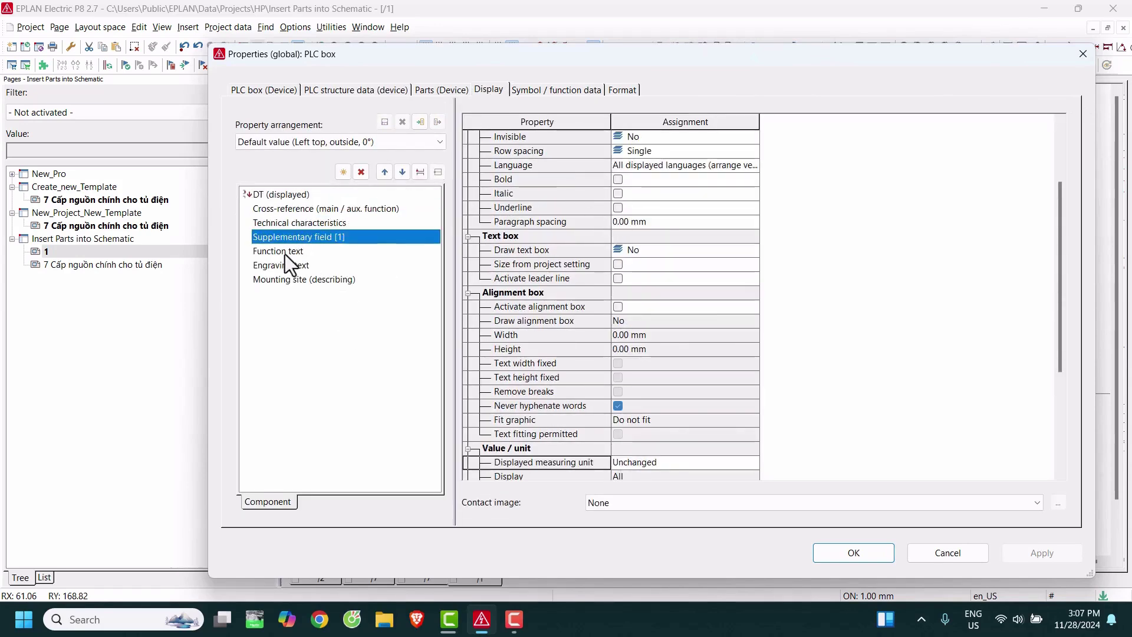
pyautogui.click(267, 279)
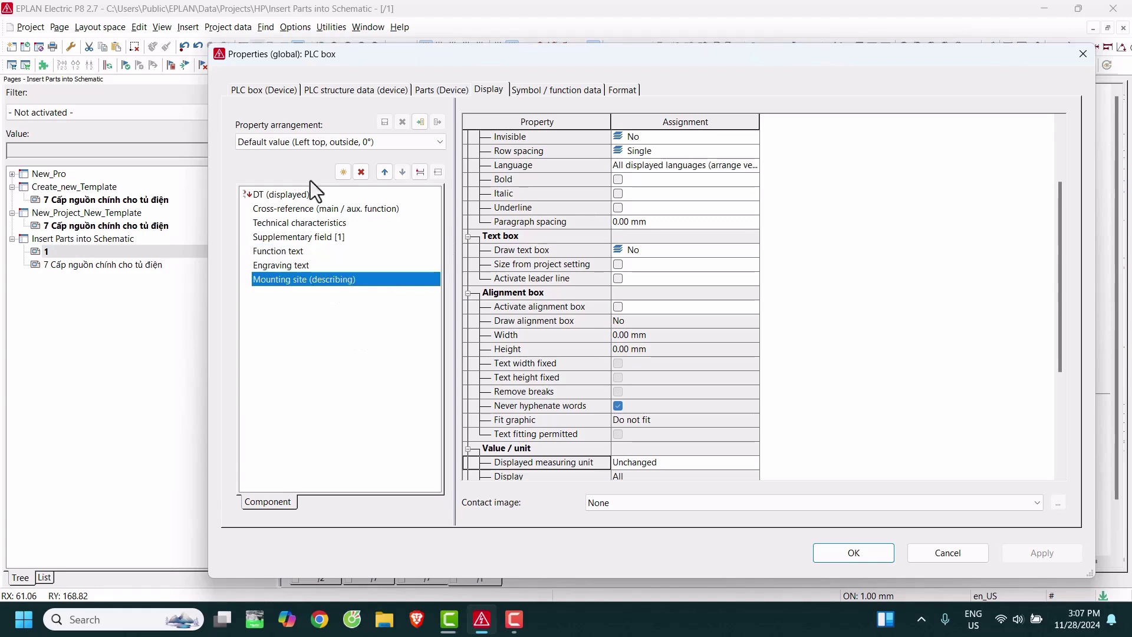
# On the PLC box tab, inspect type 1769-L24ER-QB1B, the Controller description and macro path
pyautogui.click(270, 89)
pyautogui.scroll(-2, 823, 379)
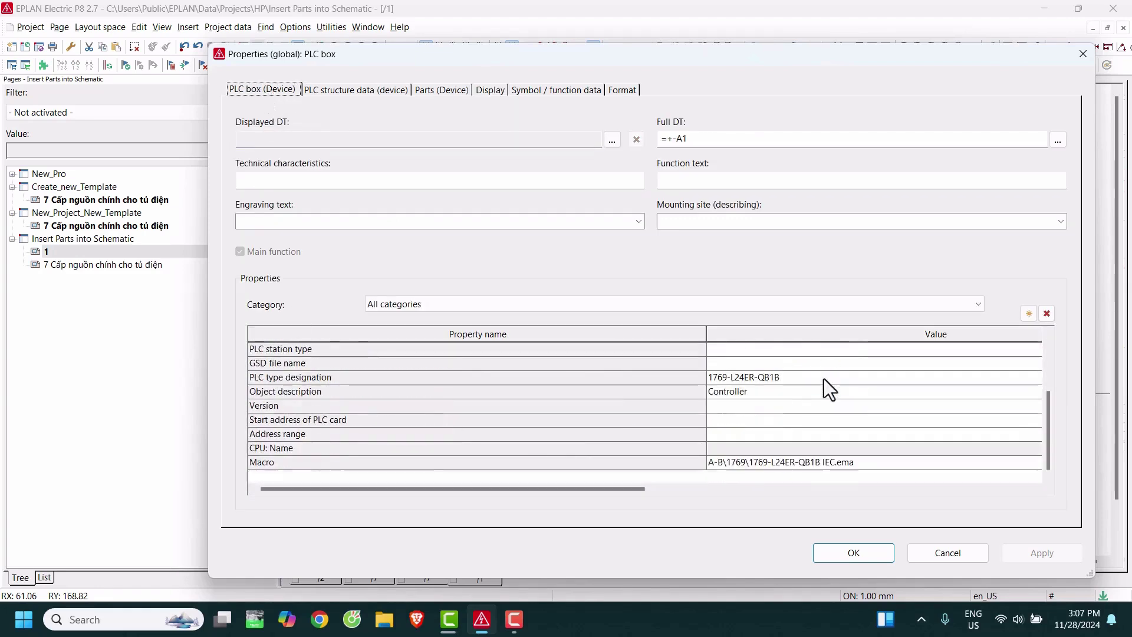
pyautogui.click(792, 380)
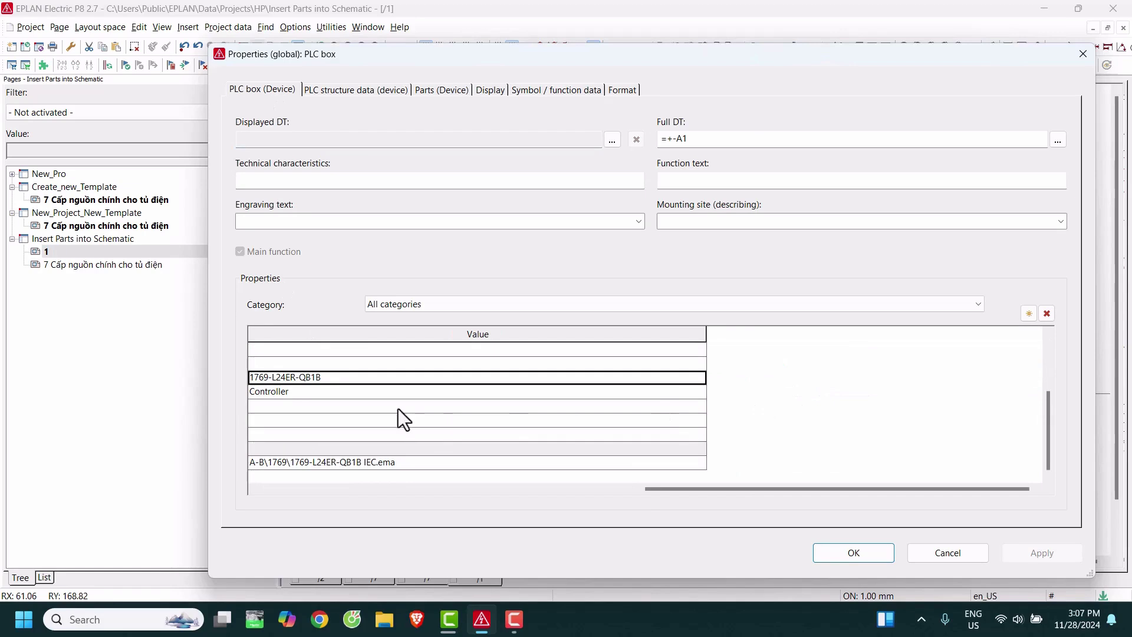
pyautogui.moveTo(663, 489); pyautogui.dragTo(385, 497)
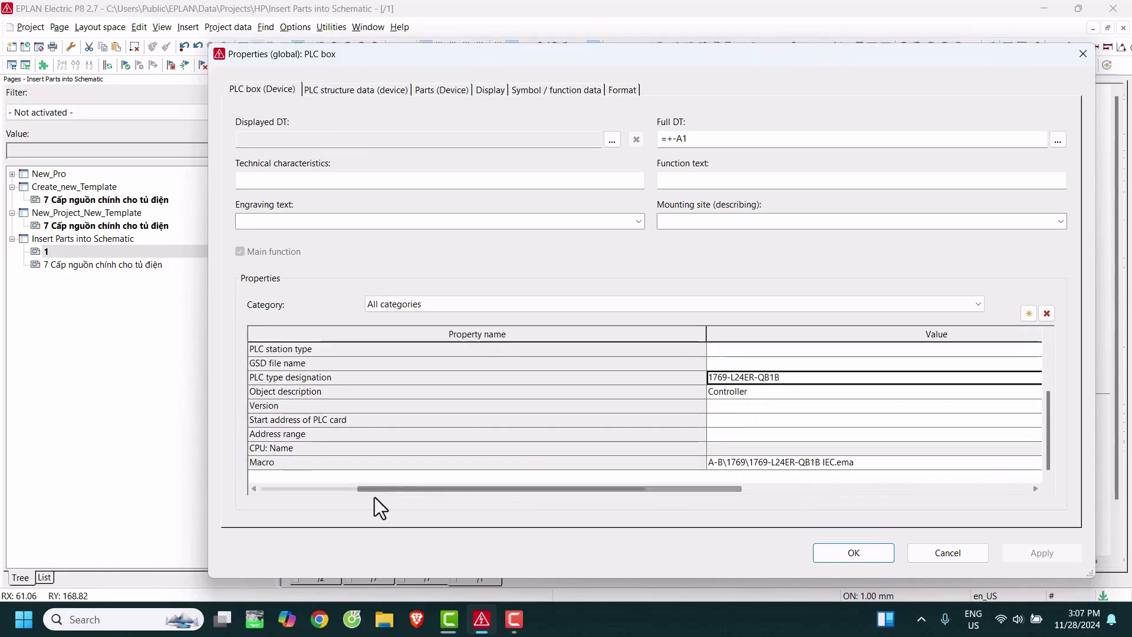
pyautogui.click(725, 392)
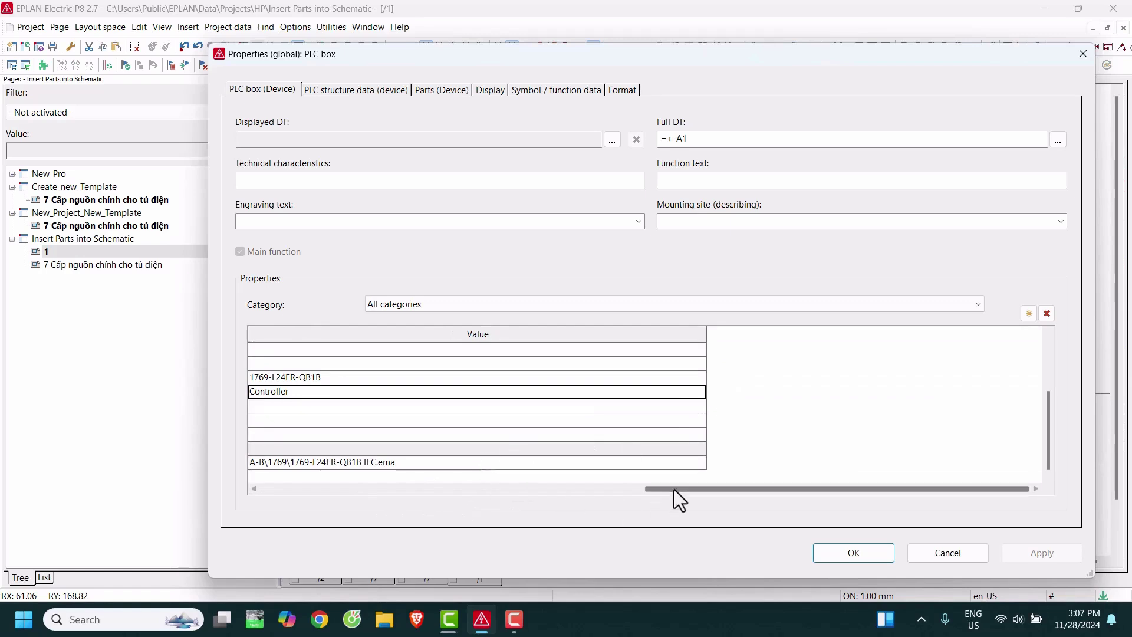
pyautogui.moveTo(674, 490); pyautogui.dragTo(271, 497)
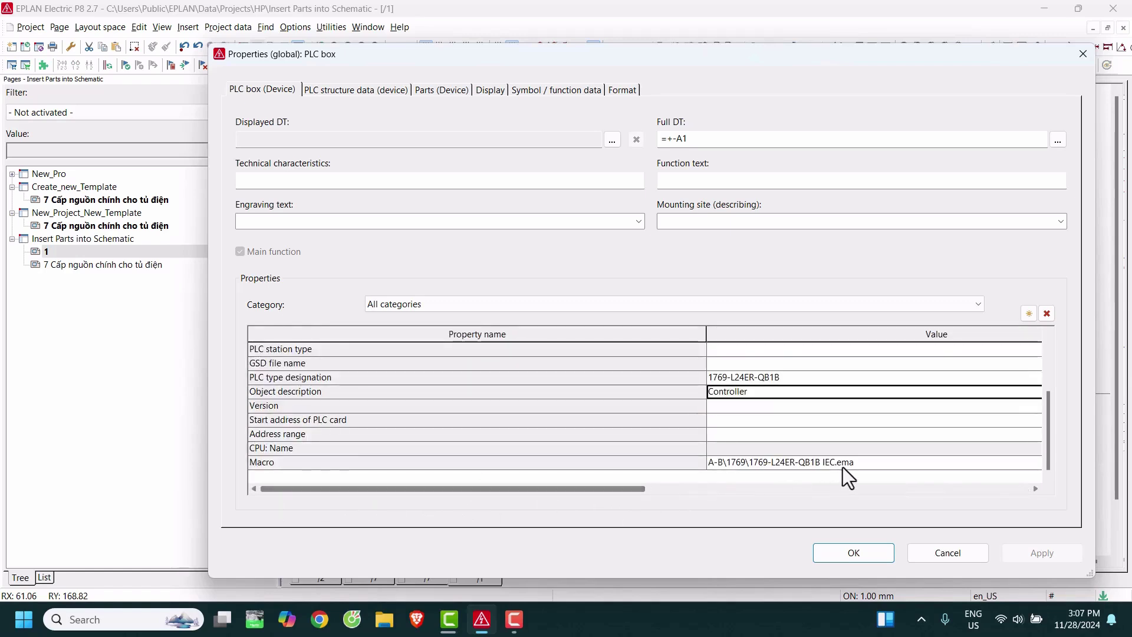
pyautogui.click(844, 466)
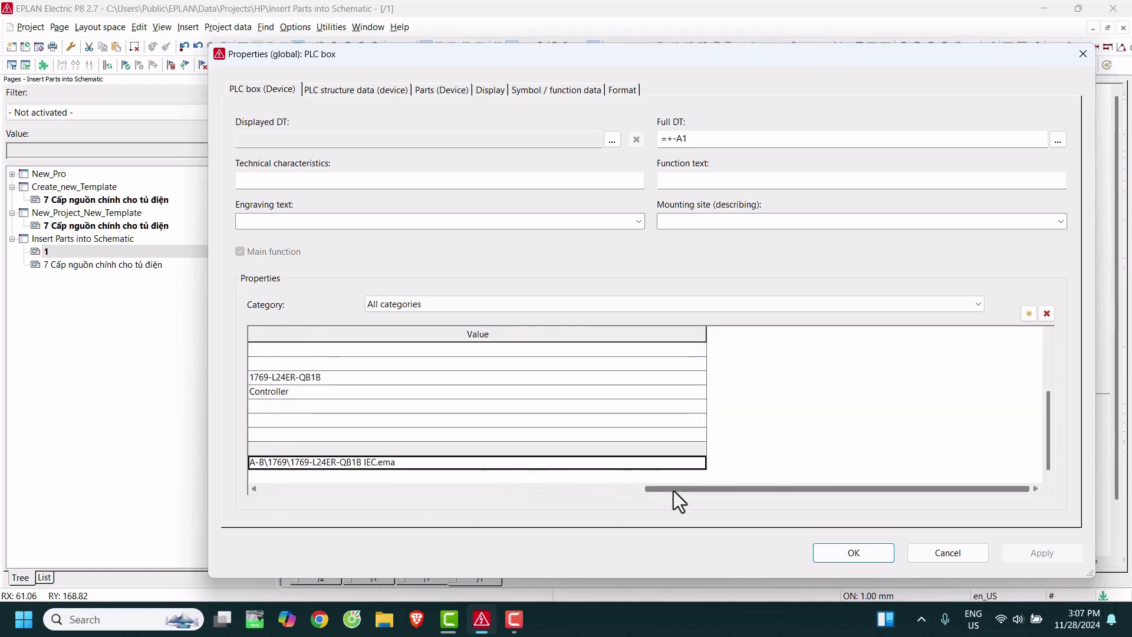
pyautogui.moveTo(673, 490); pyautogui.dragTo(271, 505)
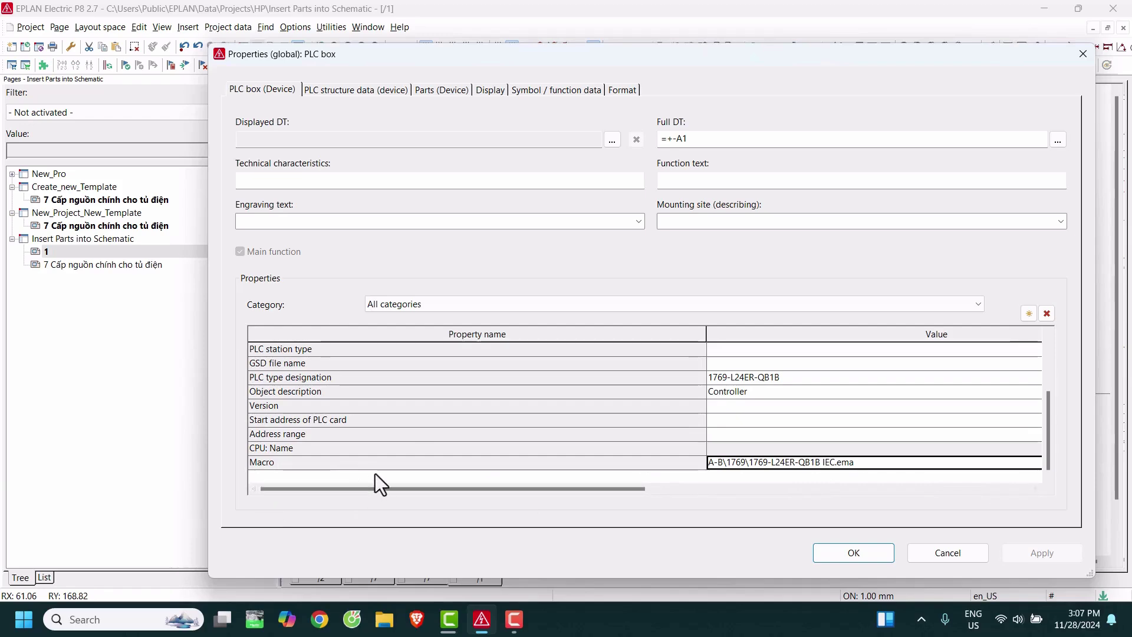
# Review breaker MCCB3P's part SIE.3VA2010-4HL32-0AA0 and its graphical macro, then close its properties
pyautogui.click(826, 551)
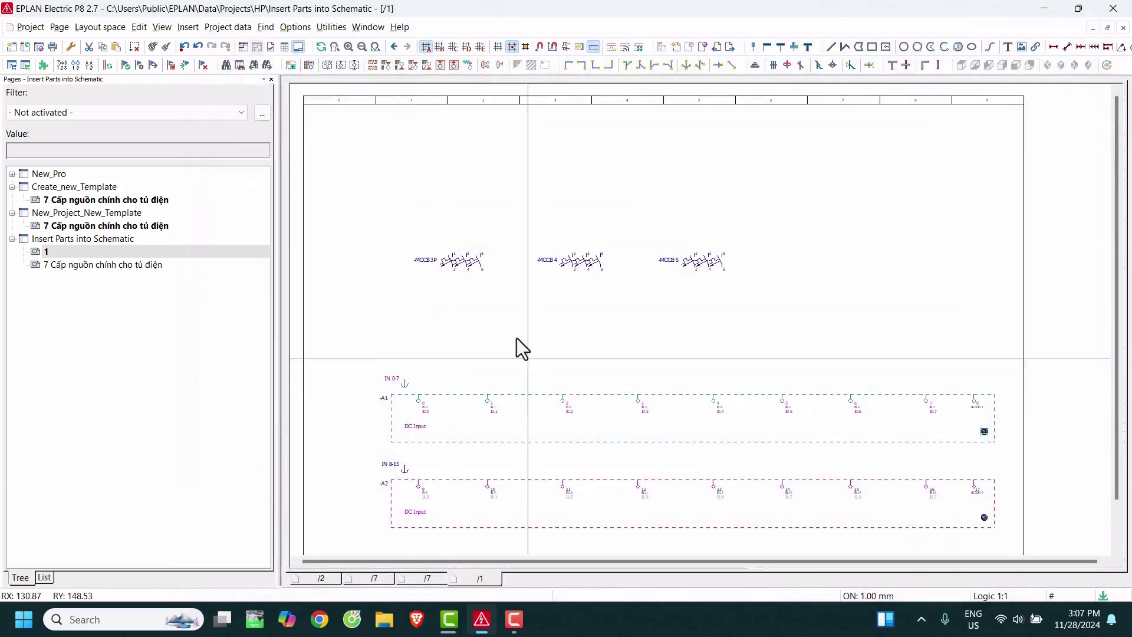
pyautogui.doubleClick(447, 261)
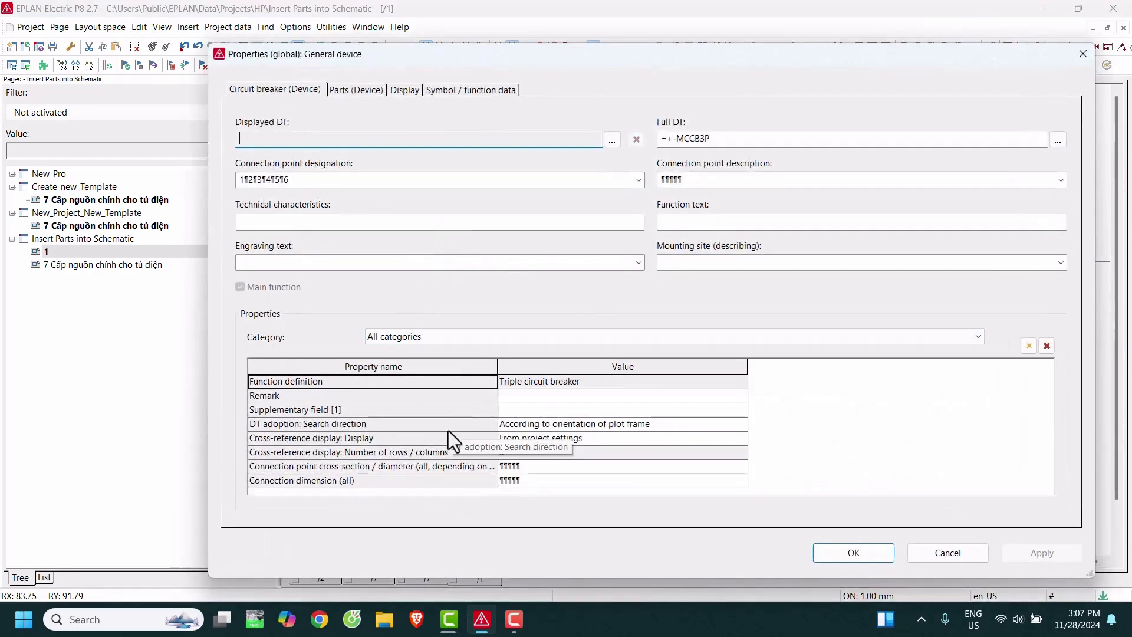
pyautogui.click(383, 434)
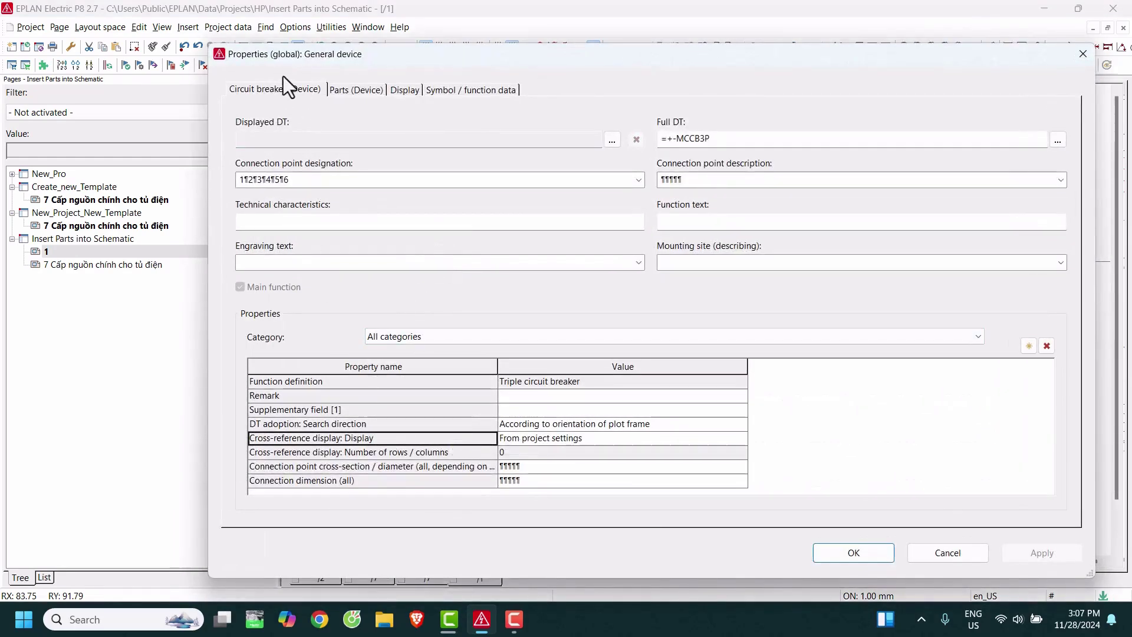
pyautogui.click(338, 86)
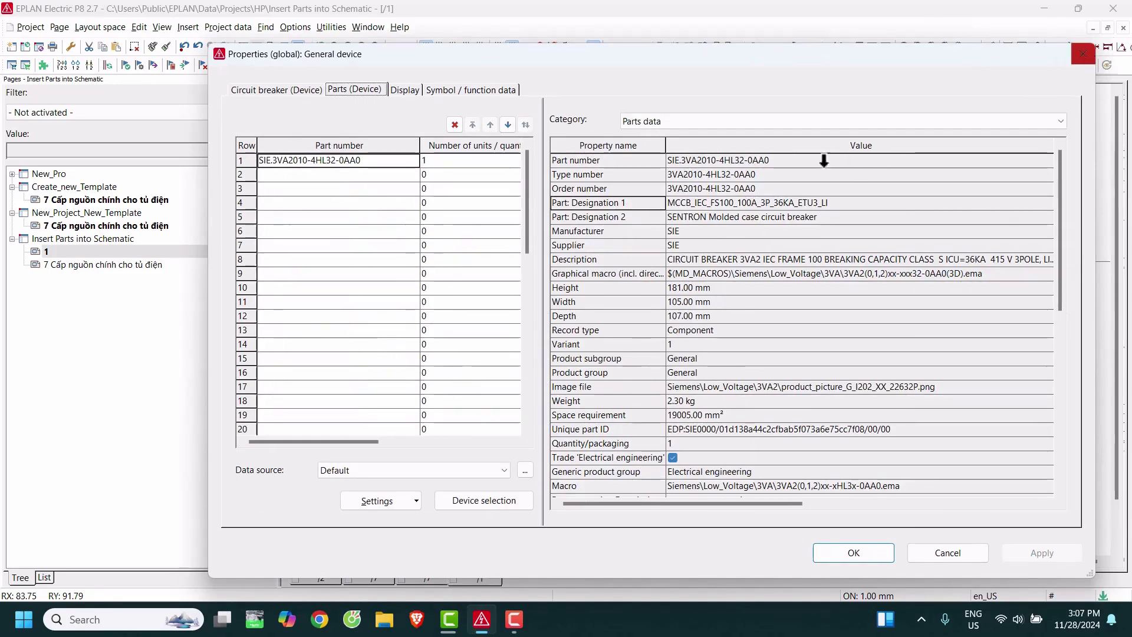
pyautogui.click(724, 288)
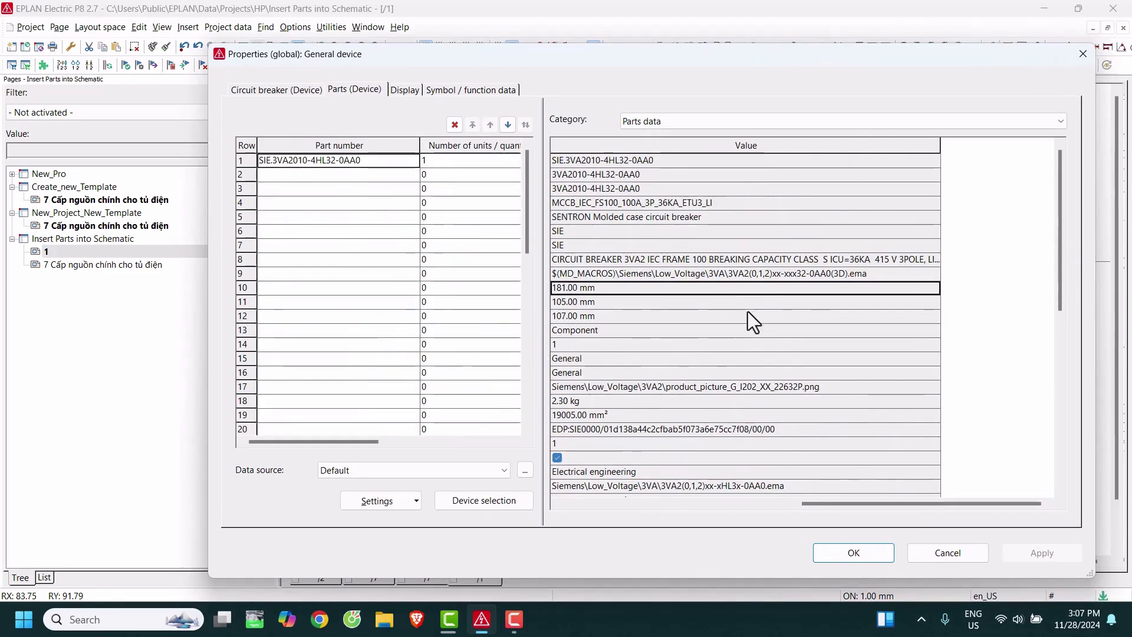
pyautogui.click(787, 274)
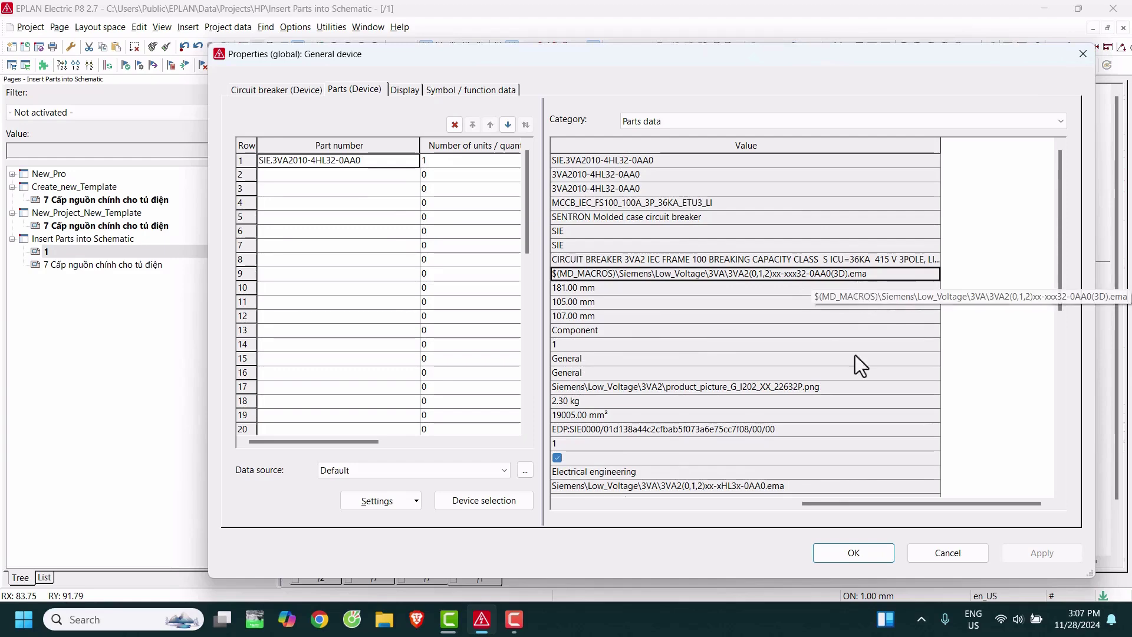
pyautogui.scroll(-2, 856, 419)
pyautogui.scroll(-3, 853, 427)
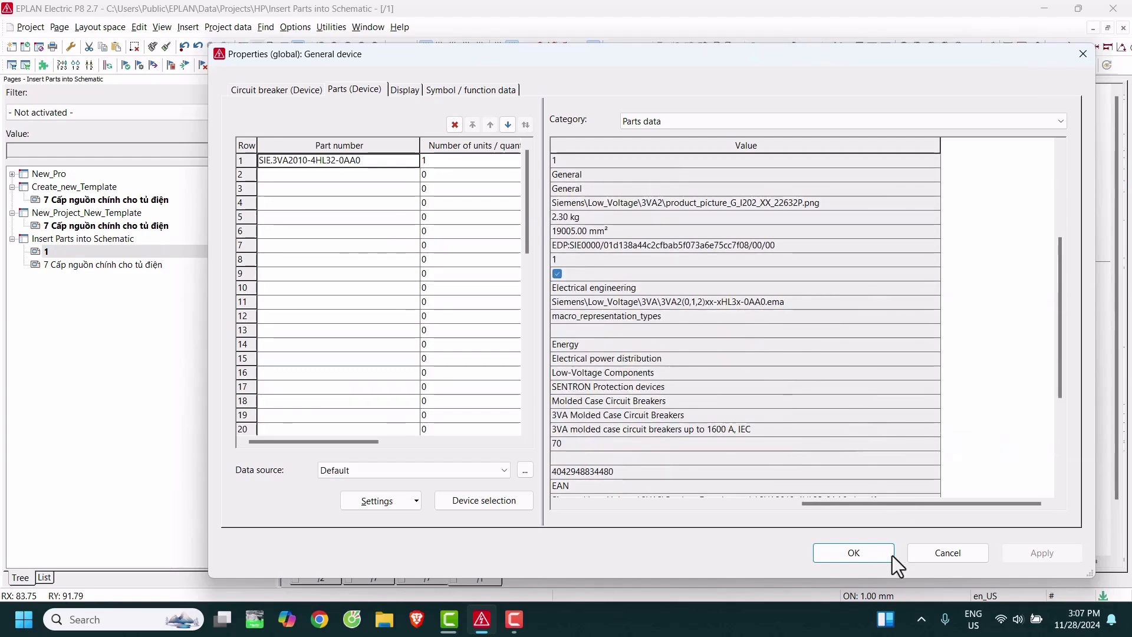
pyautogui.click(867, 555)
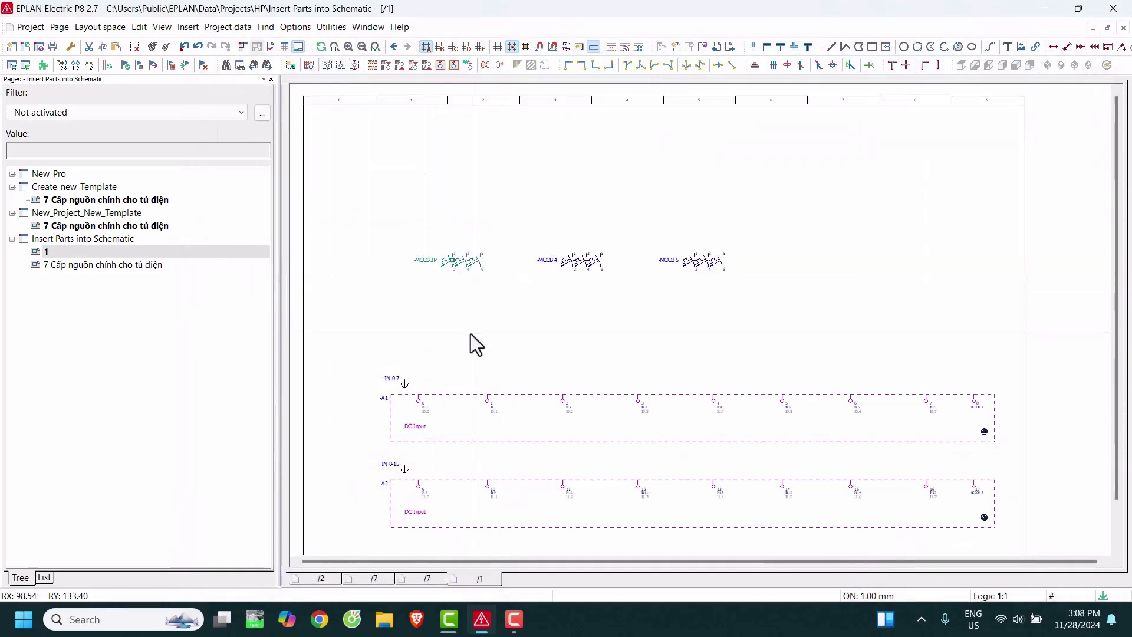
# Create new page 2 in the Insert Parts into Schematic project and open it
pyautogui.scroll(-3, 639, 207)
pyautogui.scroll(2, 619, 236)
pyautogui.scroll(1, 598, 258)
pyautogui.rightClick(55, 238)
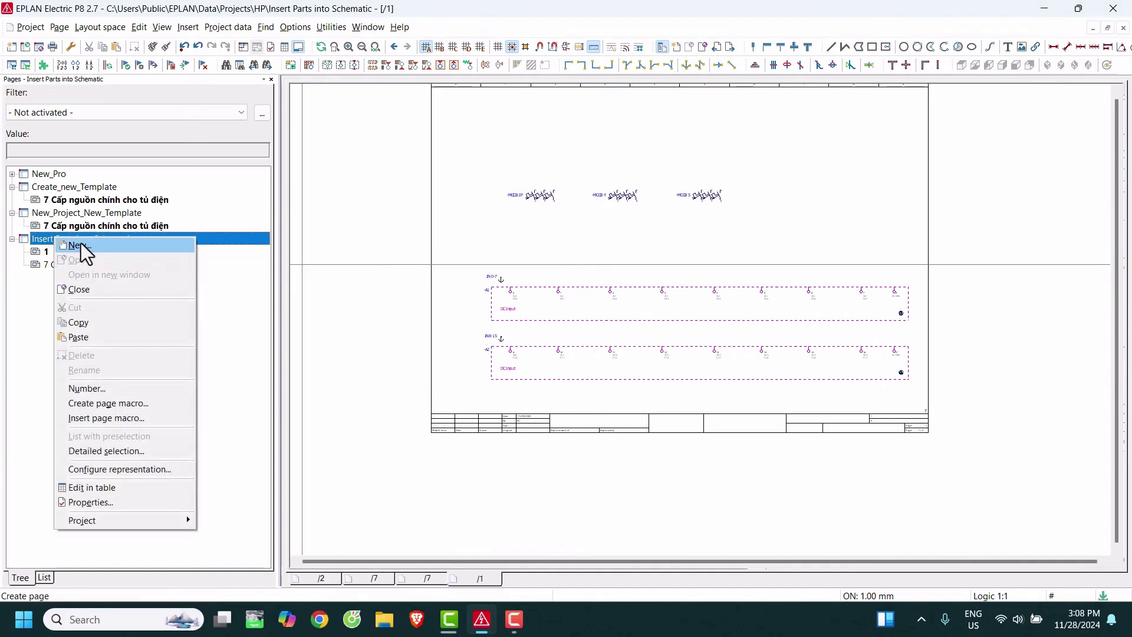
pyautogui.click(83, 245)
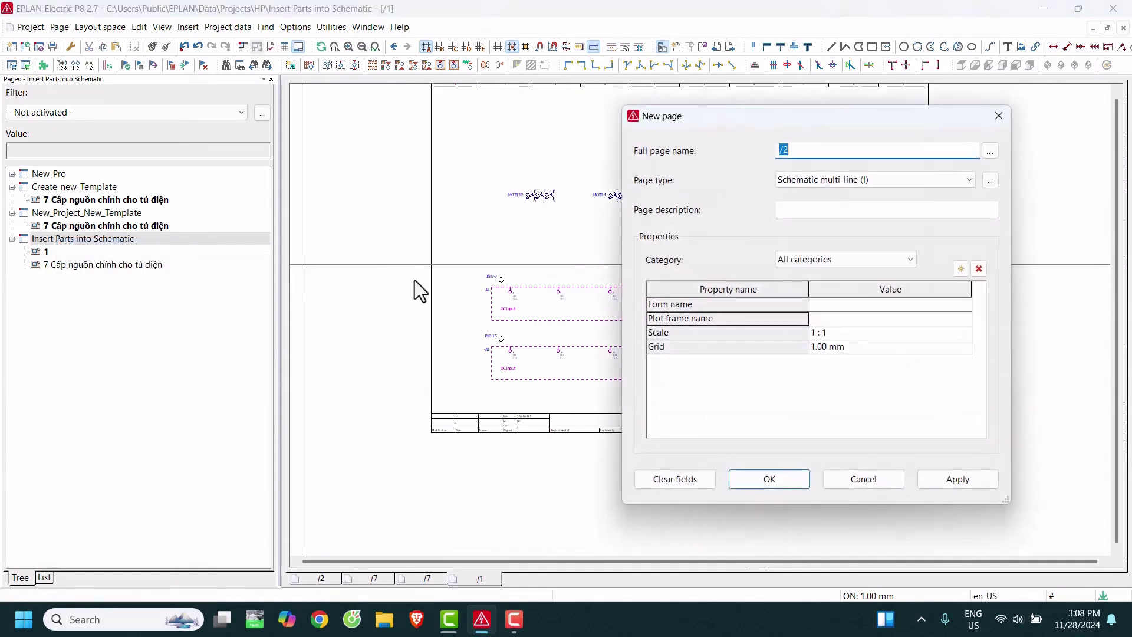
pyautogui.click(791, 488)
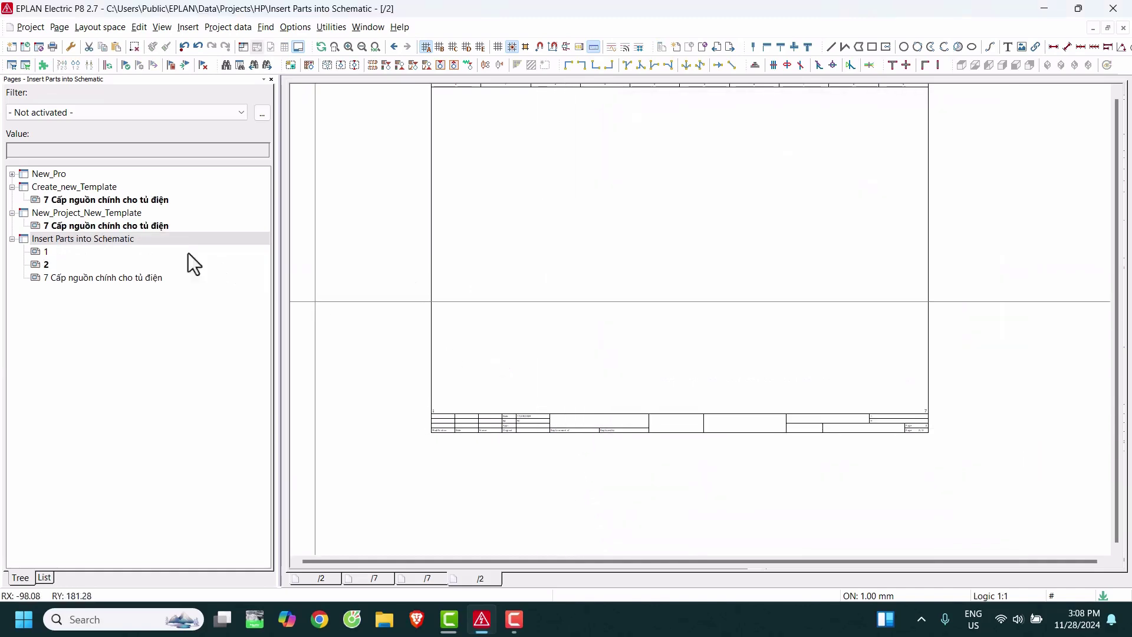
pyautogui.click(45, 264)
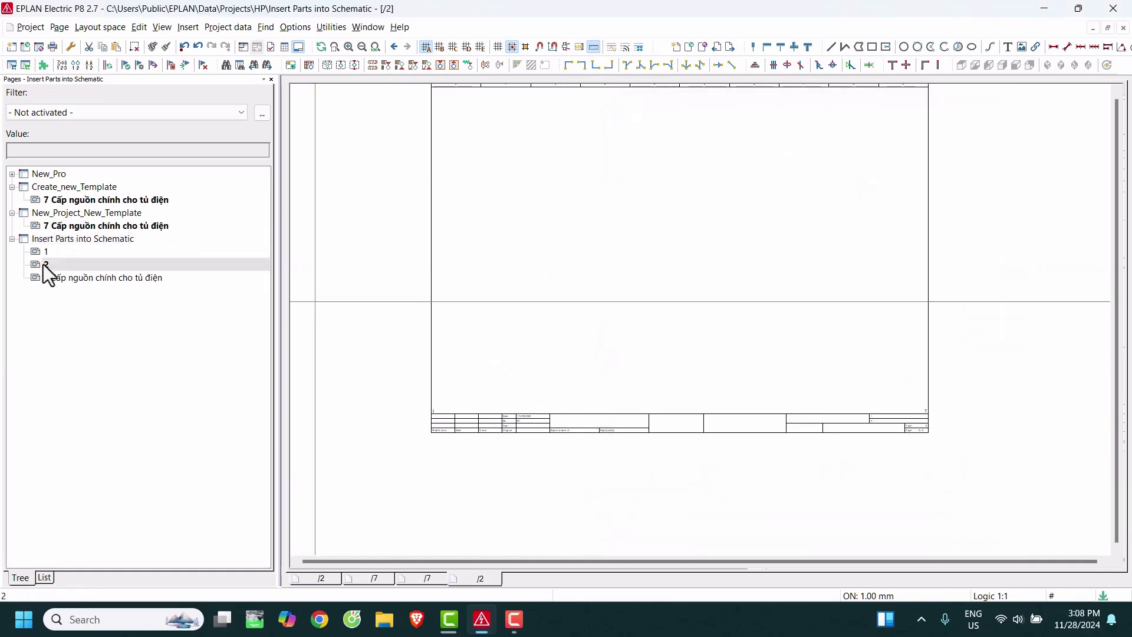
pyautogui.rightClick(614, 188)
pyautogui.click(551, 235)
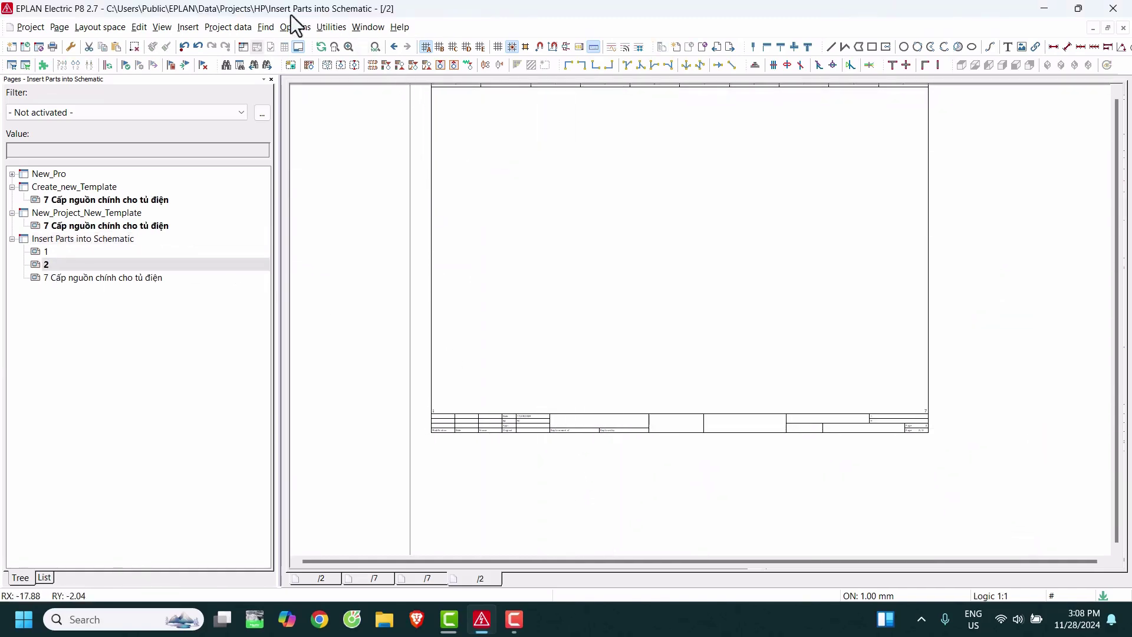
# Open parts management from Utilities and expand the Protection devices group
pyautogui.click(330, 27)
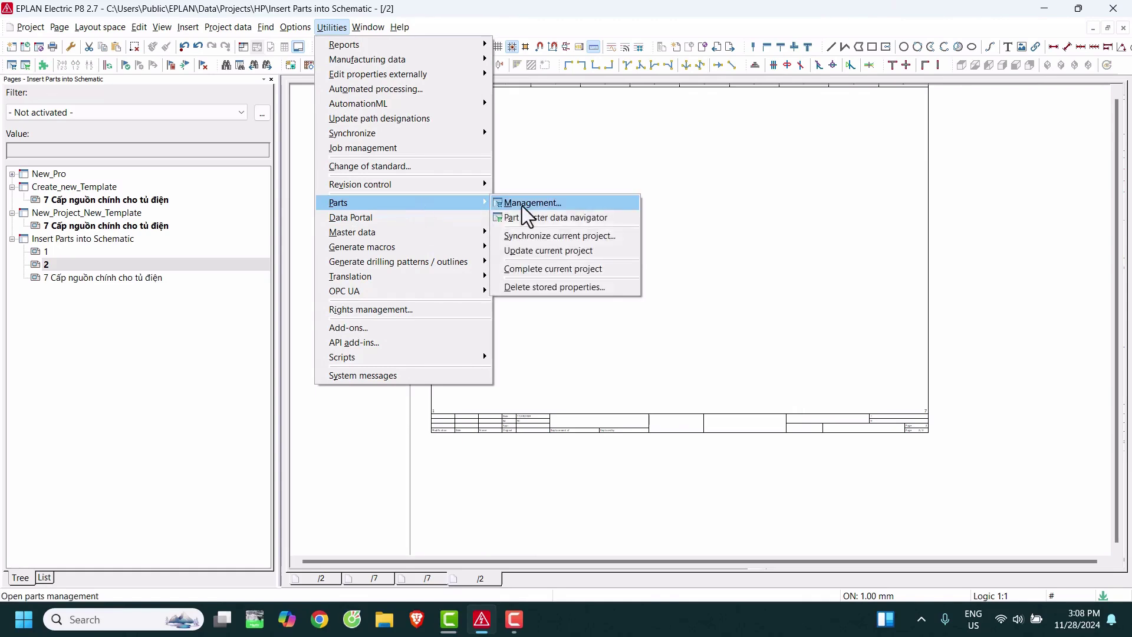
pyautogui.moveTo(352, 232)
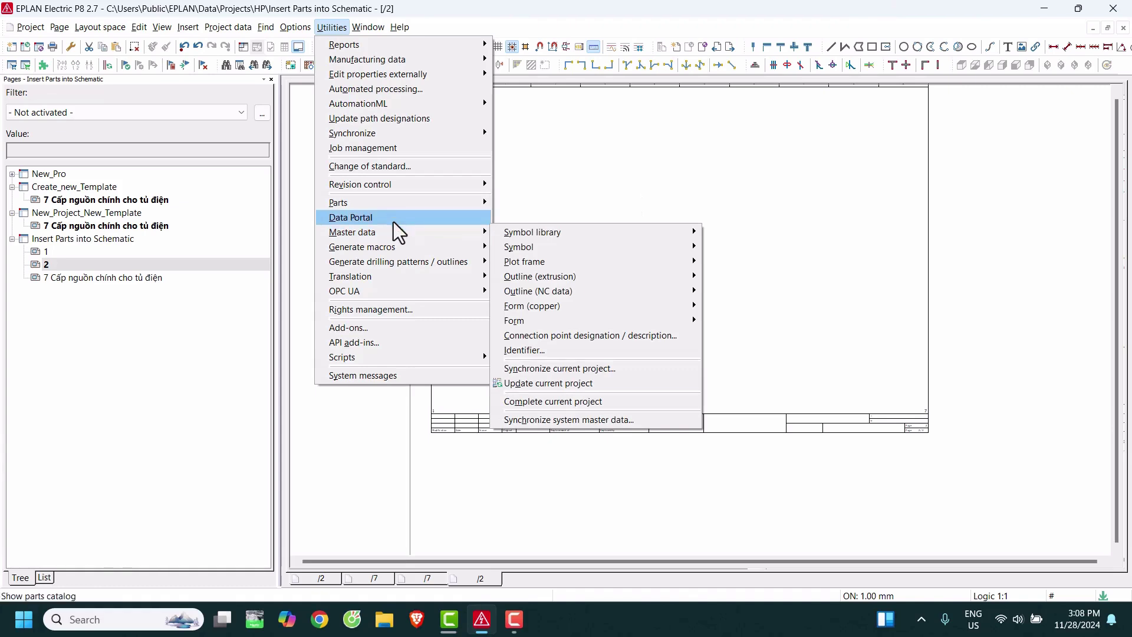
pyautogui.moveTo(338, 203)
pyautogui.click(534, 203)
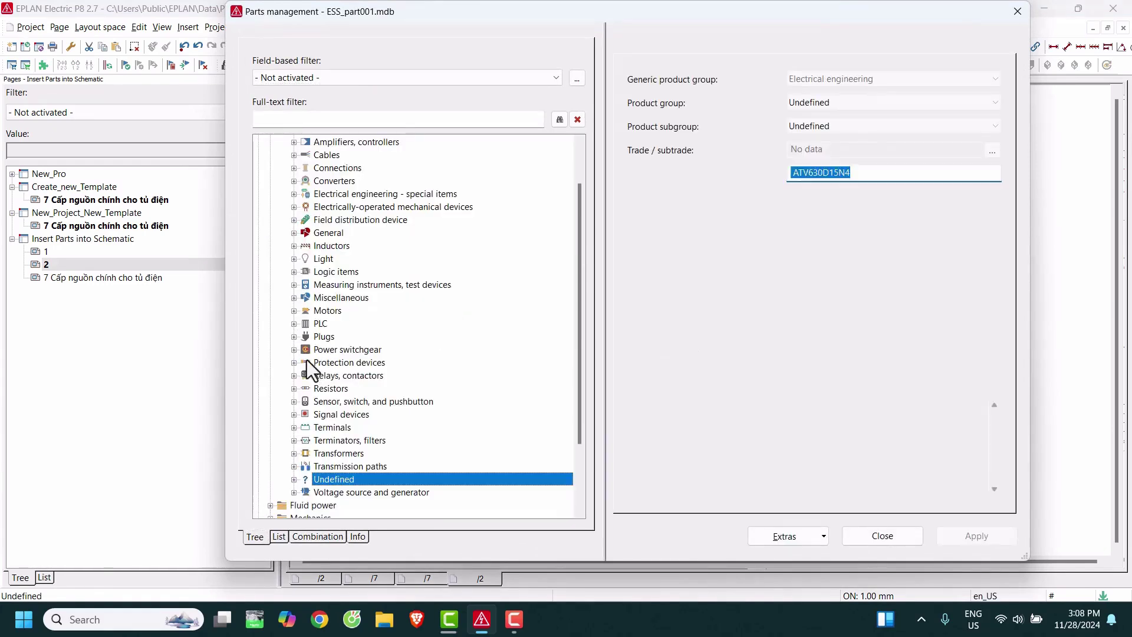
pyautogui.click(295, 366)
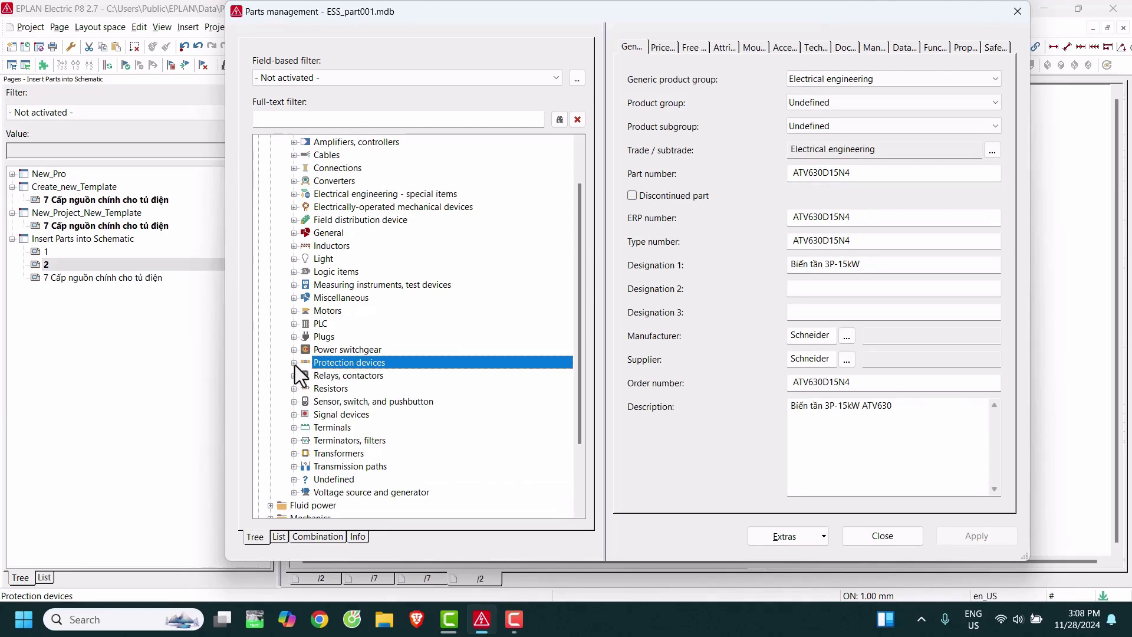
pyautogui.click(295, 365)
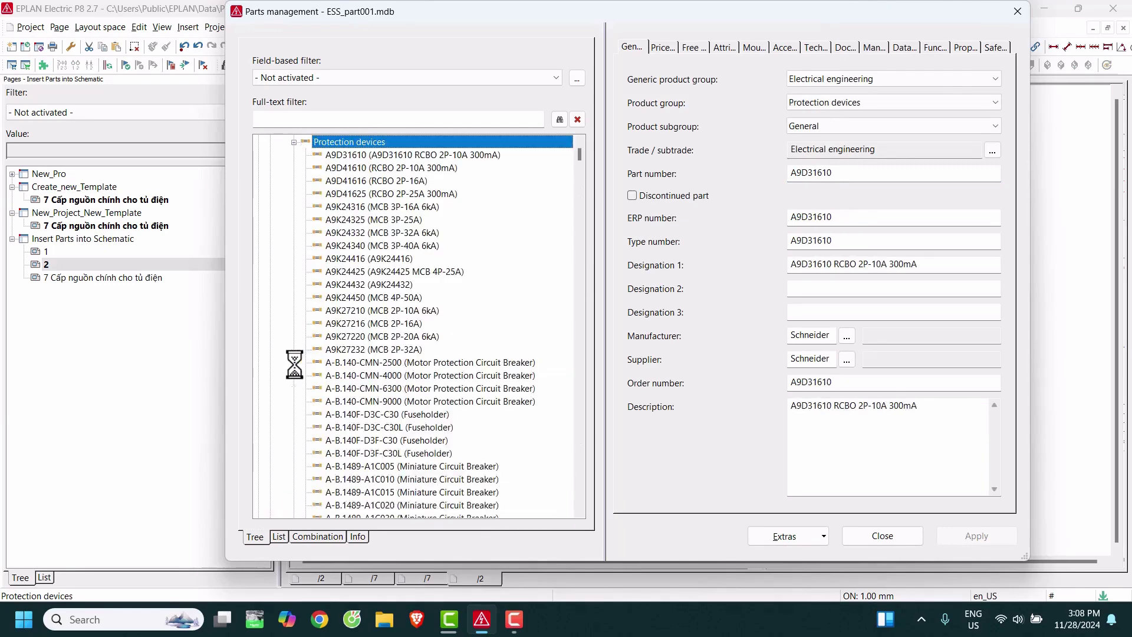
# Copy the miniature circuit breaker part A-B.1489-A1D160
pyautogui.scroll(-5, 397, 329)
pyautogui.scroll(-3, 398, 329)
pyautogui.scroll(-3, 406, 328)
pyautogui.scroll(-4, 428, 338)
pyautogui.click(375, 380)
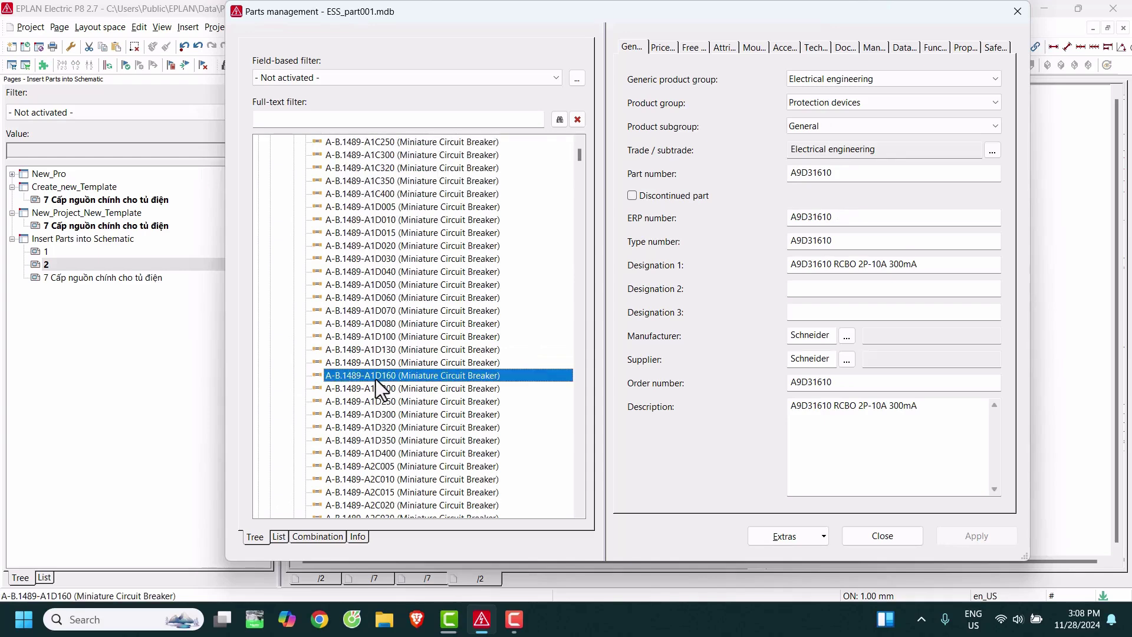
pyautogui.rightClick(376, 380)
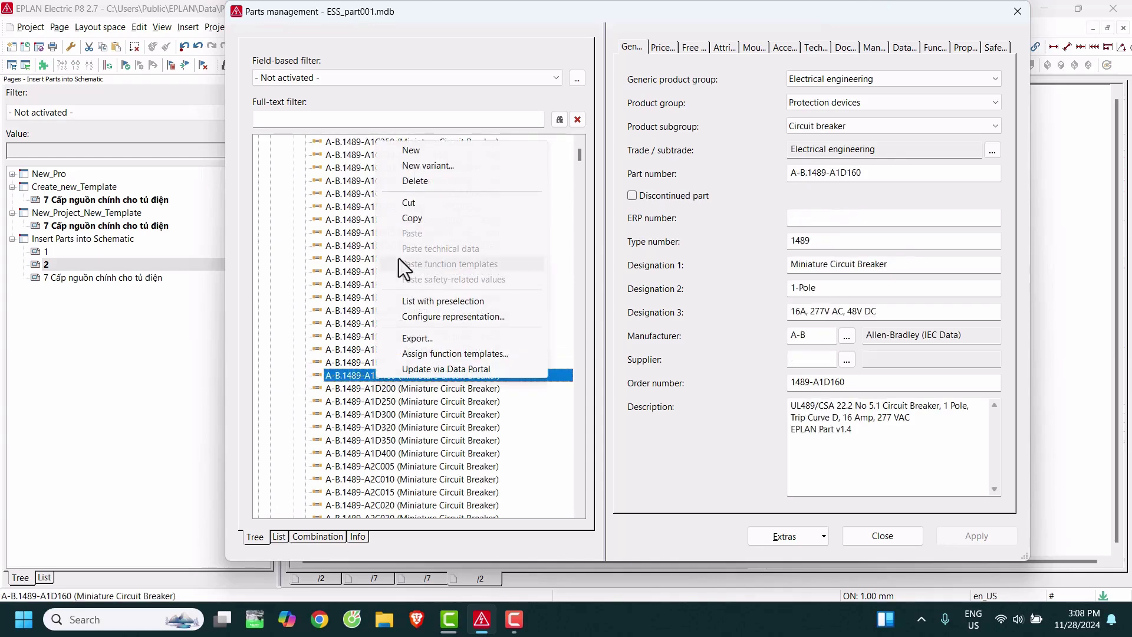
pyautogui.click(415, 218)
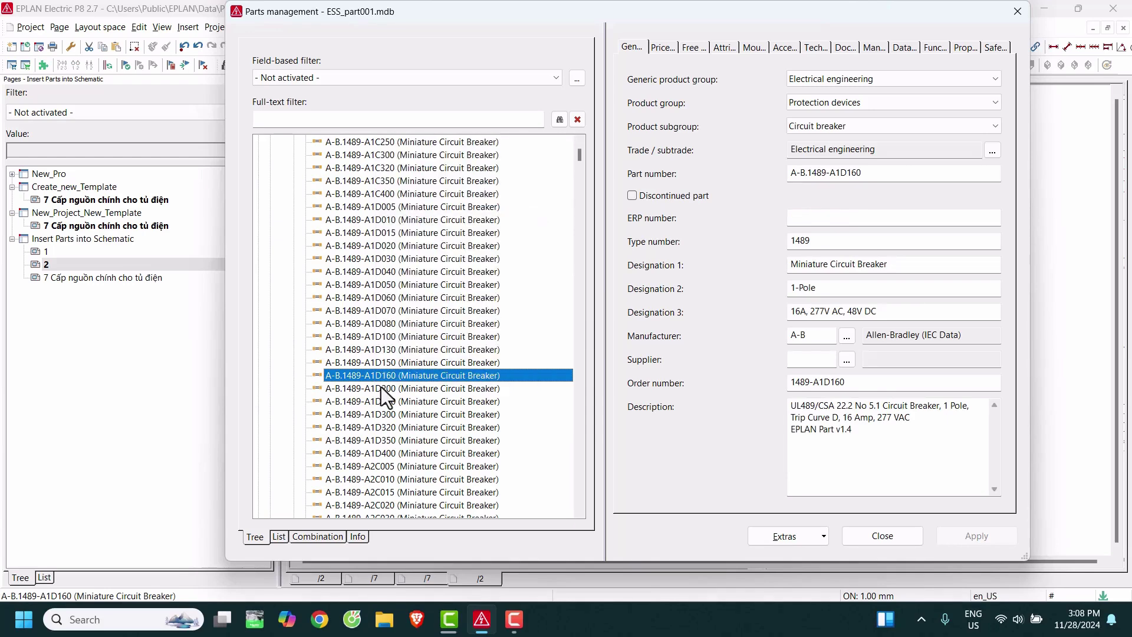
# Scroll back up and bring up the context menu of the Protection devices group
pyautogui.scroll(2, 382, 392)
pyautogui.scroll(2, 381, 387)
pyautogui.scroll(4, 381, 388)
pyautogui.scroll(3, 373, 374)
pyautogui.scroll(3, 360, 363)
pyautogui.scroll(2, 357, 325)
pyautogui.click(330, 259)
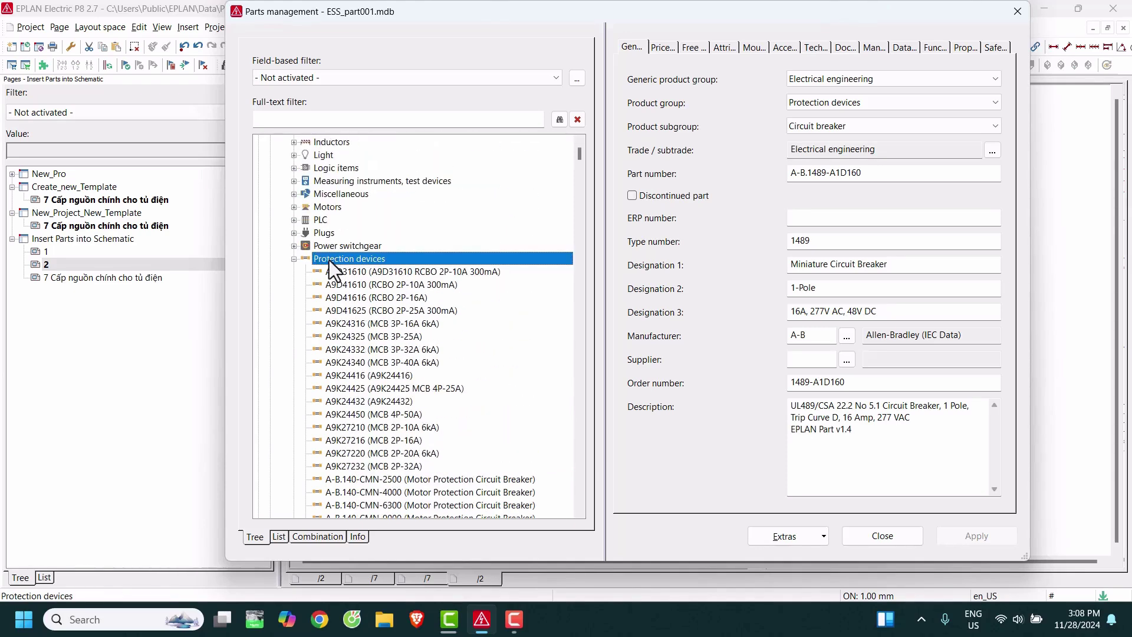
pyautogui.rightClick(334, 259)
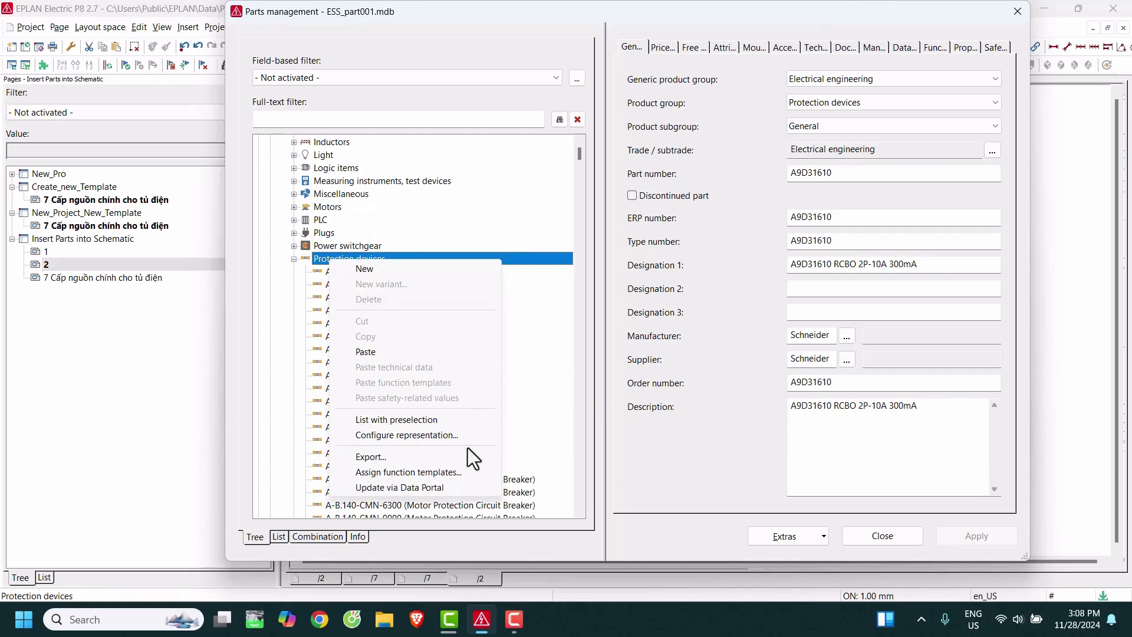
# Collapse Protection devices, paste the copied part into Undefined, and expand the Undefined category
pyautogui.click(291, 259)
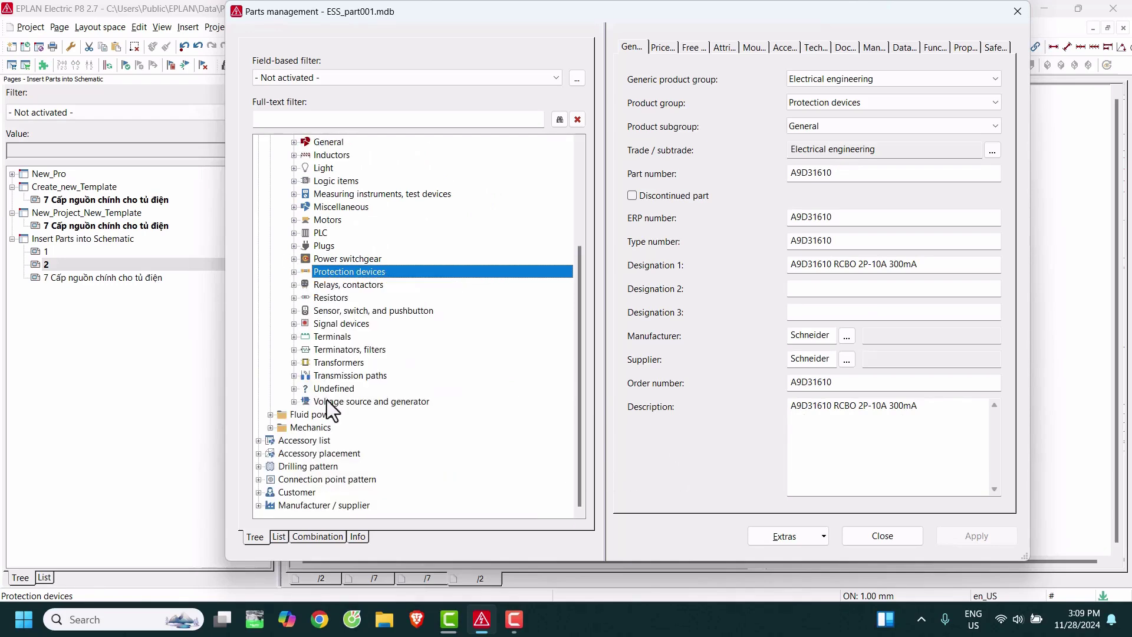
pyautogui.click(328, 404)
pyautogui.rightClick(327, 389)
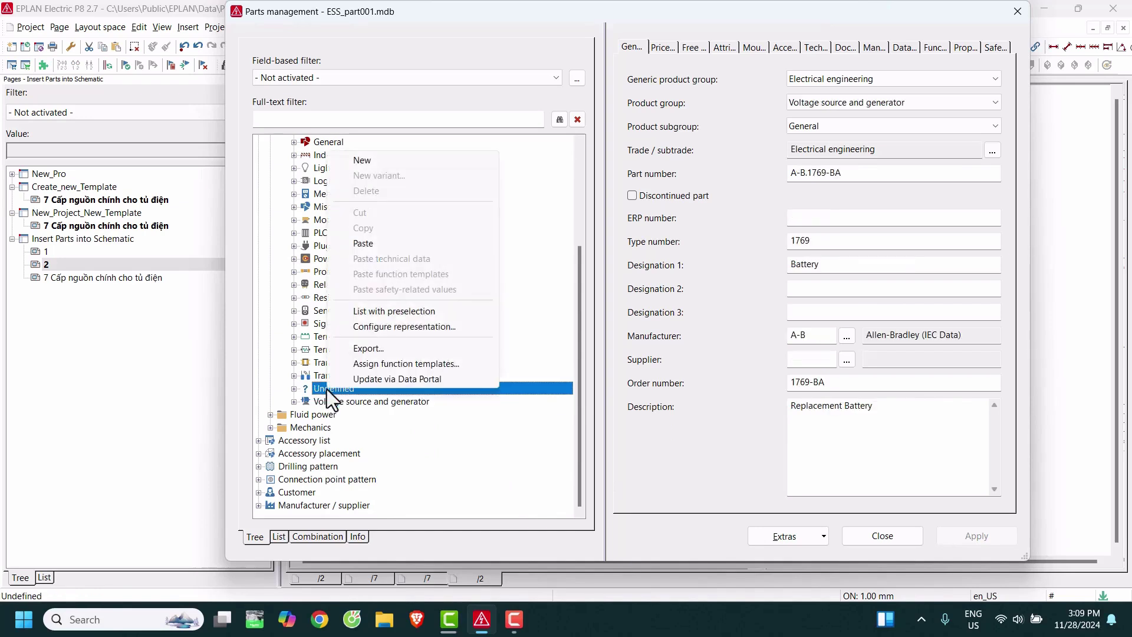
pyautogui.click(365, 243)
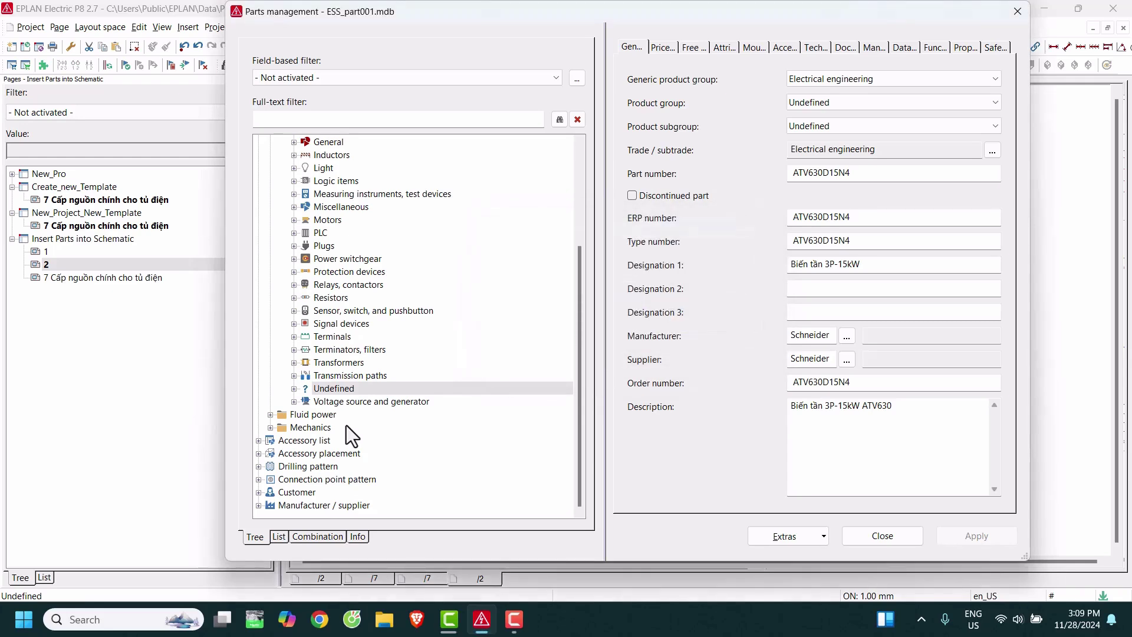
pyautogui.click(293, 388)
# Browse the Undefined parts past QX40 and XR77CX, then display the TP-Link MR6400 part
pyautogui.scroll(2, 421, 376)
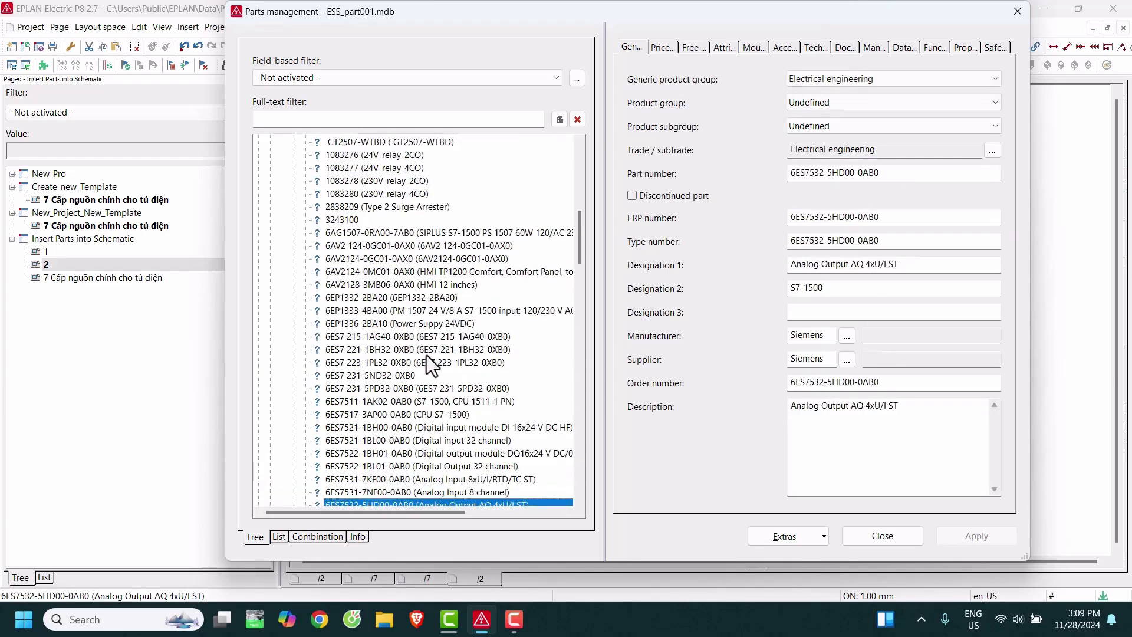
pyautogui.scroll(3, 429, 355)
pyautogui.scroll(1, 441, 343)
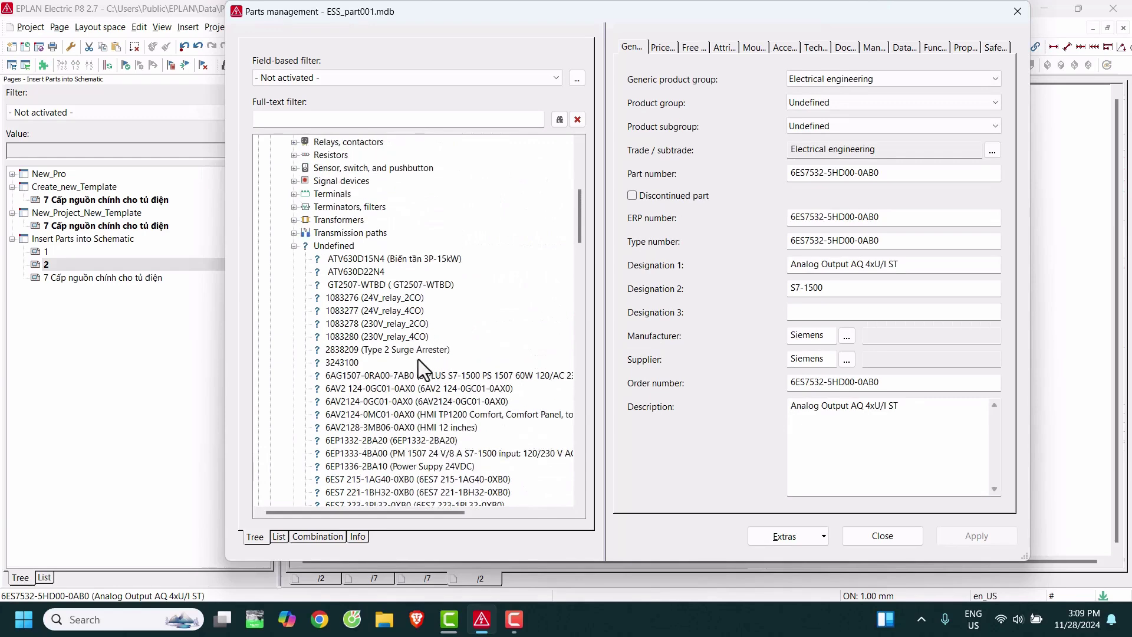
pyautogui.scroll(-2, 418, 359)
pyautogui.scroll(-2, 422, 363)
pyautogui.scroll(-4, 434, 368)
pyautogui.scroll(-1, 439, 369)
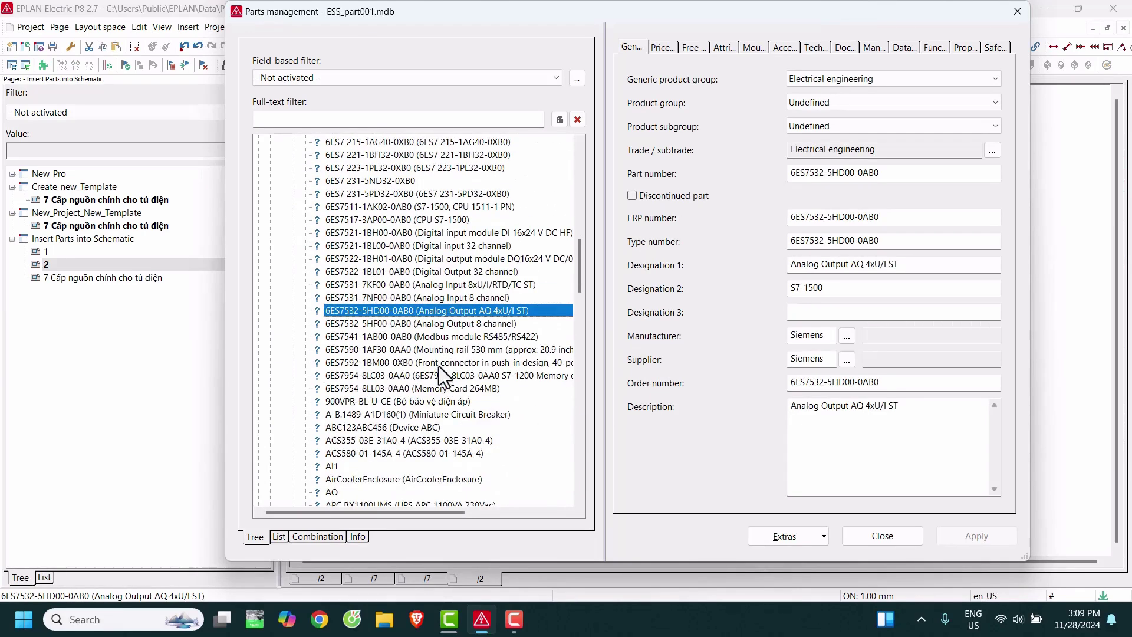
pyautogui.scroll(-1, 391, 419)
pyautogui.scroll(-2, 392, 418)
pyautogui.scroll(-3, 392, 423)
pyautogui.scroll(-2, 393, 427)
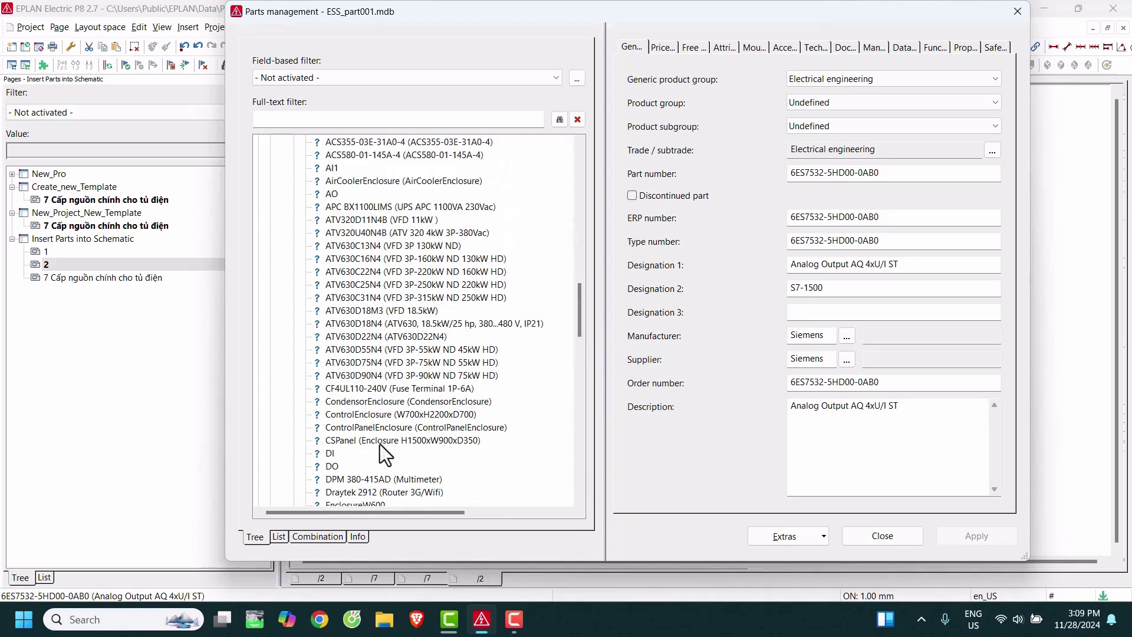
pyautogui.scroll(-3, 378, 447)
pyautogui.scroll(-1, 378, 454)
pyautogui.scroll(-1, 378, 459)
pyautogui.scroll(-1, 377, 458)
pyautogui.scroll(-2, 377, 460)
pyautogui.scroll(-4, 378, 461)
pyautogui.scroll(-1, 370, 468)
pyautogui.scroll(-2, 368, 467)
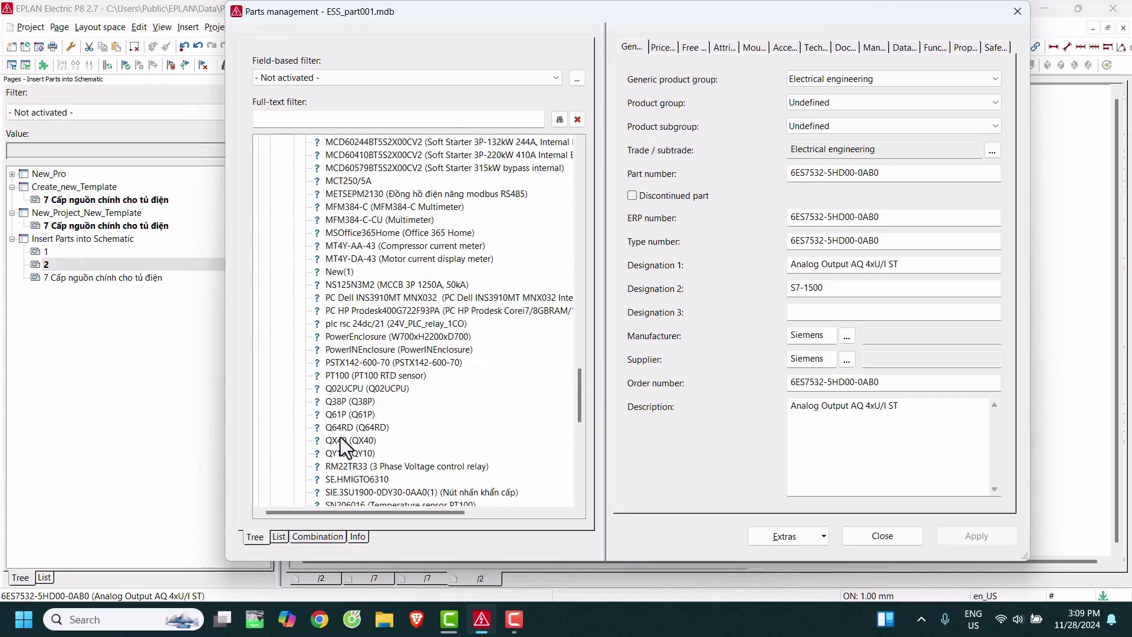
pyautogui.click(341, 440)
pyautogui.scroll(-3, 354, 460)
pyautogui.scroll(-1, 389, 475)
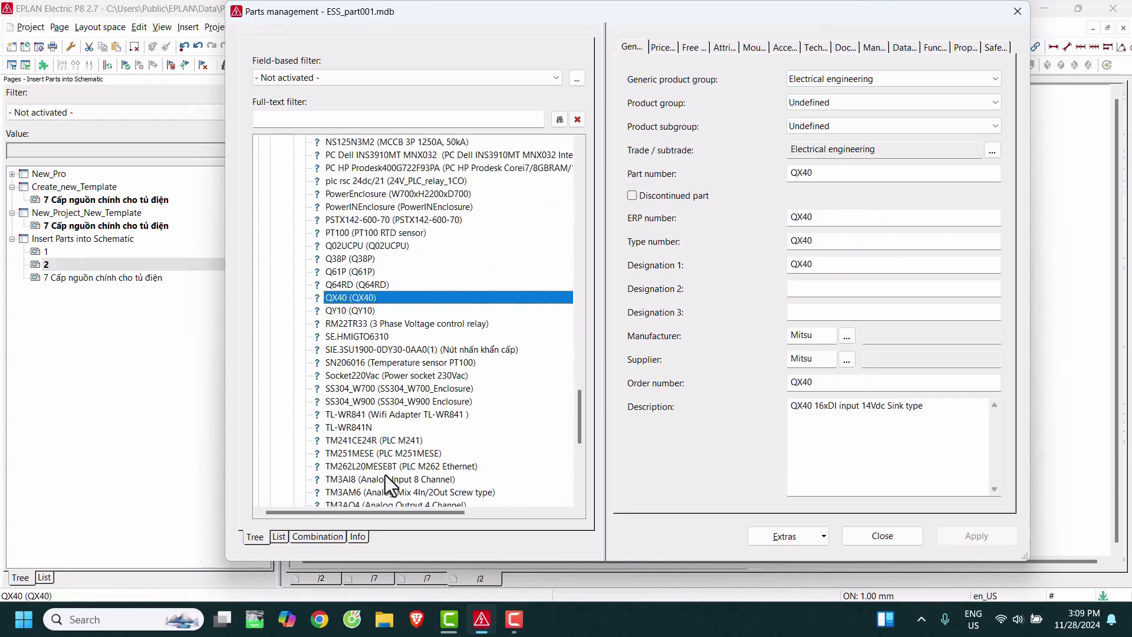
pyautogui.scroll(-7, 408, 469)
pyautogui.click(386, 469)
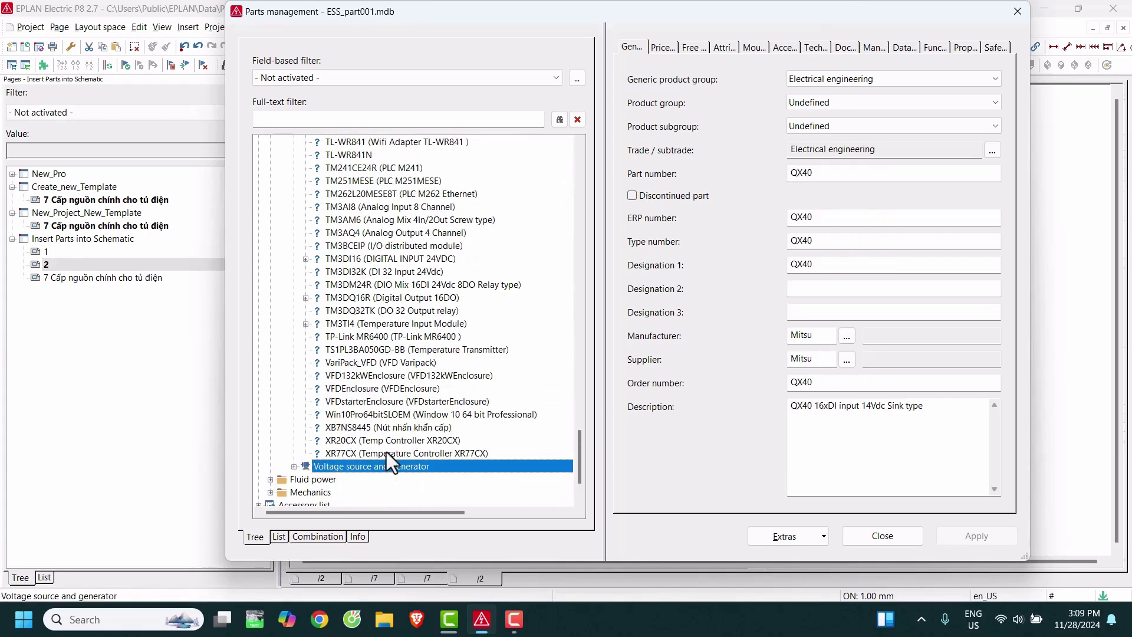
pyautogui.click(375, 451)
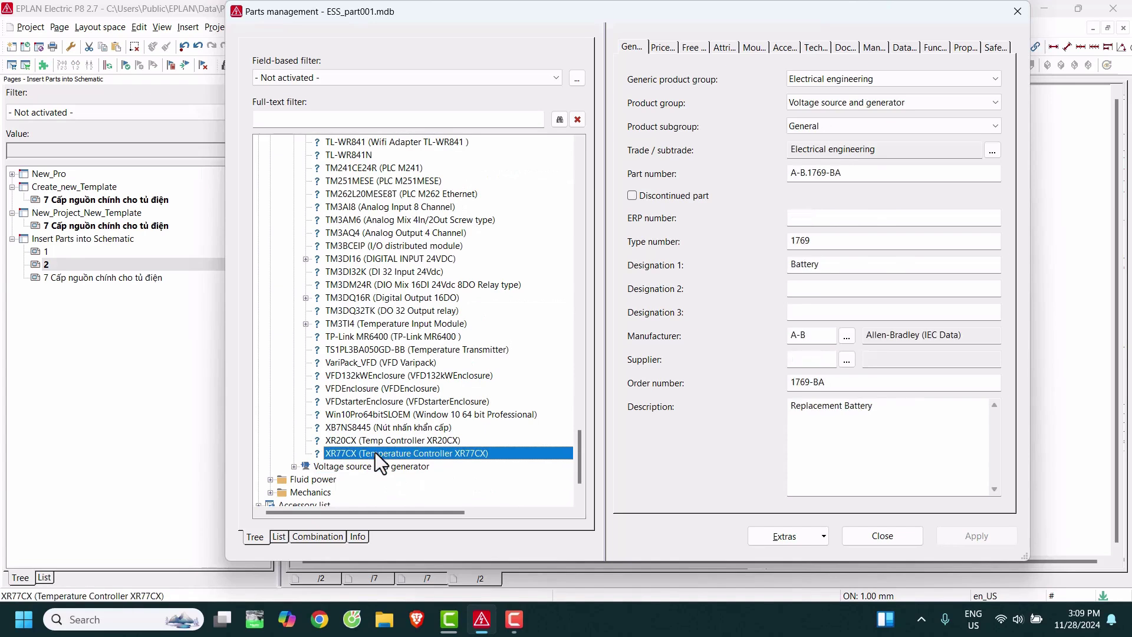
pyautogui.click(366, 336)
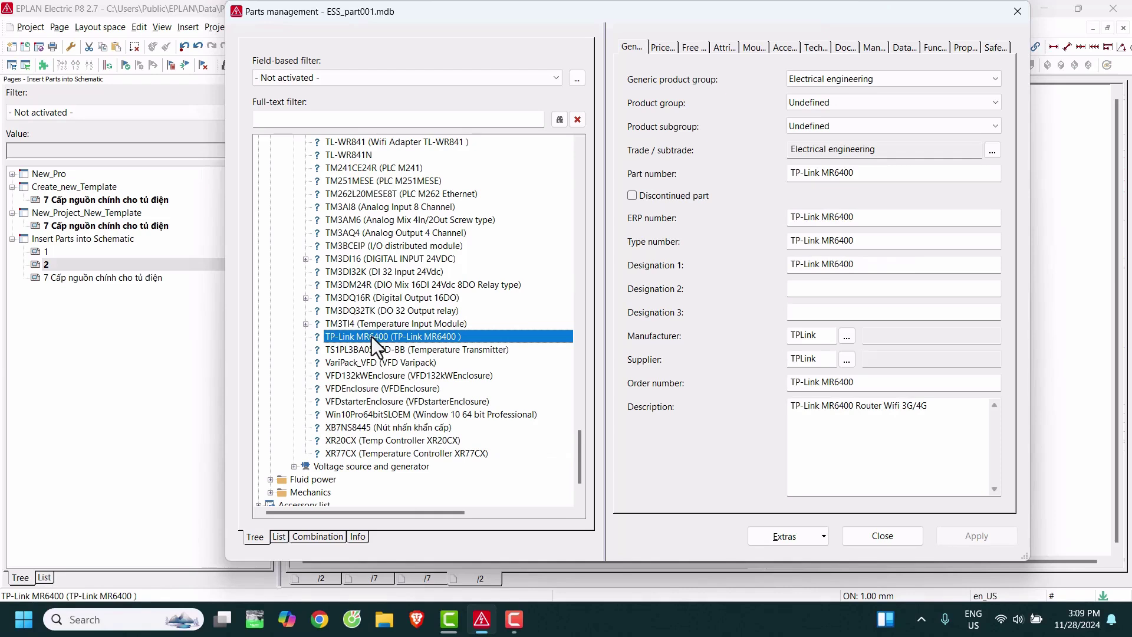
# Review the MR6400's price data and its ERP number, Designation 1, description and order number
pyautogui.click(305, 323)
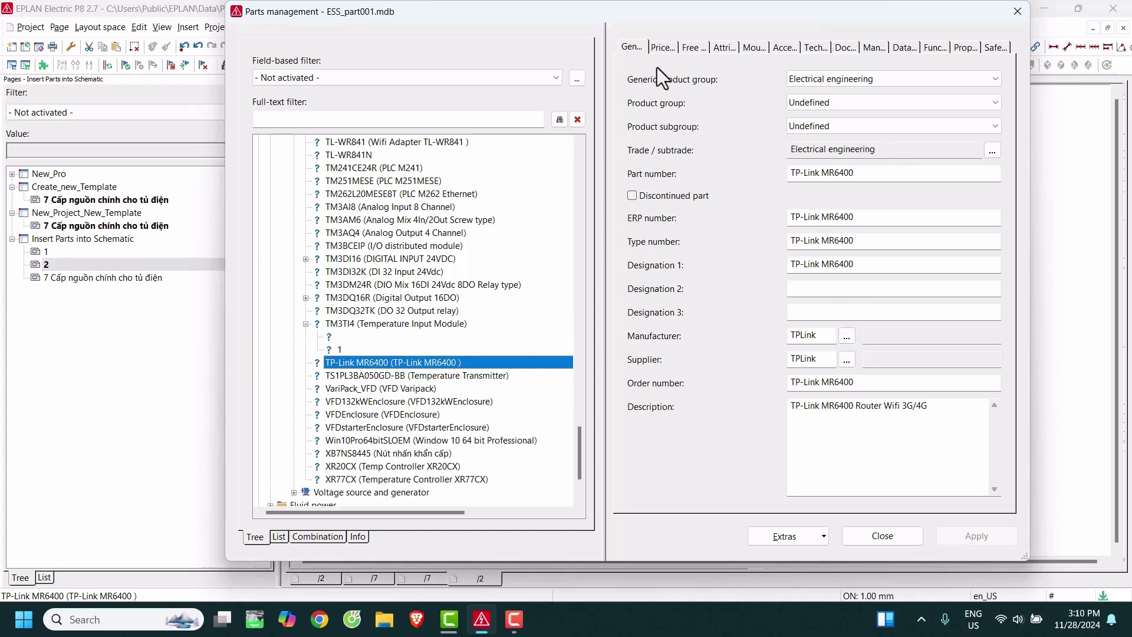
pyautogui.click(662, 48)
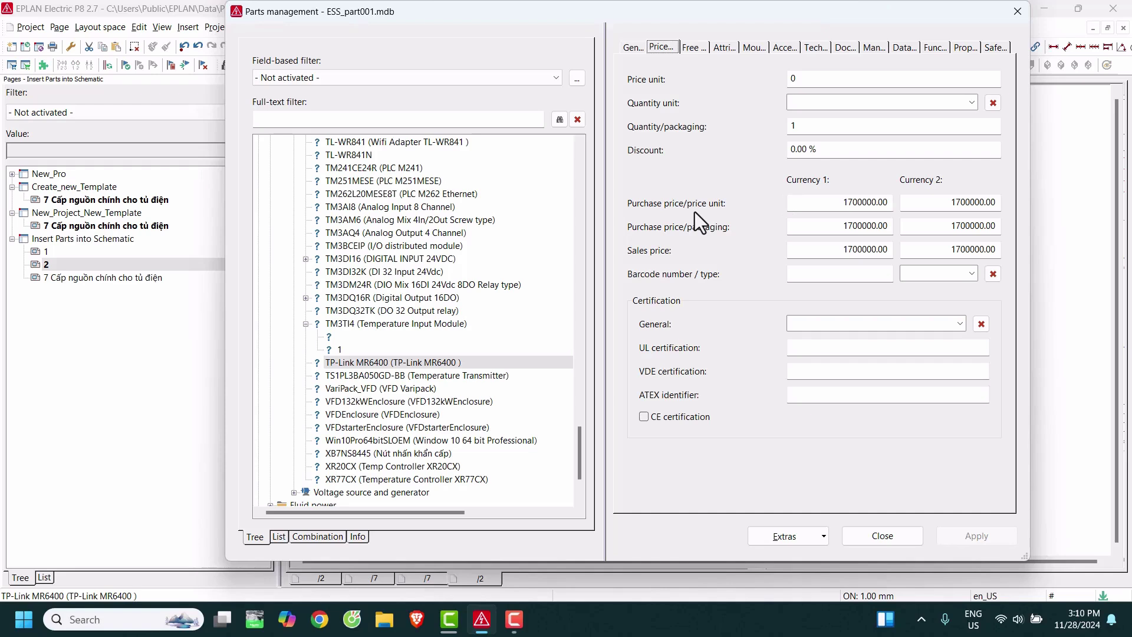
pyautogui.click(634, 50)
pyautogui.moveTo(869, 220); pyautogui.dragTo(737, 222)
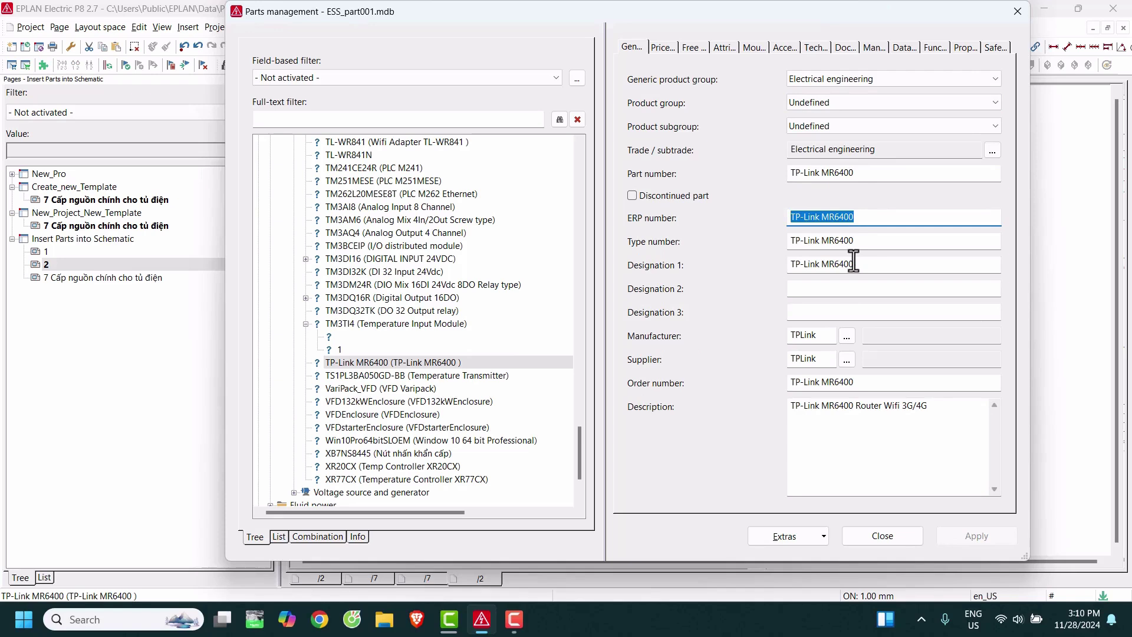
pyautogui.moveTo(854, 263); pyautogui.dragTo(720, 263)
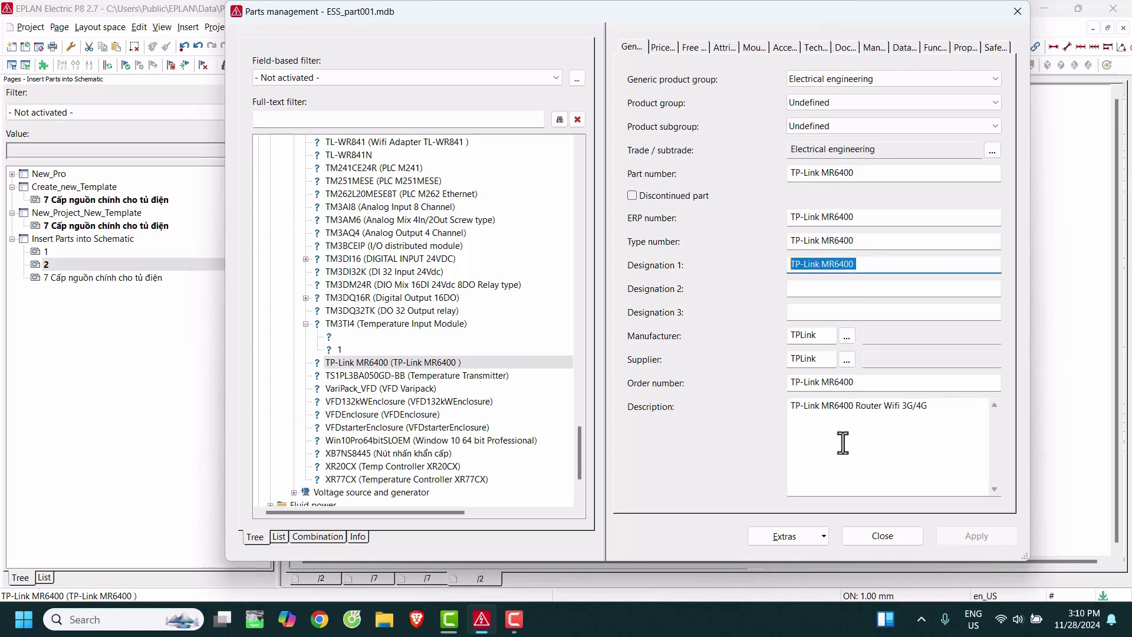
pyautogui.click(851, 420)
pyautogui.moveTo(950, 414); pyautogui.dragTo(706, 412)
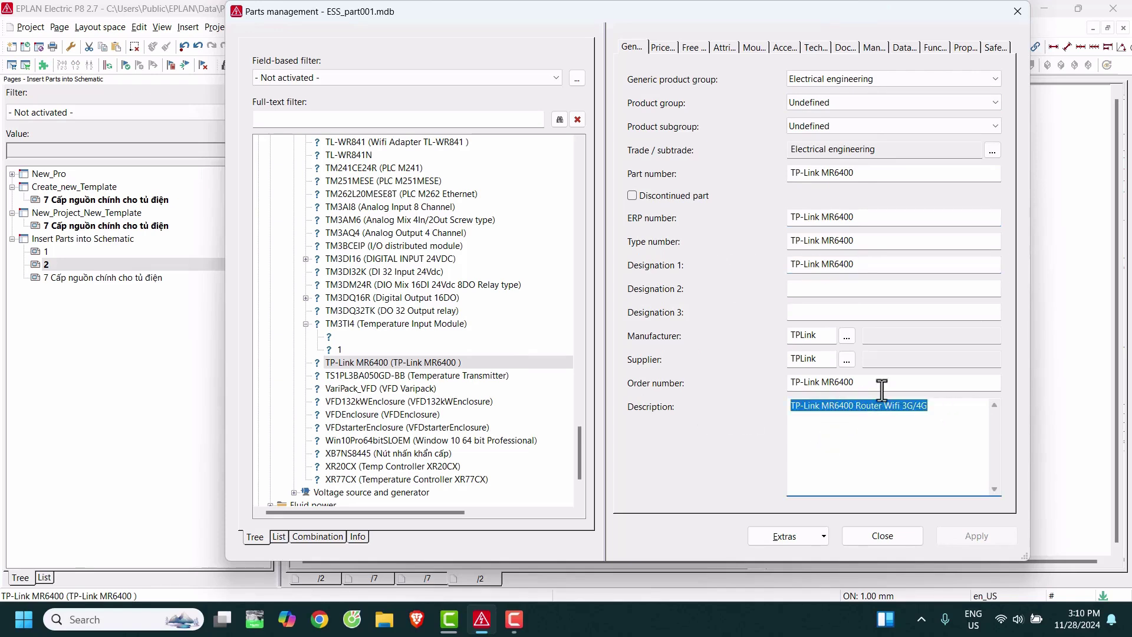
pyautogui.moveTo(882, 389); pyautogui.dragTo(688, 384)
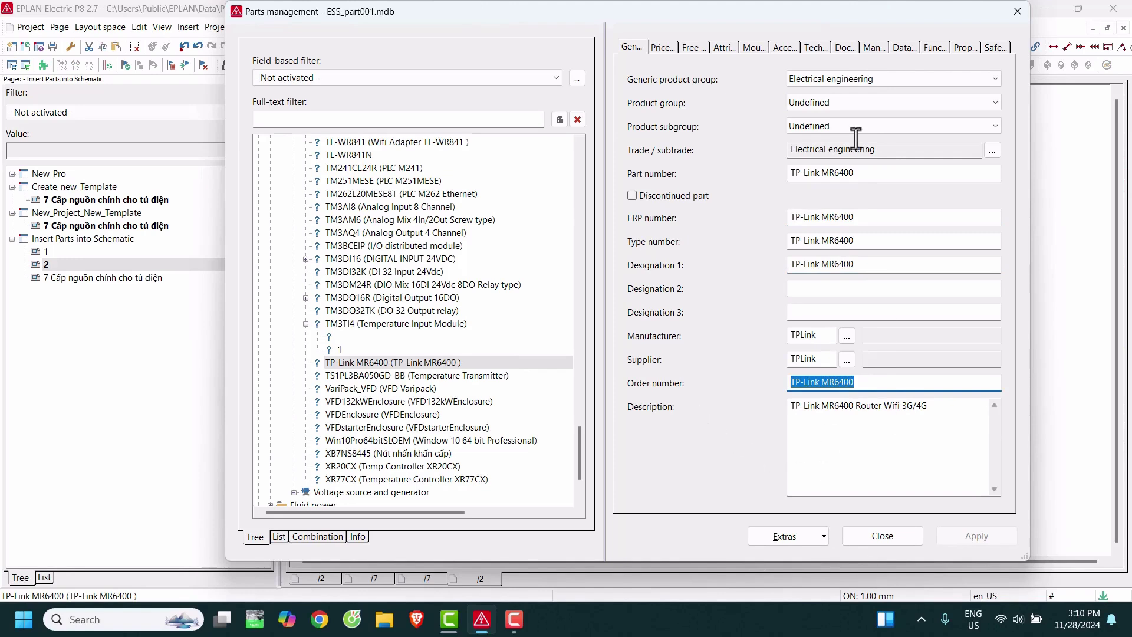
# Browse the part's accessories, attributes, free properties, technical data, documents, symbol and function templates
pyautogui.click(776, 47)
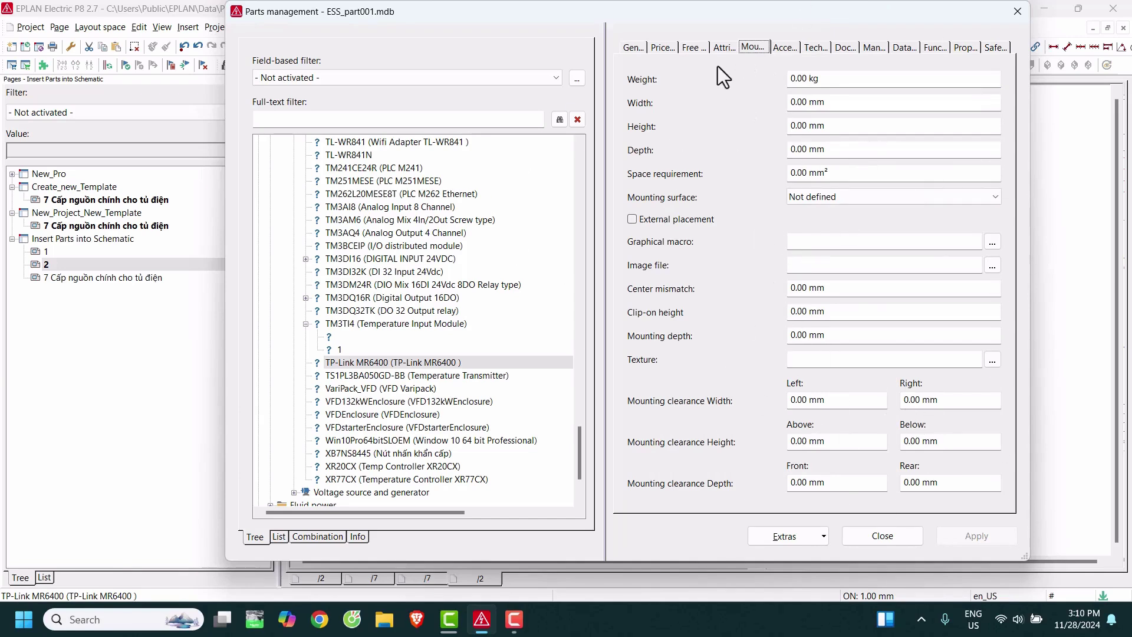
pyautogui.click(721, 48)
pyautogui.click(693, 50)
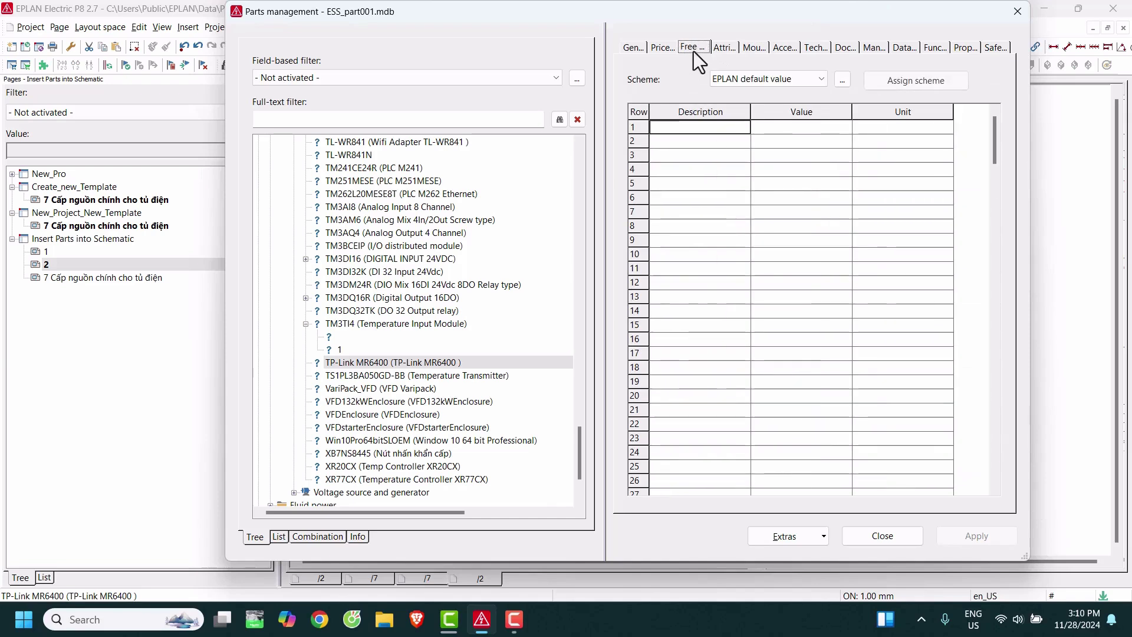
pyautogui.click(814, 47)
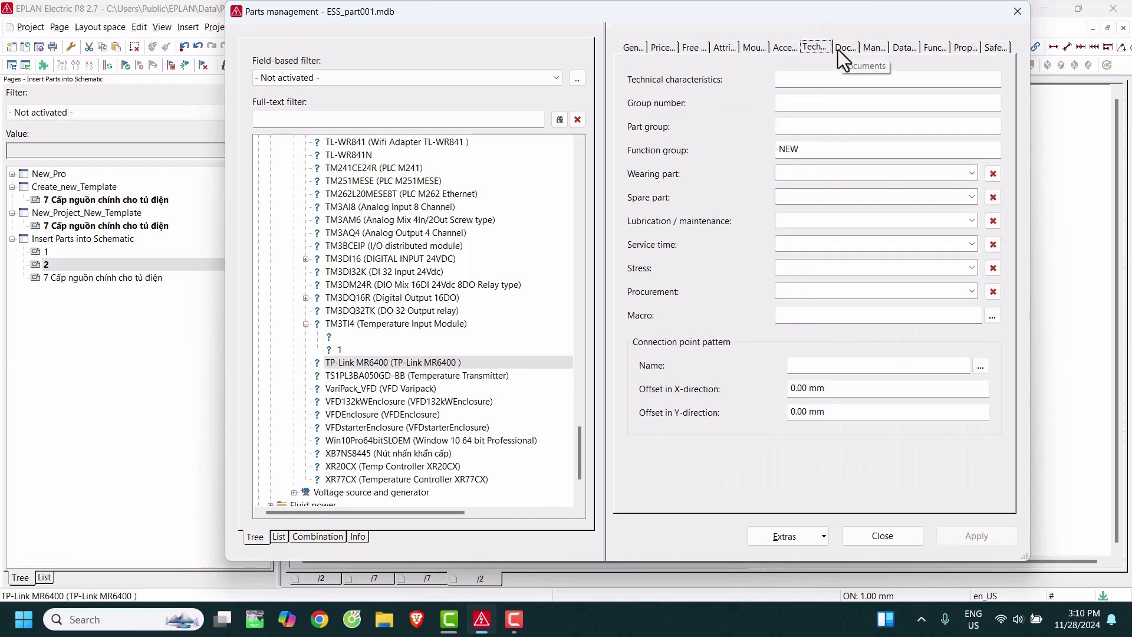
pyautogui.click(838, 50)
pyautogui.click(865, 52)
pyautogui.click(911, 49)
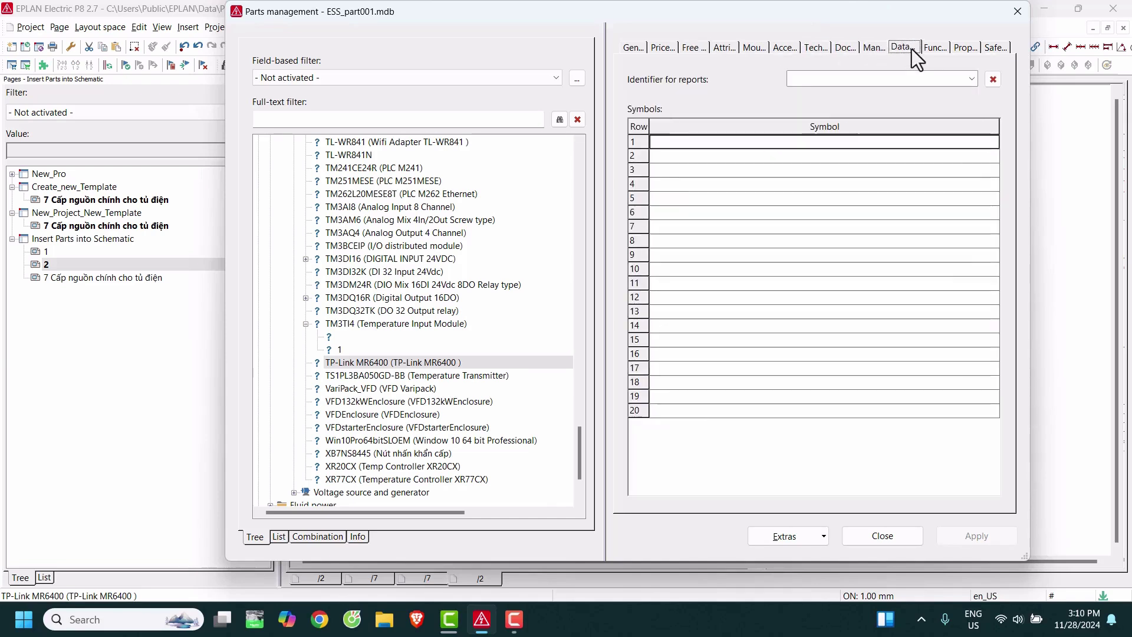
pyautogui.click(937, 48)
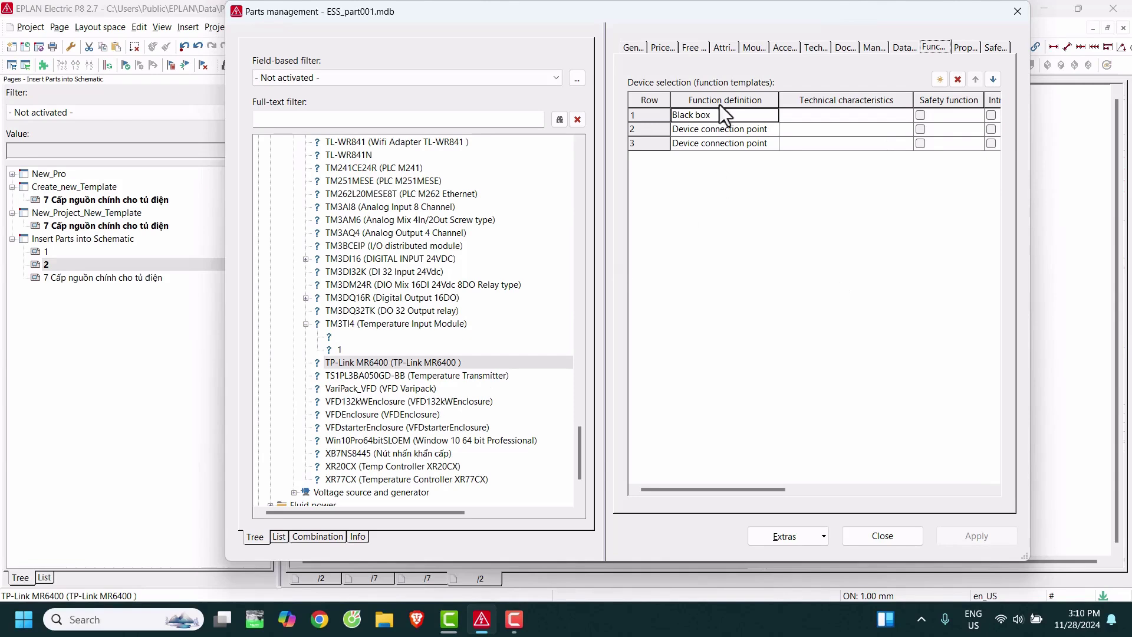
# Revisit accessories and mounting data, finishing on technical data showing function group NEW
pyautogui.click(810, 48)
pyautogui.click(783, 49)
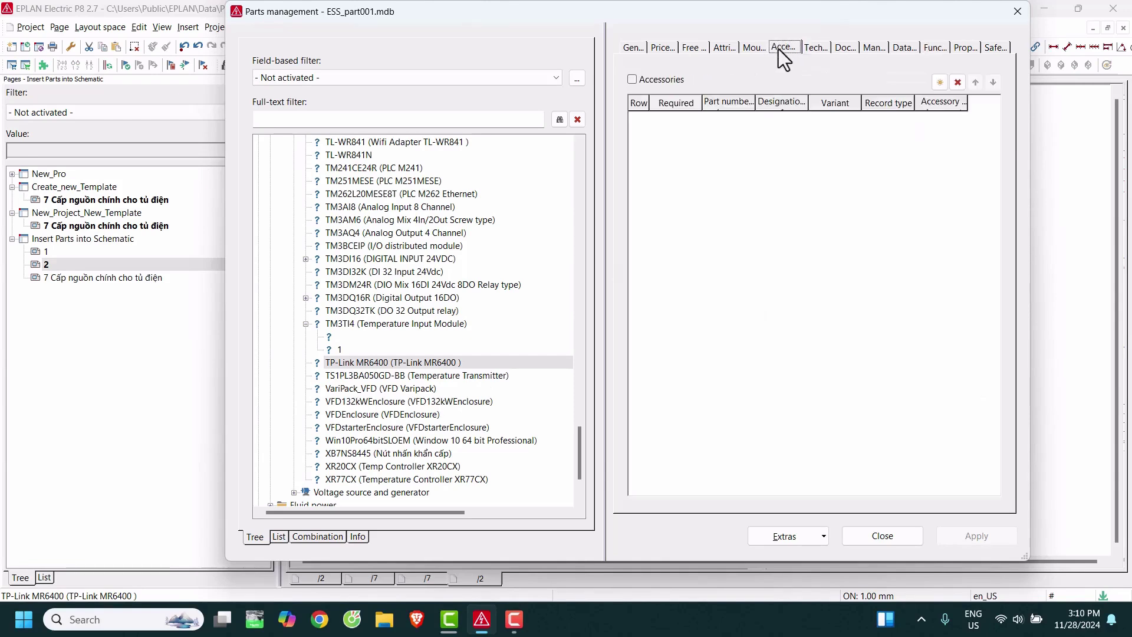
pyautogui.click(758, 48)
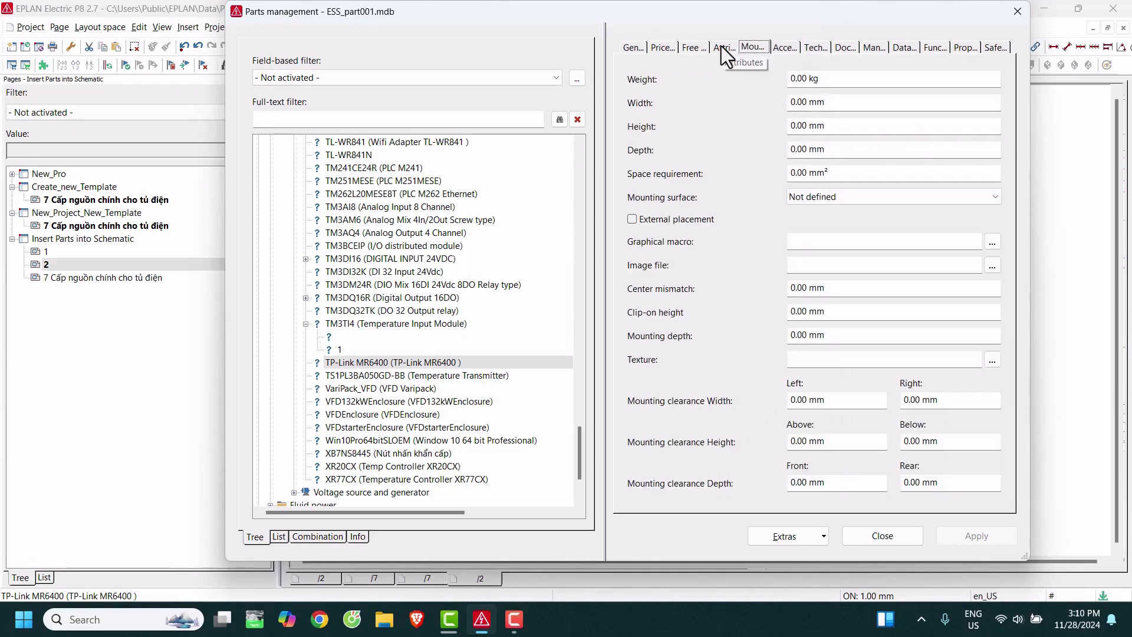
pyautogui.click(720, 47)
pyautogui.click(757, 48)
pyautogui.click(817, 49)
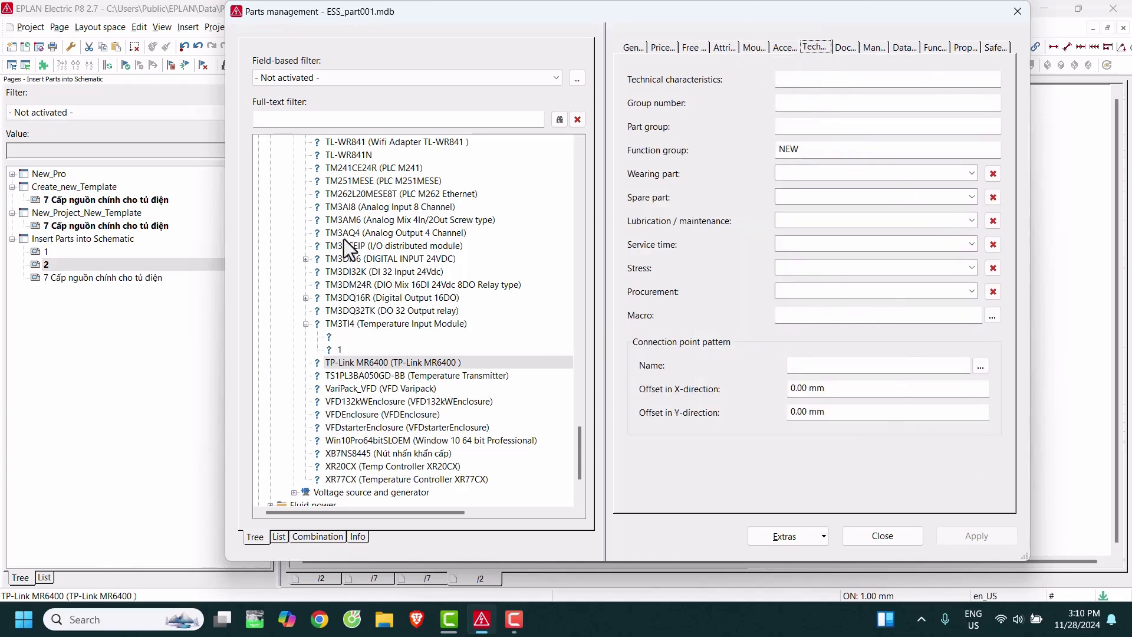
pyautogui.scroll(2, 375, 305)
pyautogui.scroll(1, 531, 413)
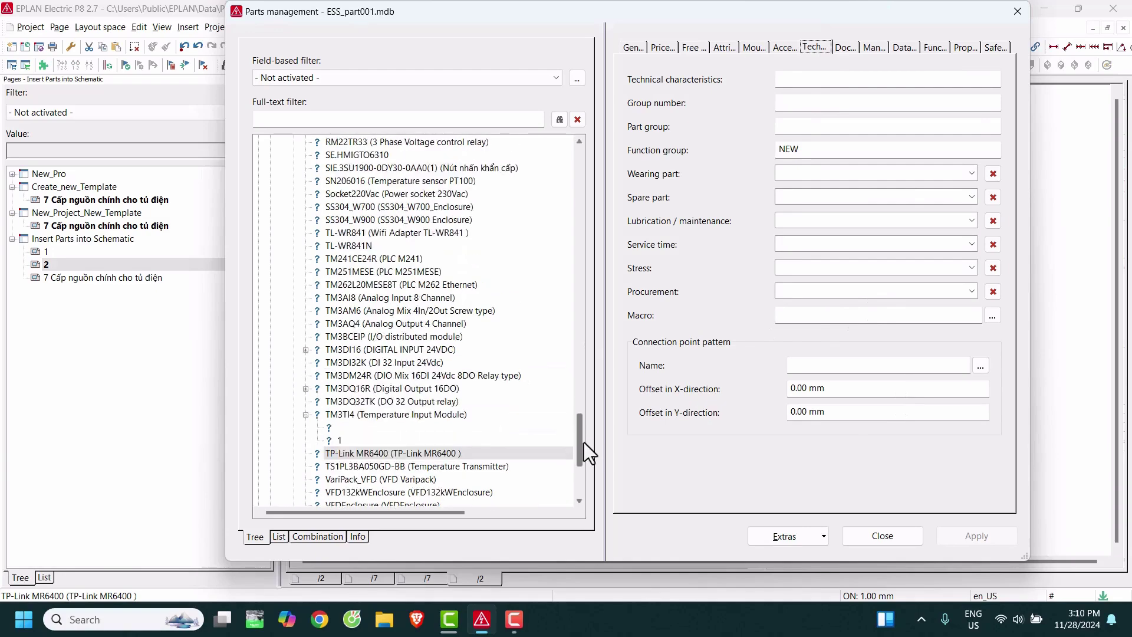
pyautogui.moveTo(582, 443); pyautogui.dragTo(601, 208)
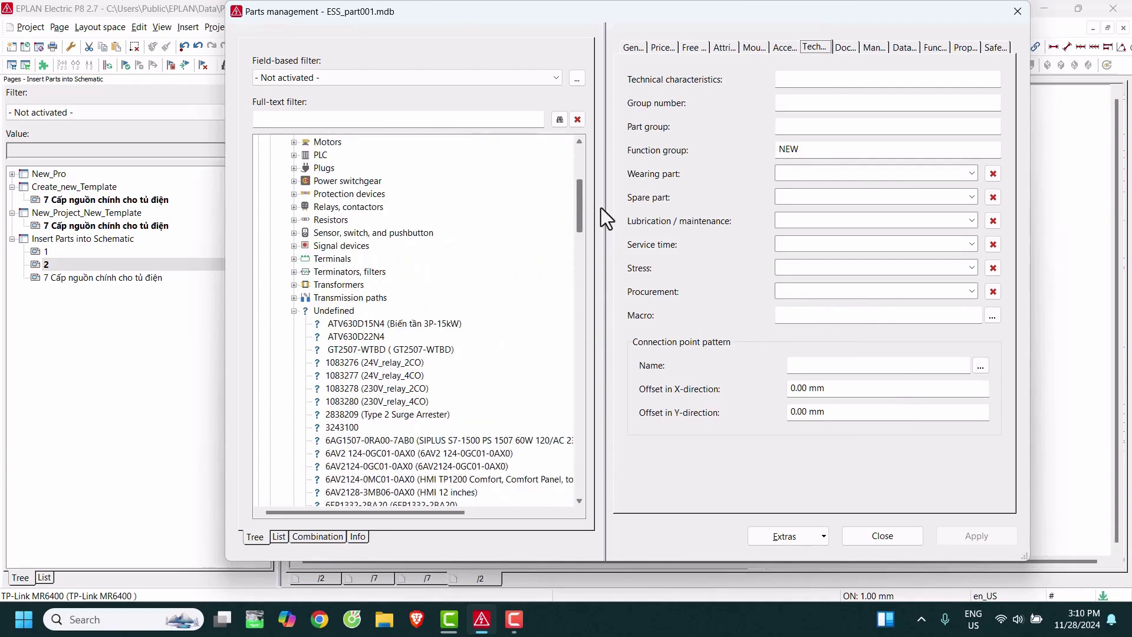
pyautogui.click(294, 206)
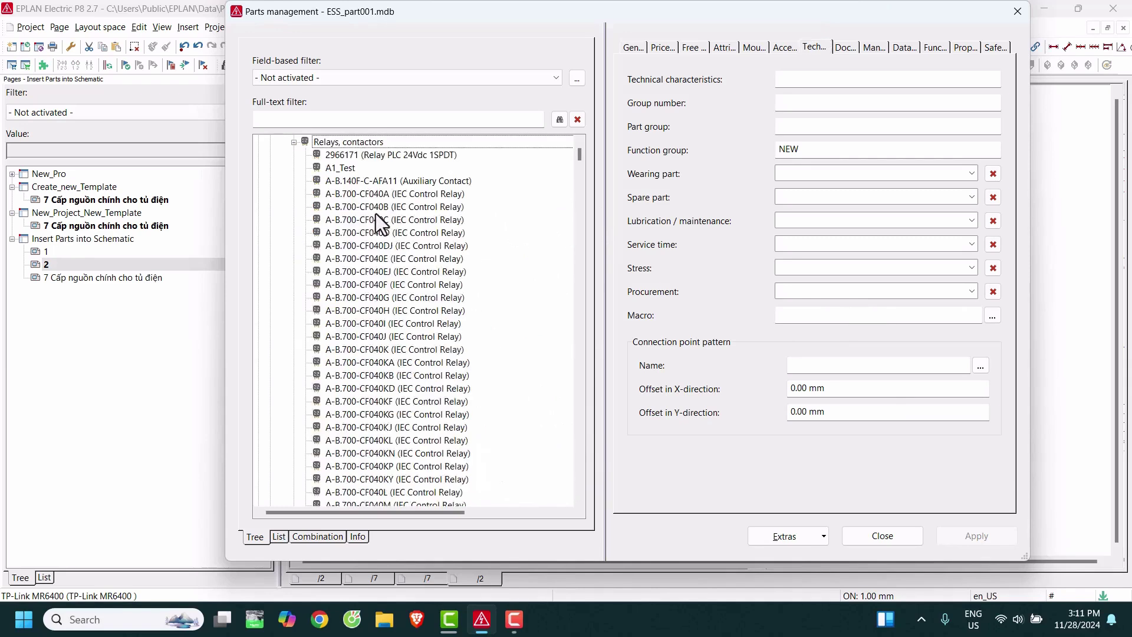
pyautogui.click(374, 211)
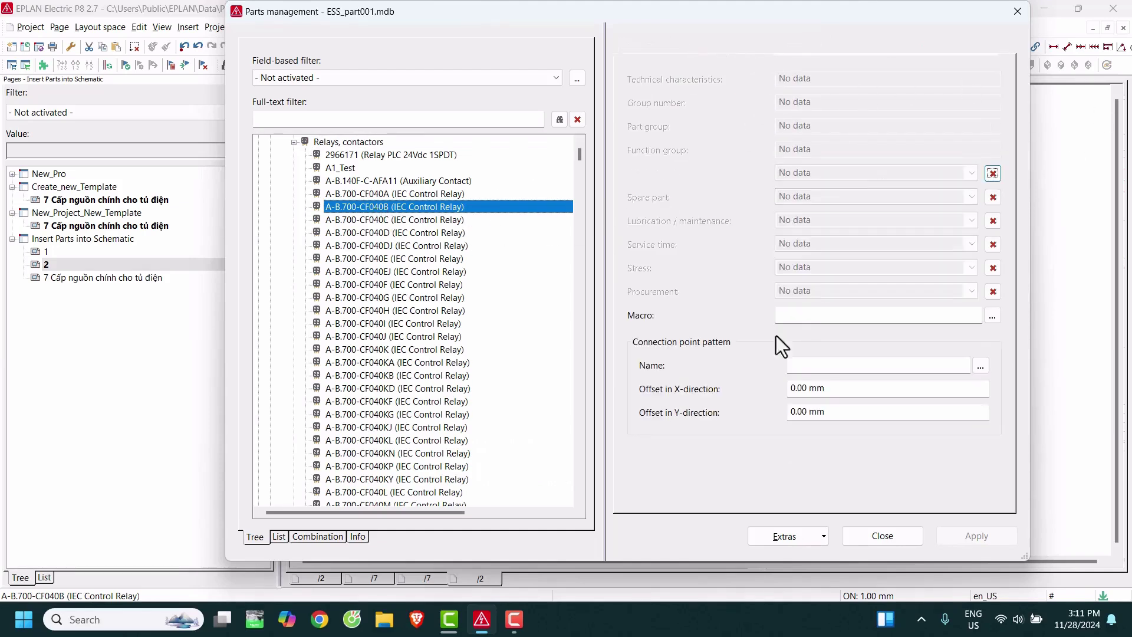
pyautogui.click(752, 50)
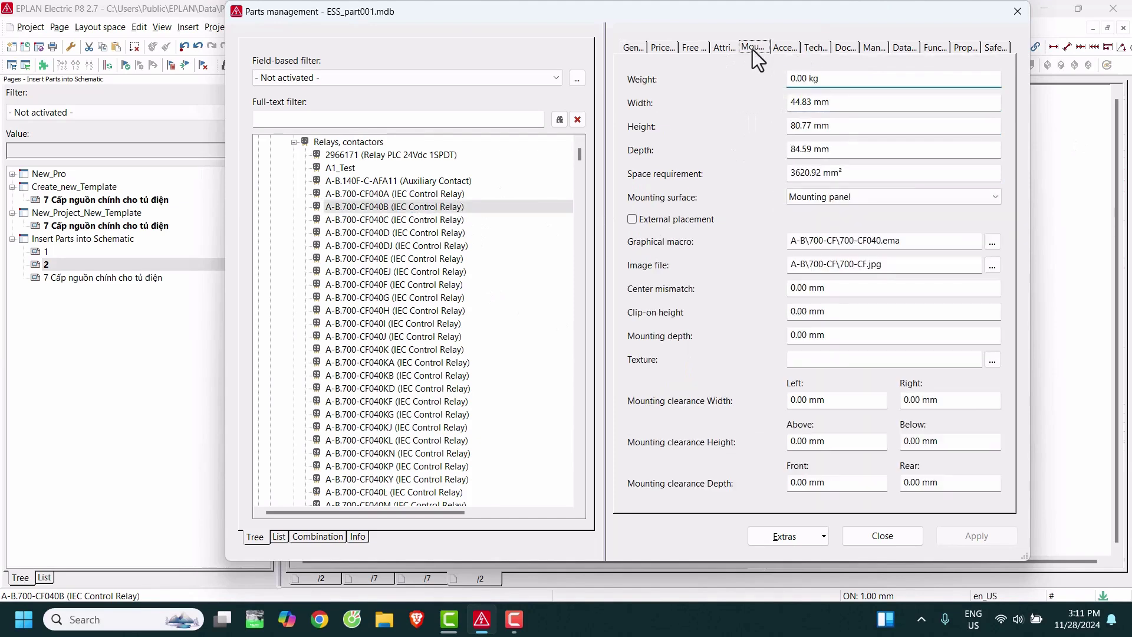
pyautogui.click(833, 79)
pyautogui.click(858, 103)
pyautogui.click(846, 128)
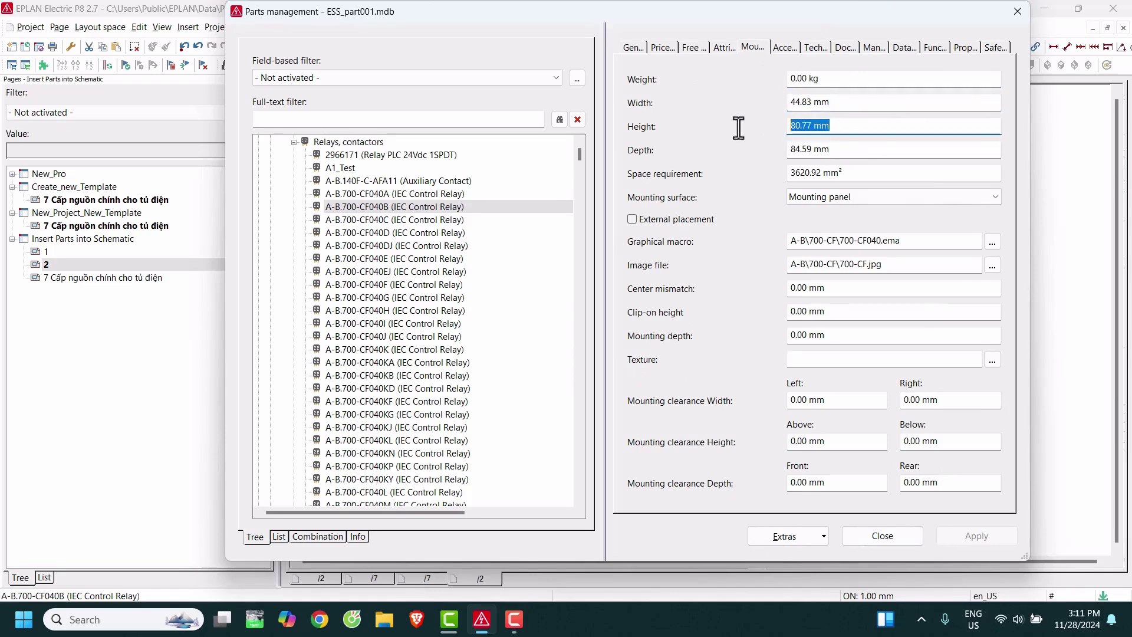
pyautogui.click(849, 153)
pyautogui.click(862, 175)
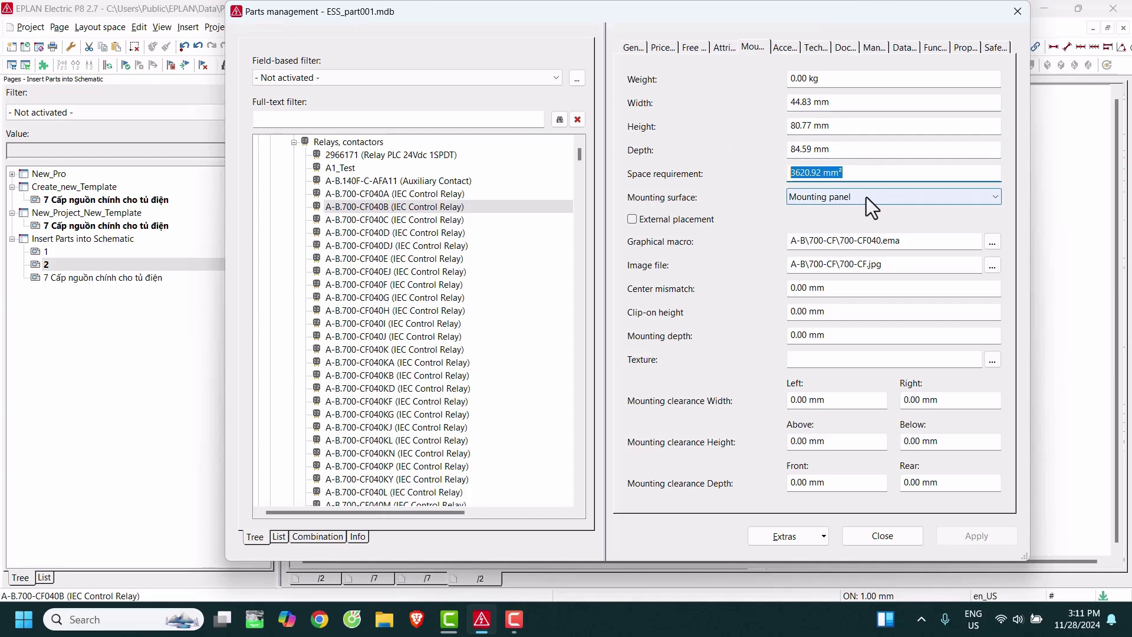
pyautogui.click(905, 245)
pyautogui.click(905, 271)
pyautogui.click(989, 245)
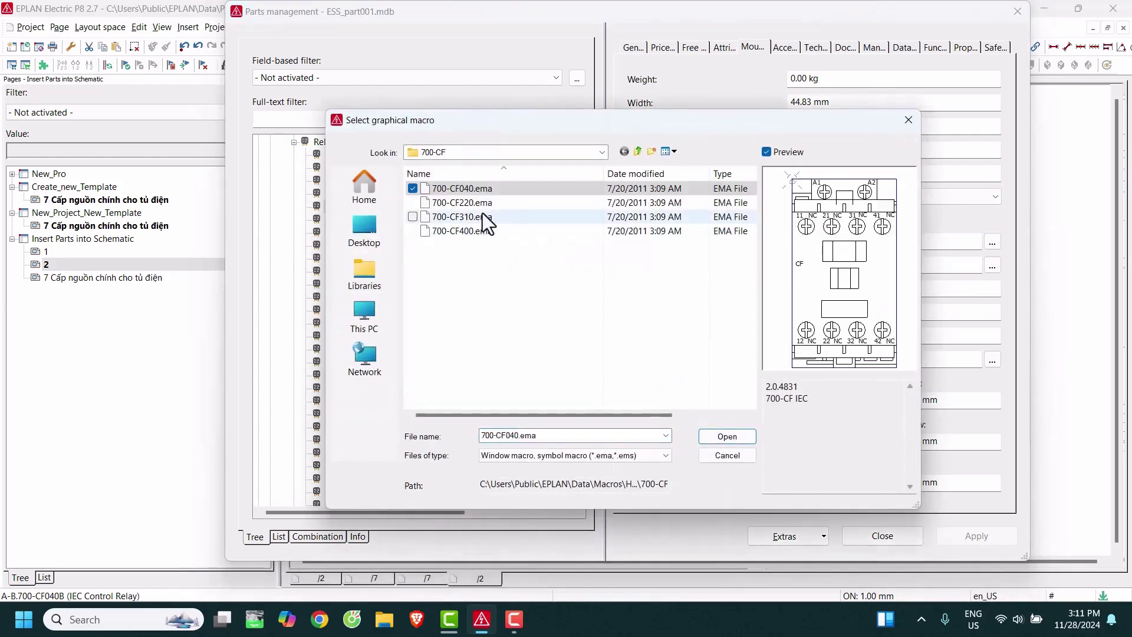
pyautogui.click(466, 204)
pyautogui.click(451, 219)
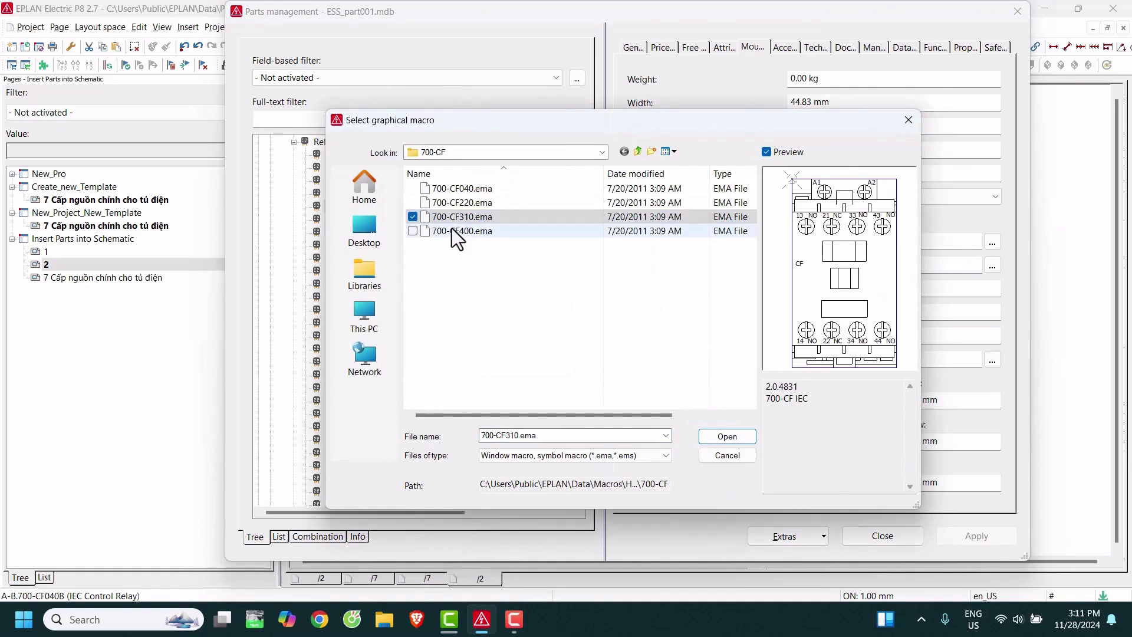
pyautogui.click(466, 189)
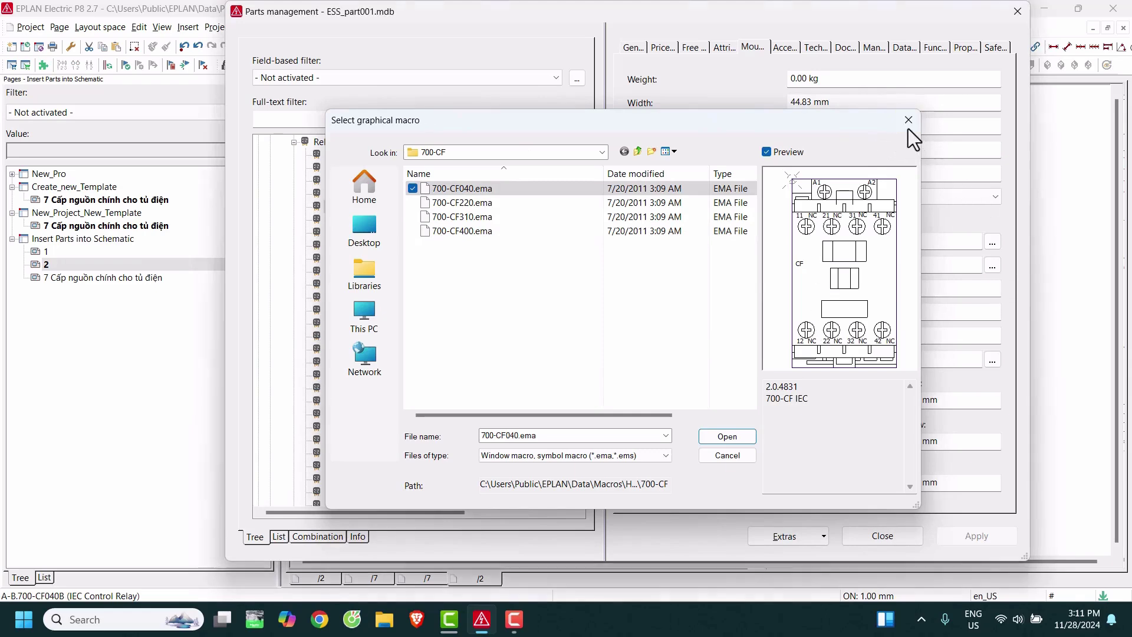
pyautogui.press('Return')
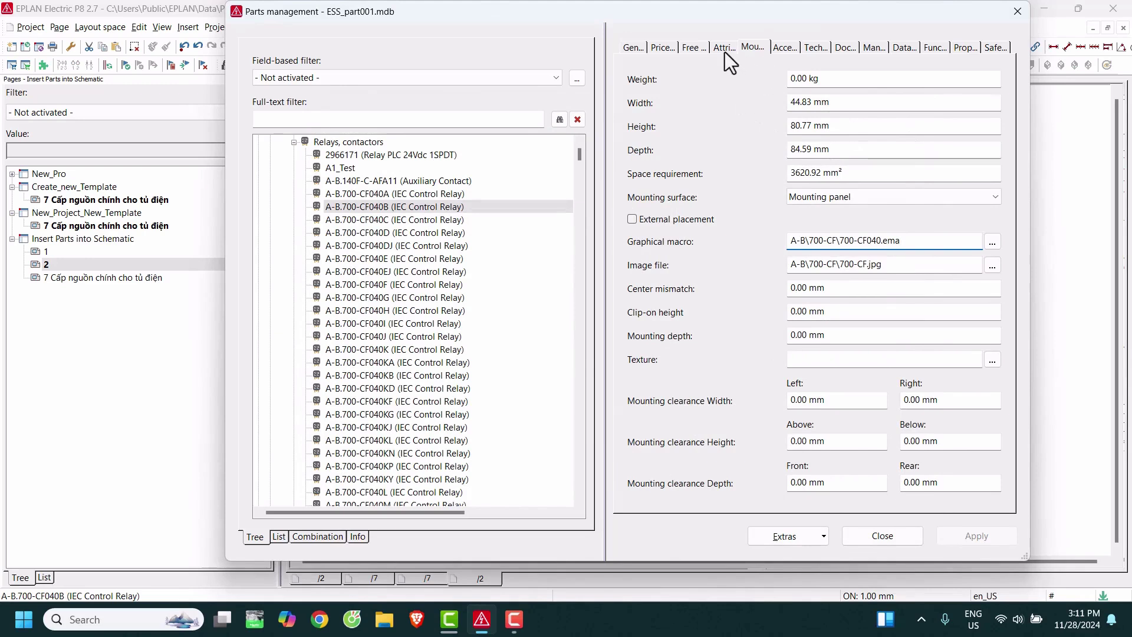
# Review the relay's attributes (Industrial Relays, IEC), free property Version 1.4, and price and certification data
pyautogui.click(724, 50)
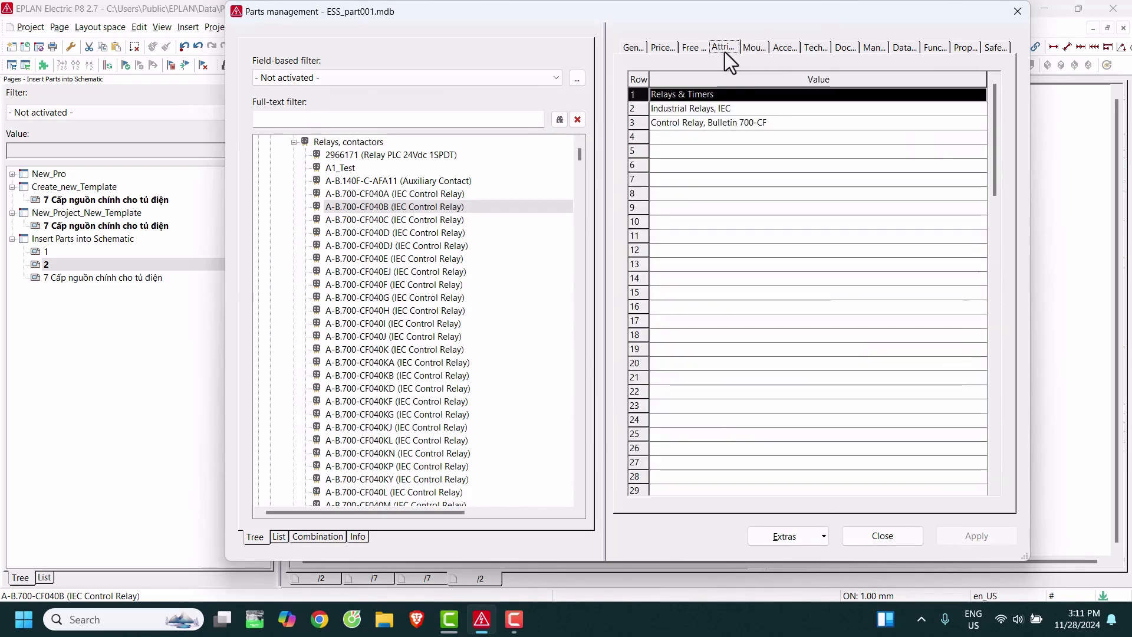
pyautogui.click(670, 115)
pyautogui.click(669, 128)
pyautogui.click(688, 50)
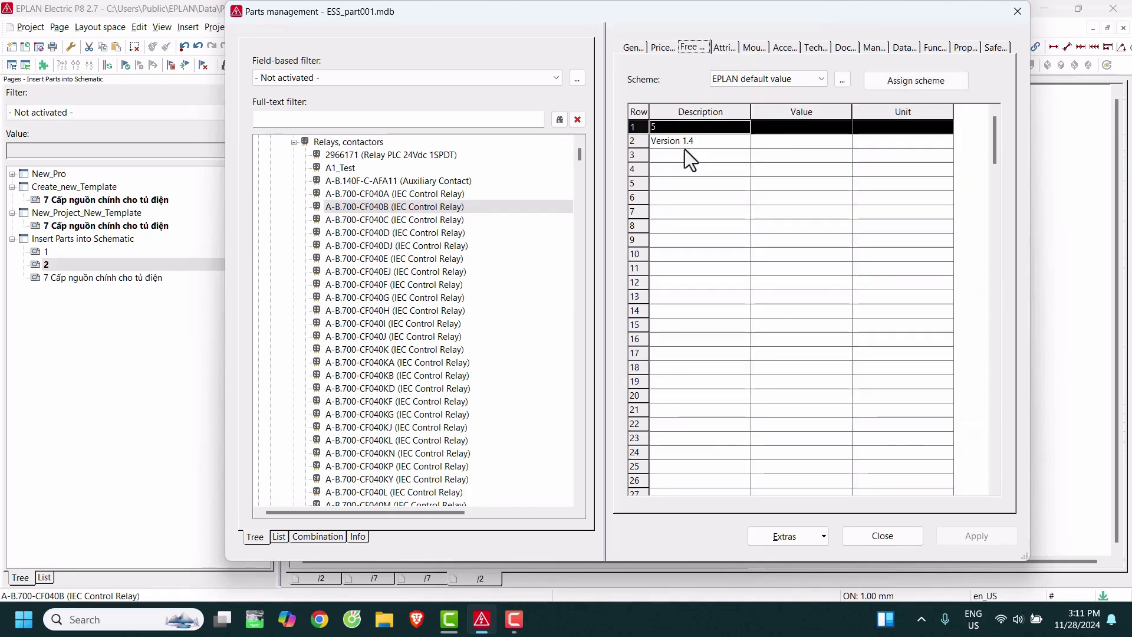
pyautogui.click(684, 142)
pyautogui.click(663, 49)
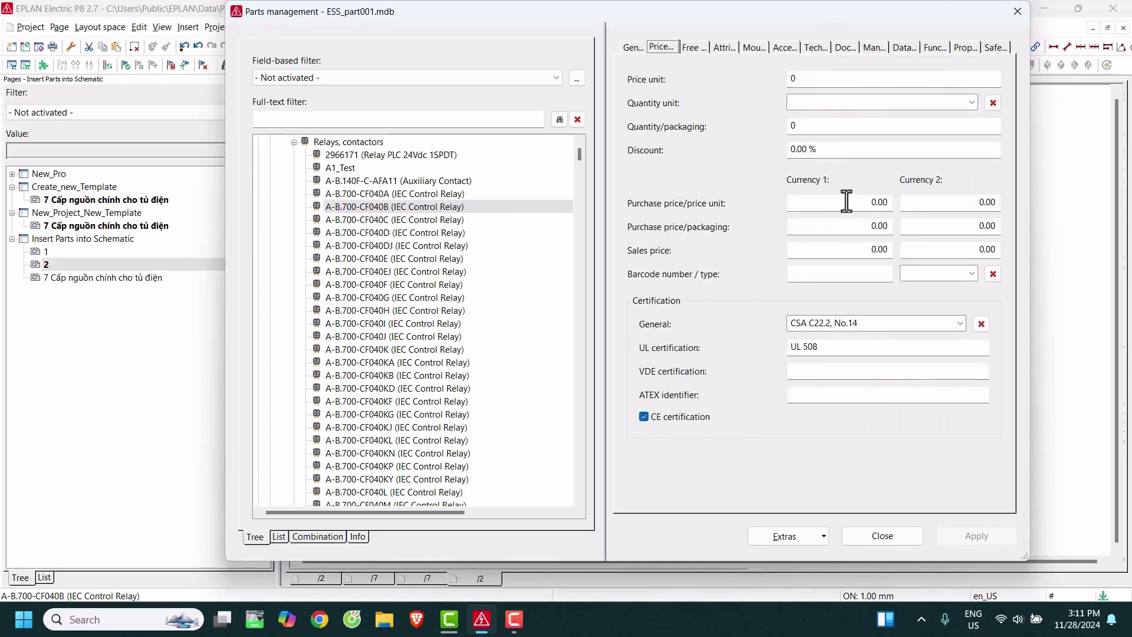
pyautogui.click(823, 323)
# Look over the relay's document hyperlinks, drilling pattern, report symbols and function templates
pyautogui.click(865, 51)
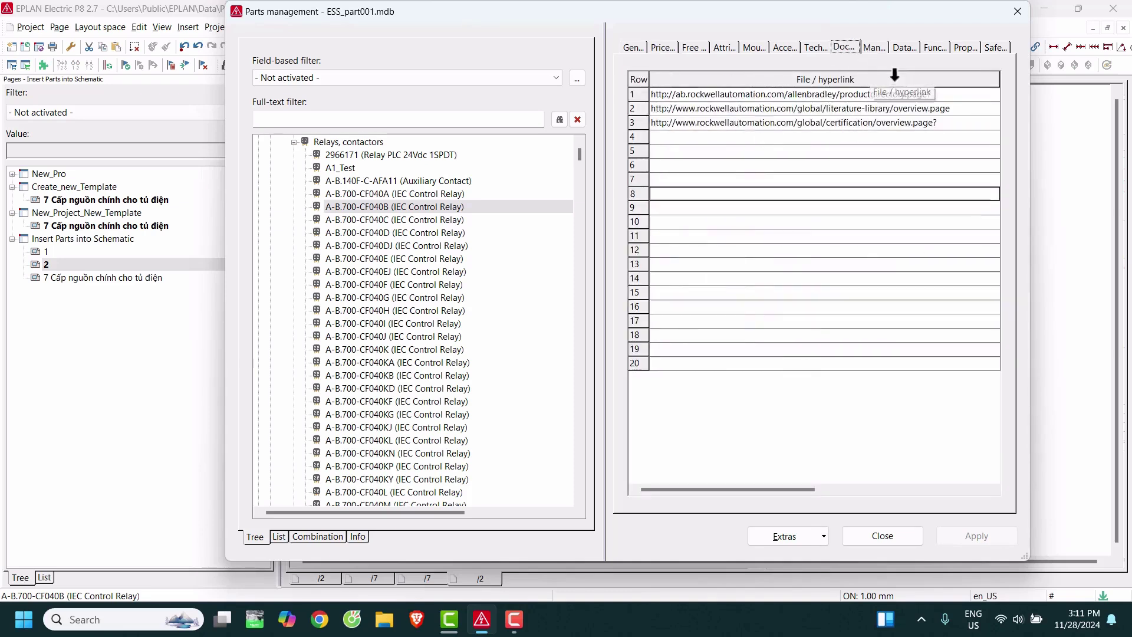
pyautogui.click(877, 51)
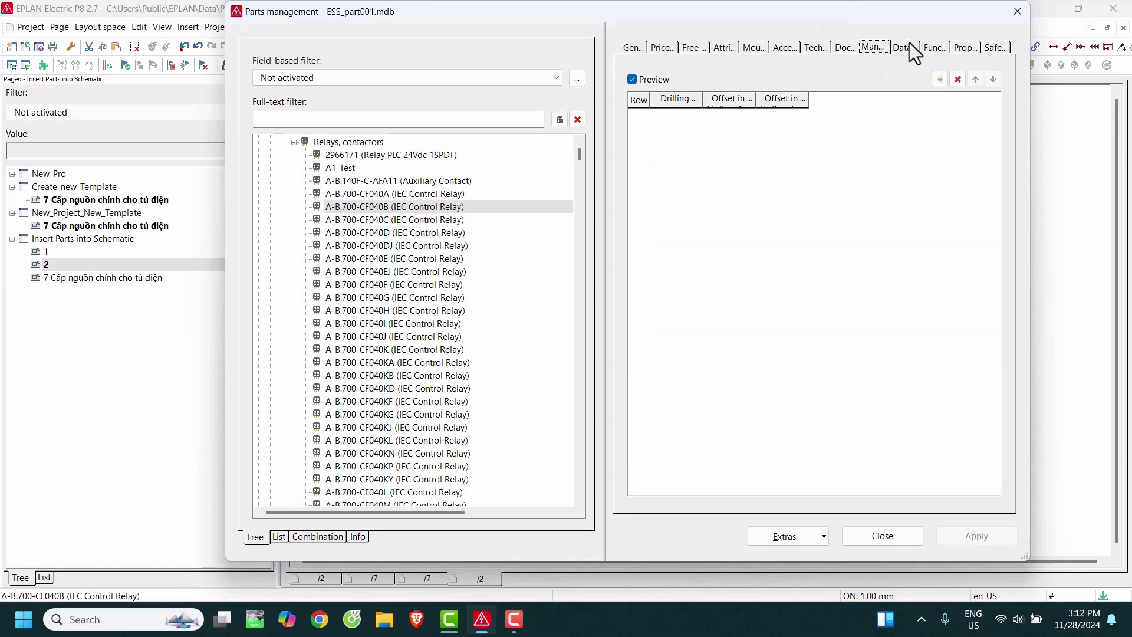
pyautogui.click(903, 51)
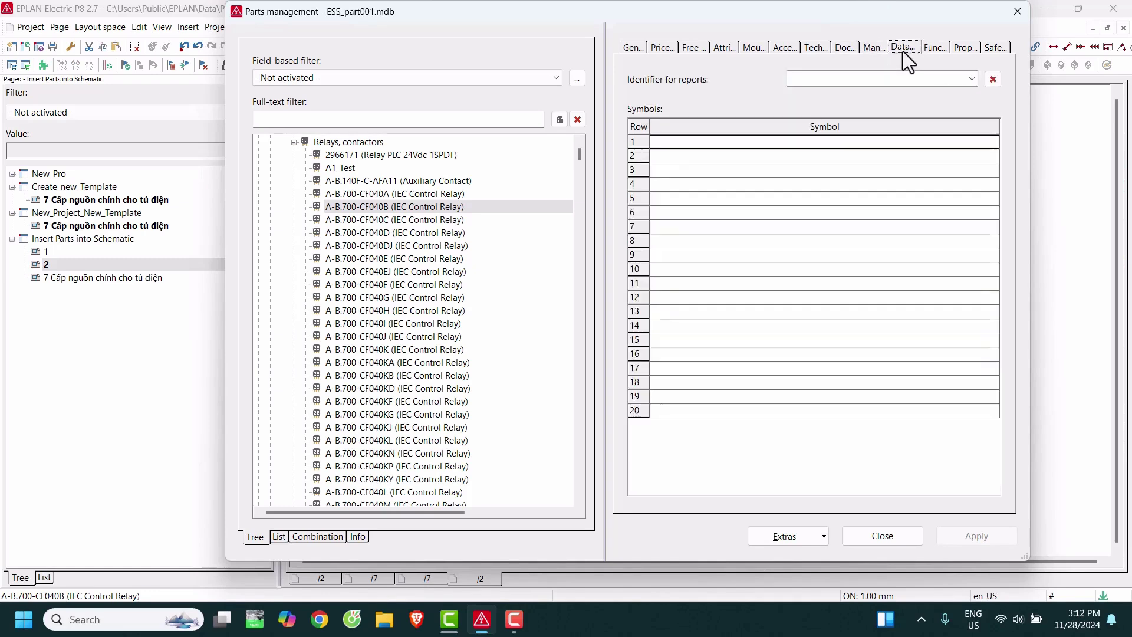
pyautogui.click(936, 50)
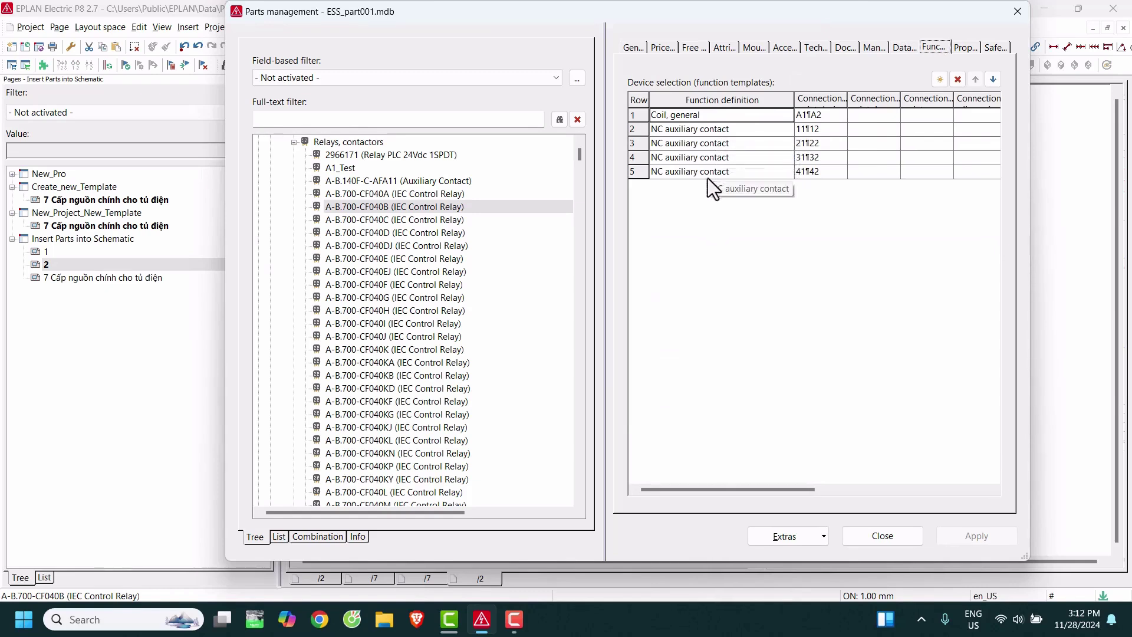
# Change the first function template to NC auxiliary contact and widen the Connection point column
pyautogui.click(719, 131)
pyautogui.hotkey('ctrl', 'c')
pyautogui.press('Up')
pyautogui.hotkey('ctrl', 'v')
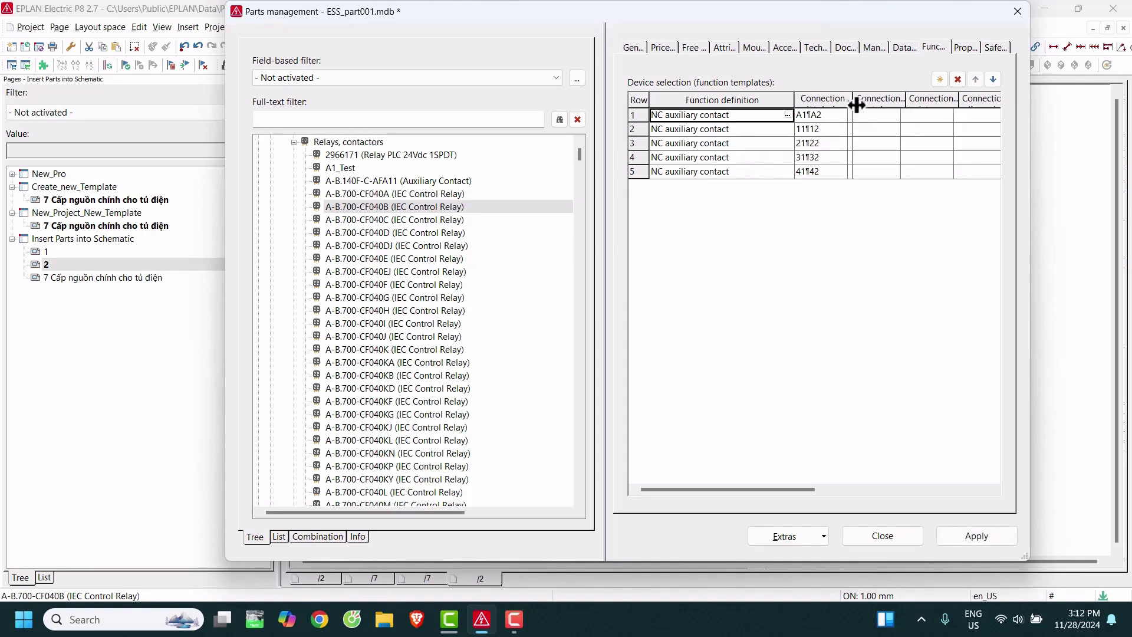
pyautogui.moveTo(868, 105); pyautogui.dragTo(908, 106)
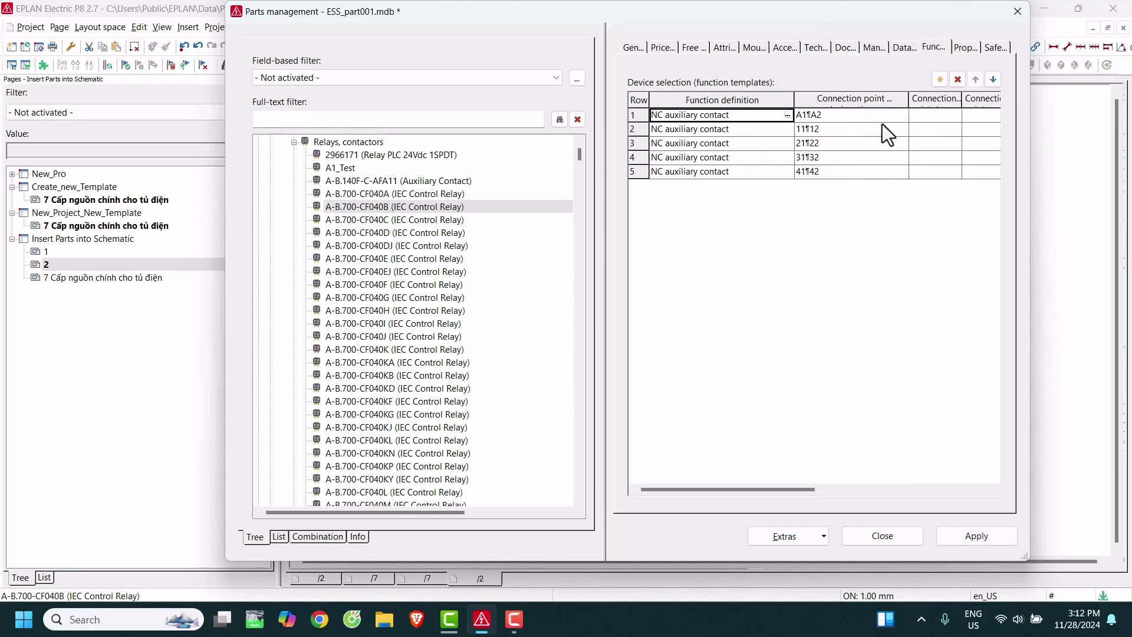
pyautogui.click(712, 129)
pyautogui.press('Down')
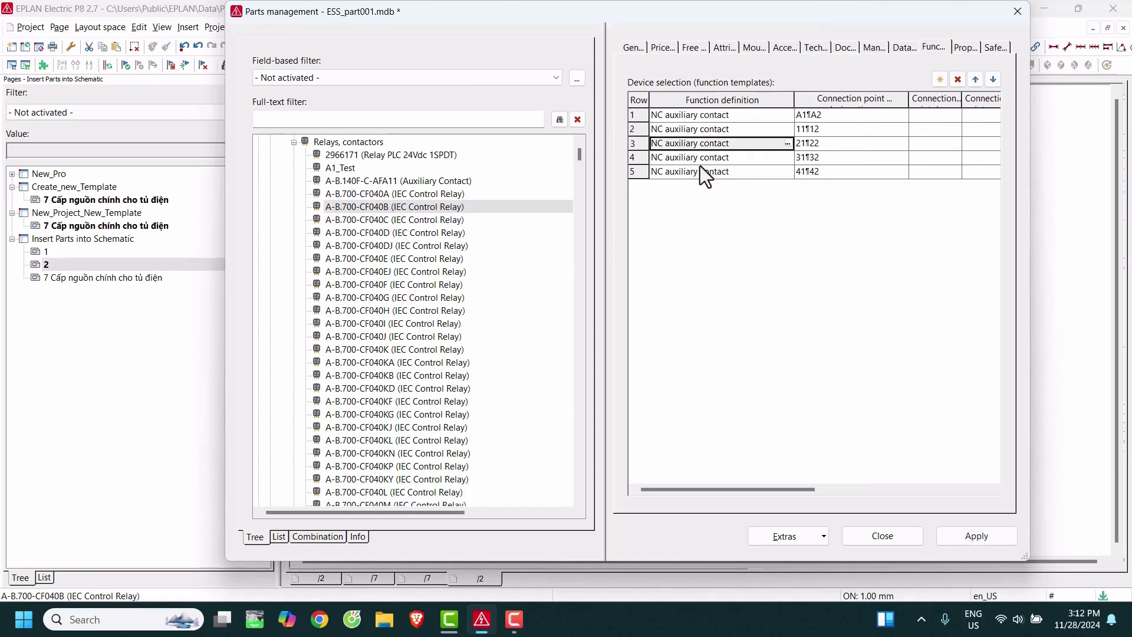
pyautogui.press('Down')
pyautogui.press('Down')
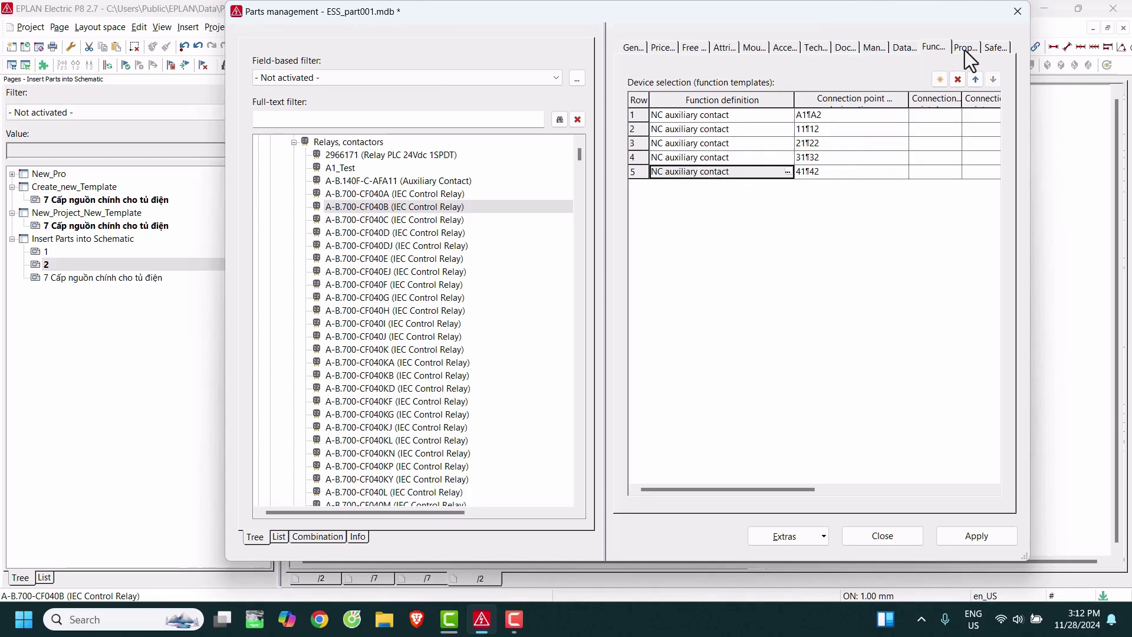
# Review the relay's property table, then show its safety values
pyautogui.click(965, 50)
pyautogui.scroll(-2, 850, 208)
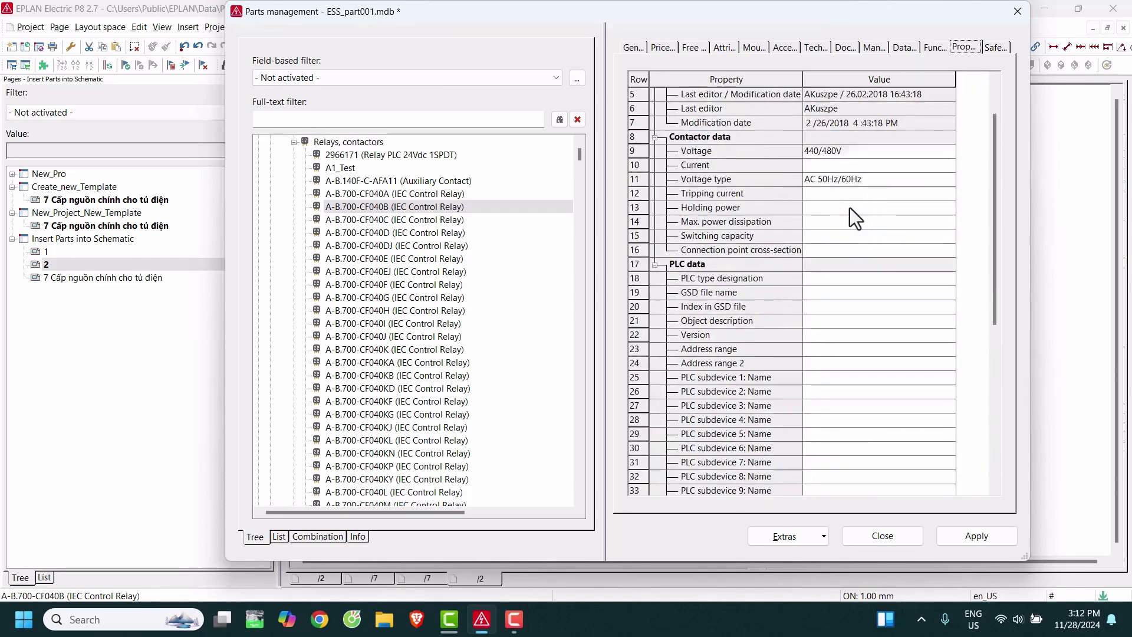
pyautogui.scroll(-4, 849, 211)
pyautogui.scroll(-1, 851, 230)
pyautogui.scroll(5, 851, 230)
pyautogui.scroll(2, 851, 230)
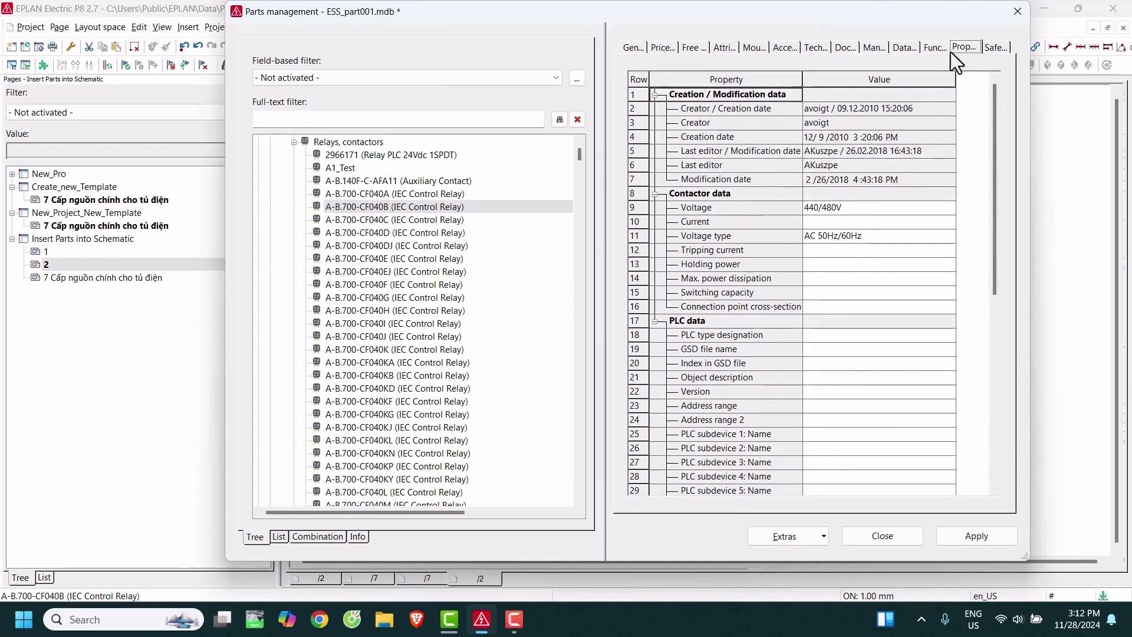
pyautogui.click(994, 47)
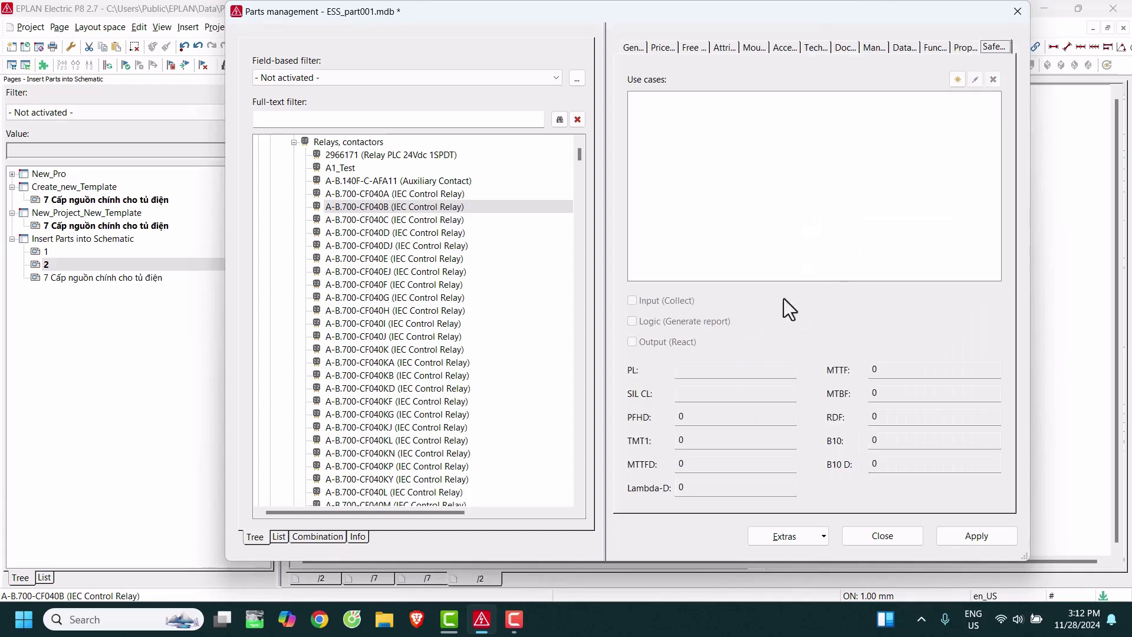
# On the General tab, check type number 700-CF040B, the order number and the description
pyautogui.click(624, 49)
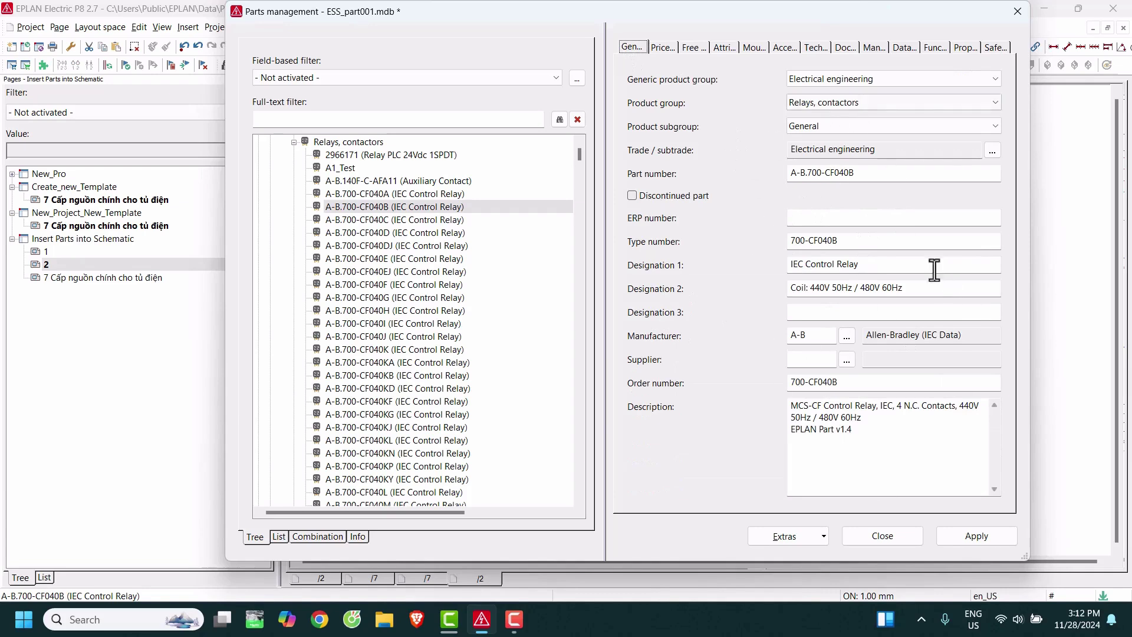
pyautogui.click(864, 238)
pyautogui.moveTo(847, 240); pyautogui.dragTo(731, 245)
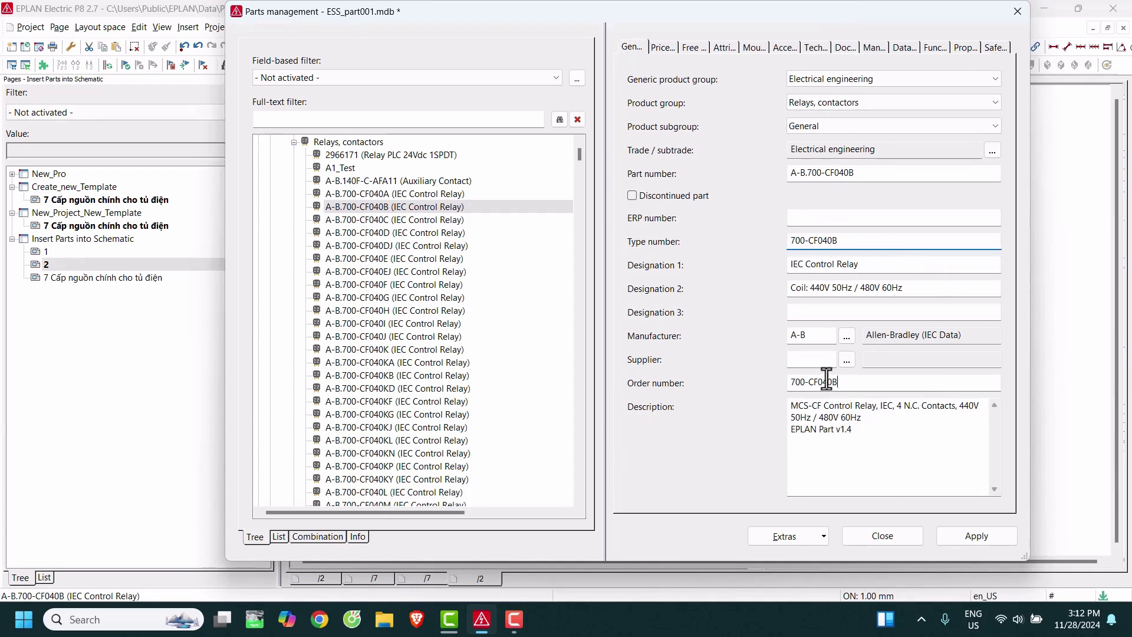
pyautogui.moveTo(837, 382); pyautogui.dragTo(727, 382)
pyautogui.moveTo(866, 431); pyautogui.dragTo(749, 401)
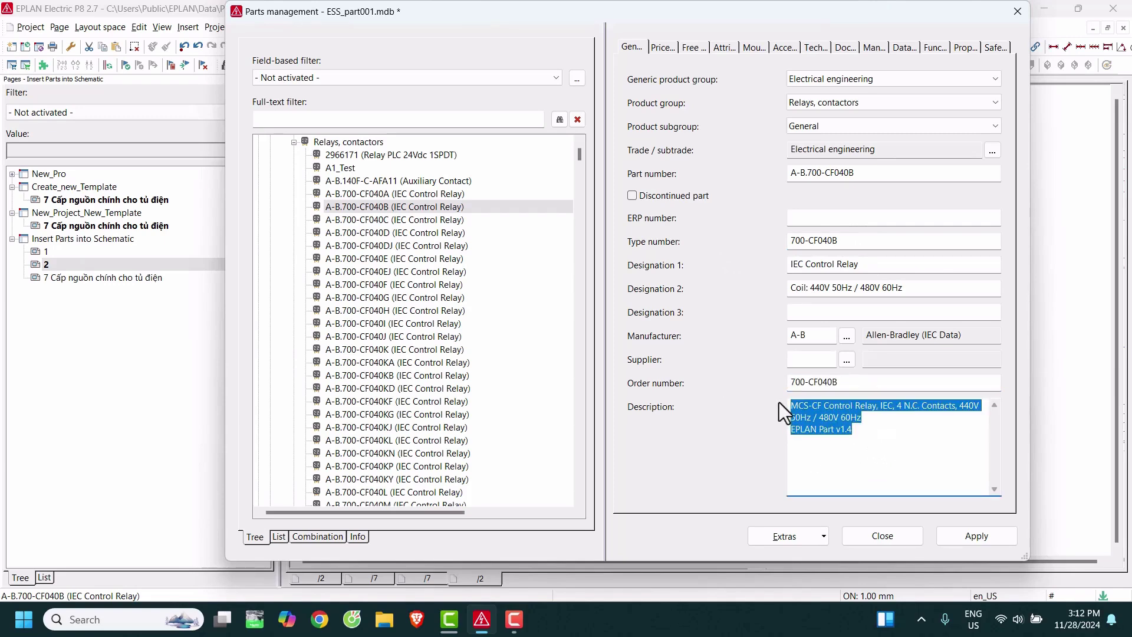
# Check the manufacturer list without changes and the Designation 2 coil text, then close parts management
pyautogui.click(844, 335)
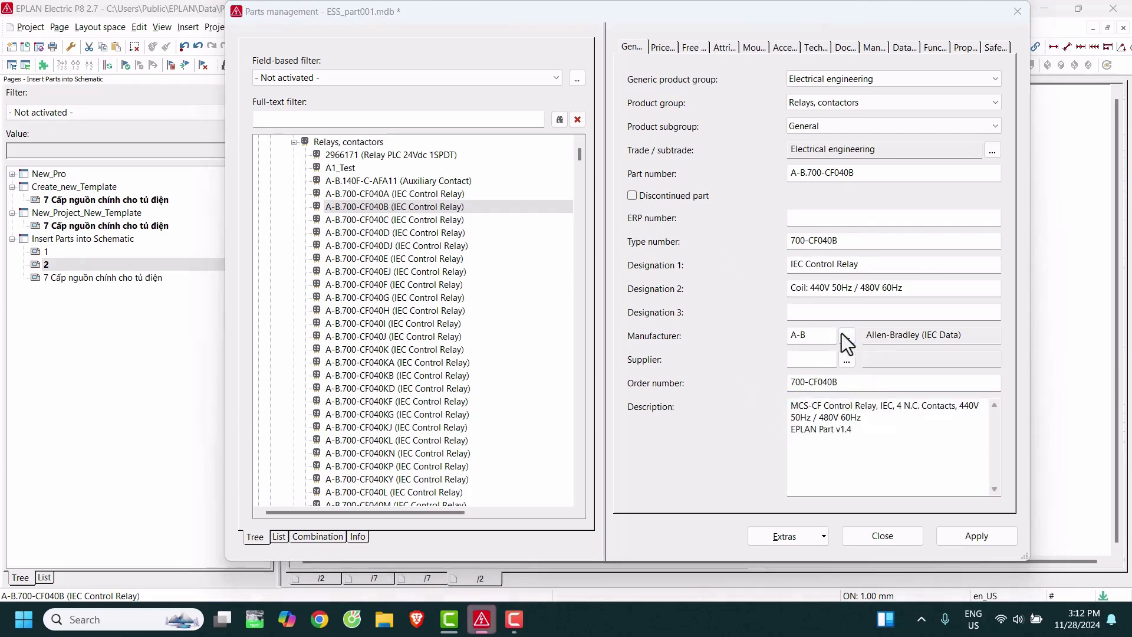
pyautogui.click(708, 89)
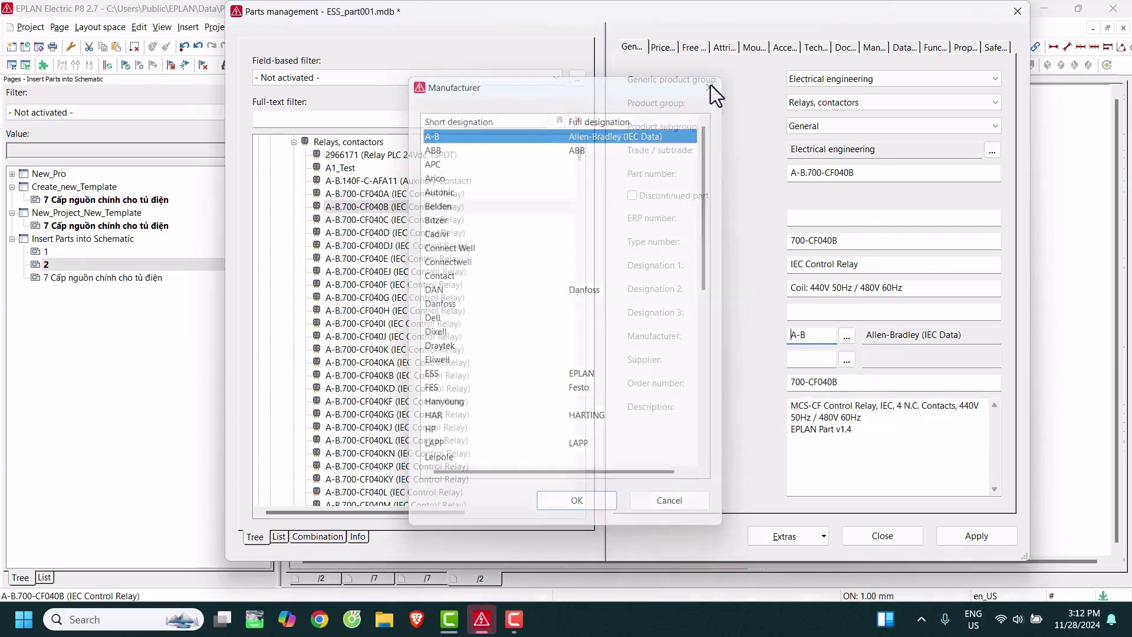
pyautogui.moveTo(922, 289); pyautogui.dragTo(746, 291)
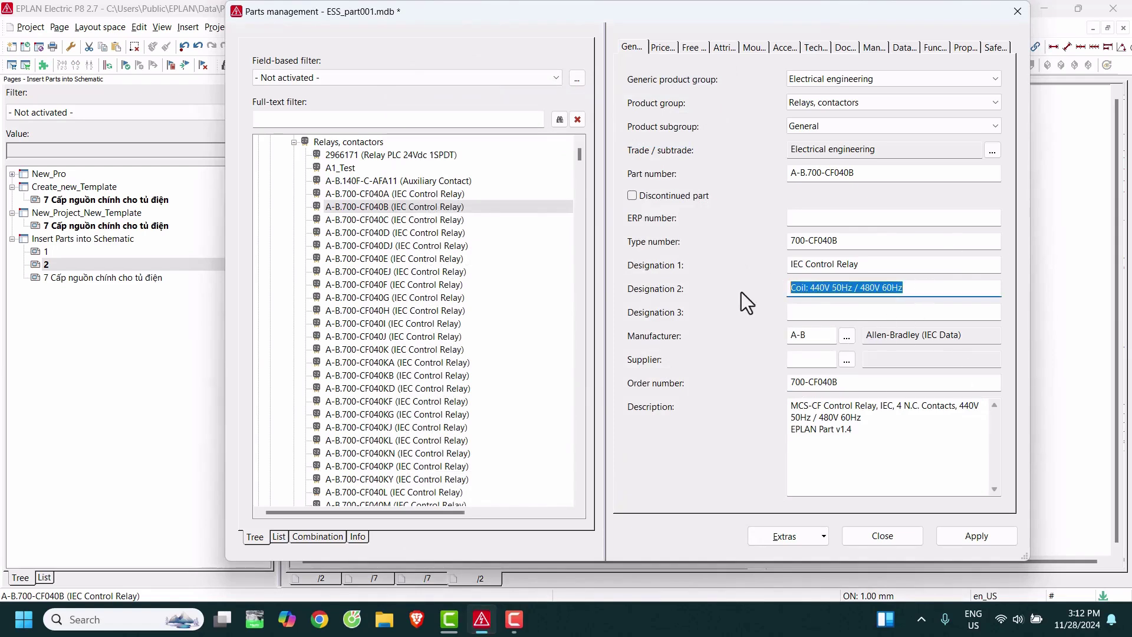
pyautogui.click(992, 541)
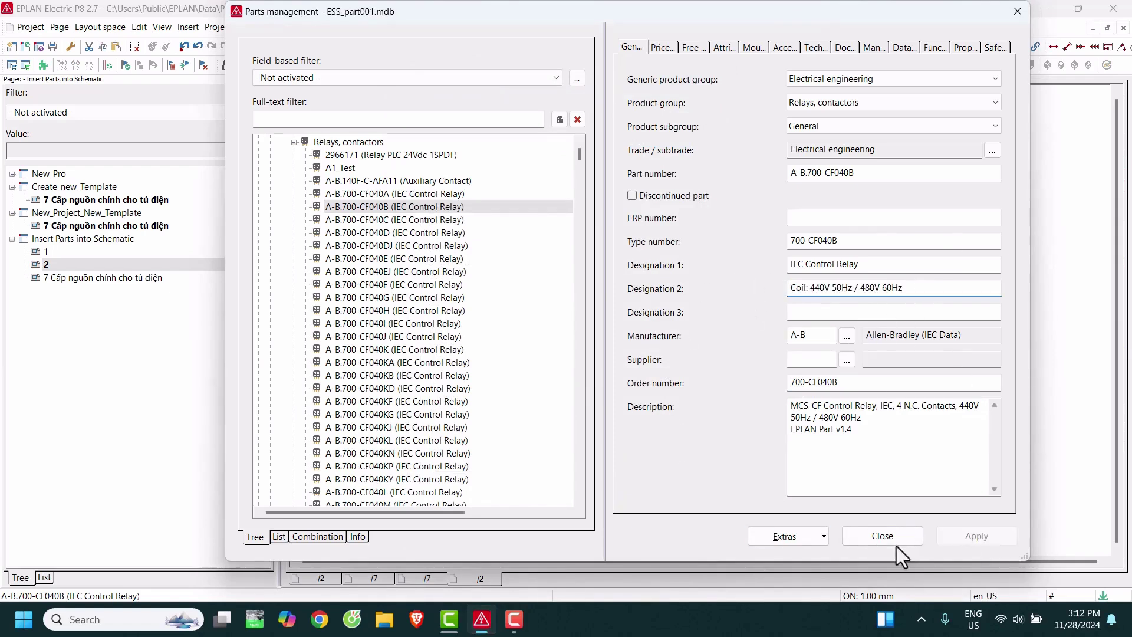